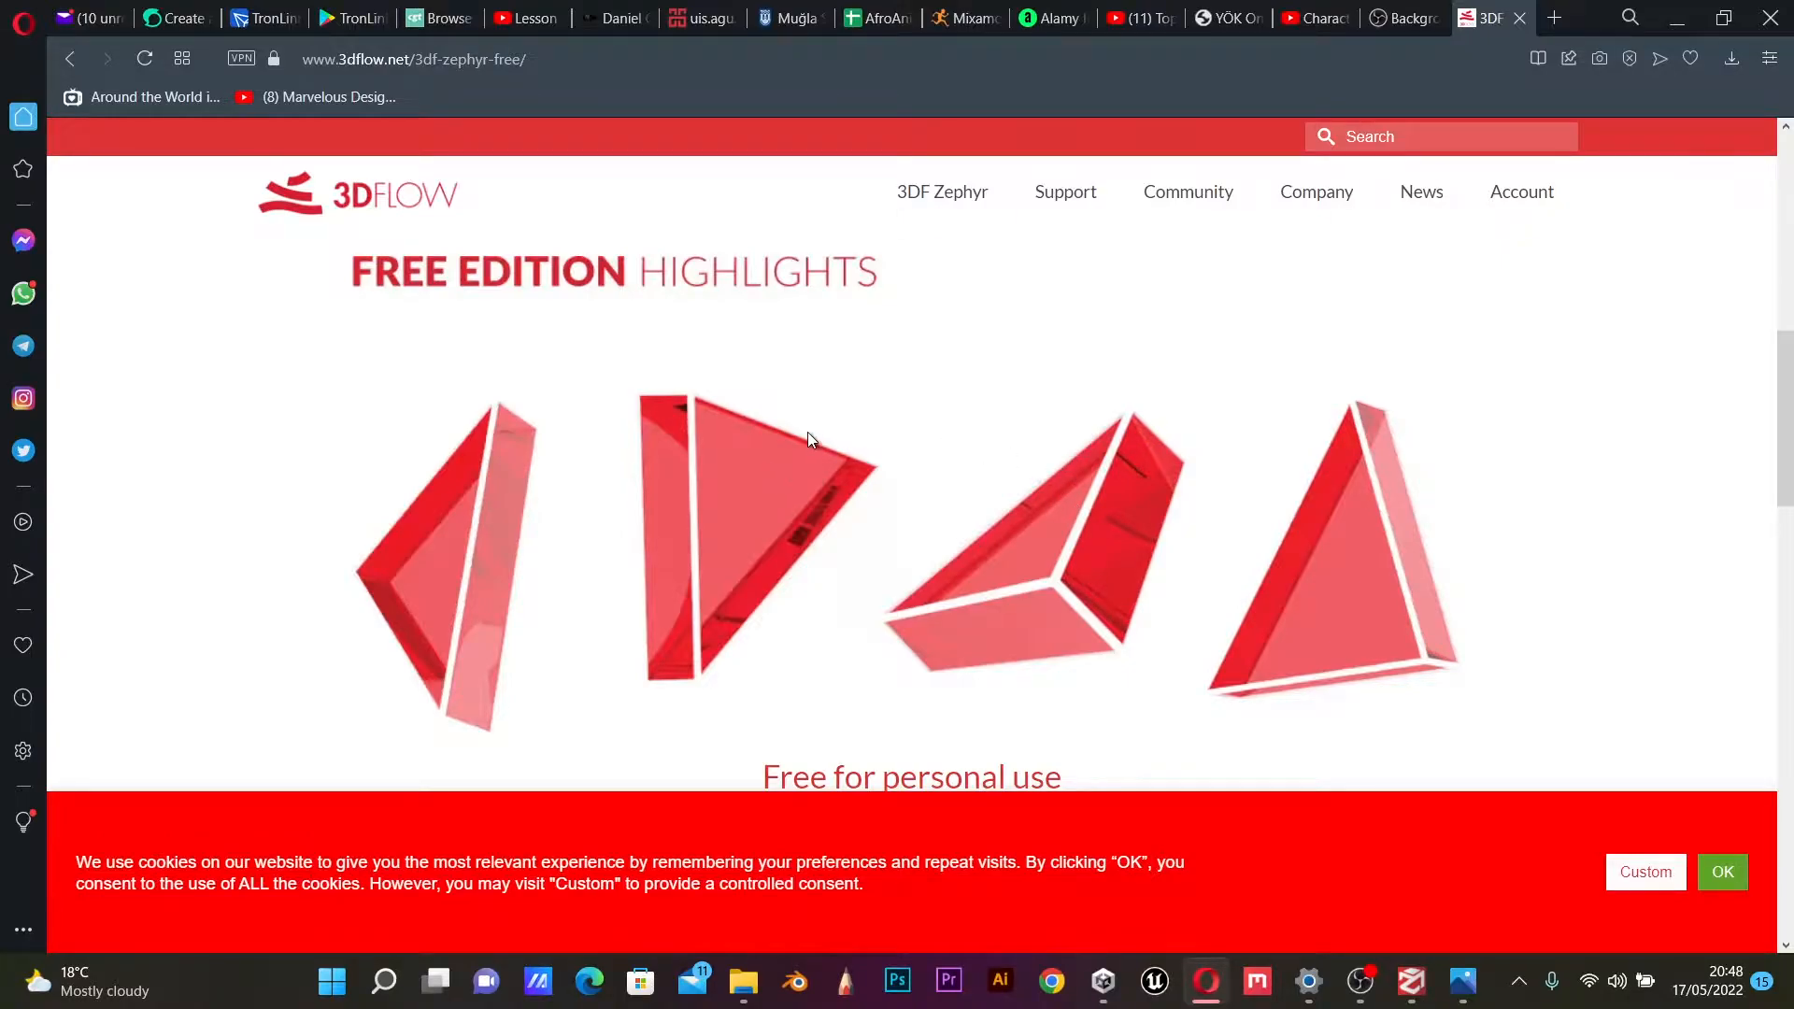
Open the 3DF Zephyr Free page on the 3DFlow website.
{"action": "mouse_move", "coordinate": [944, 208]}
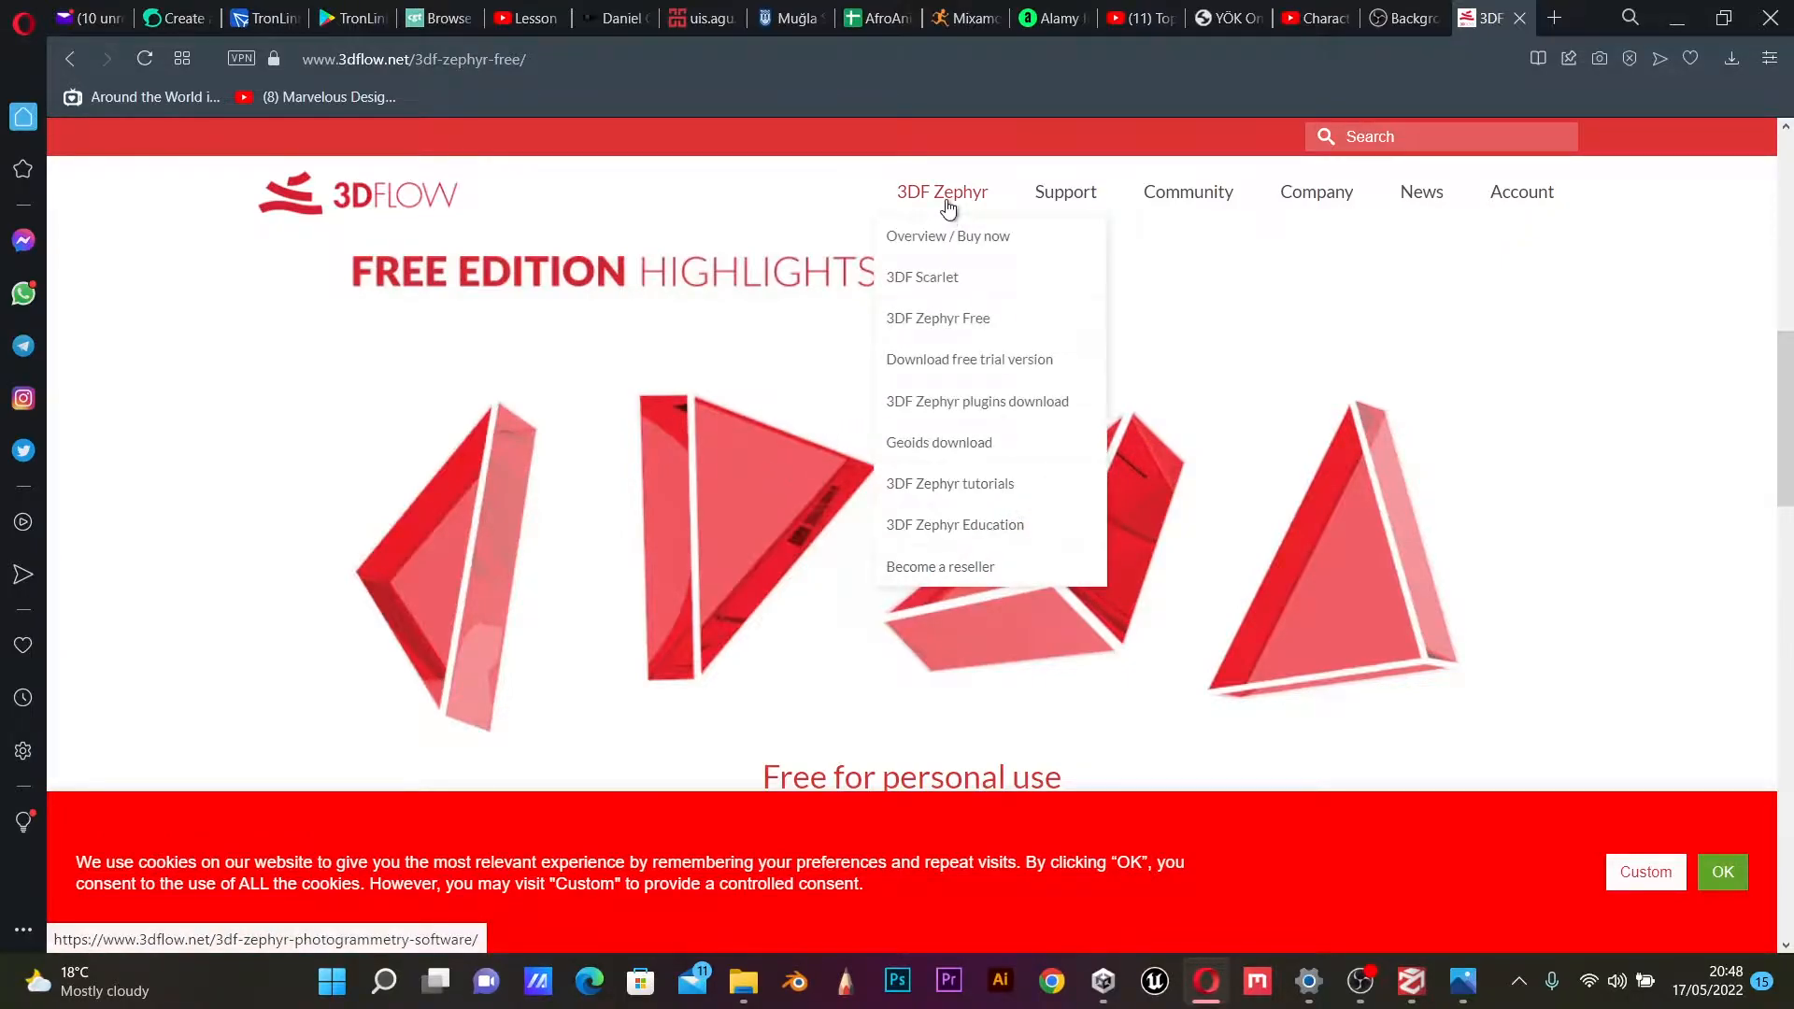
{"action": "left_click", "coordinate": [963, 333]}
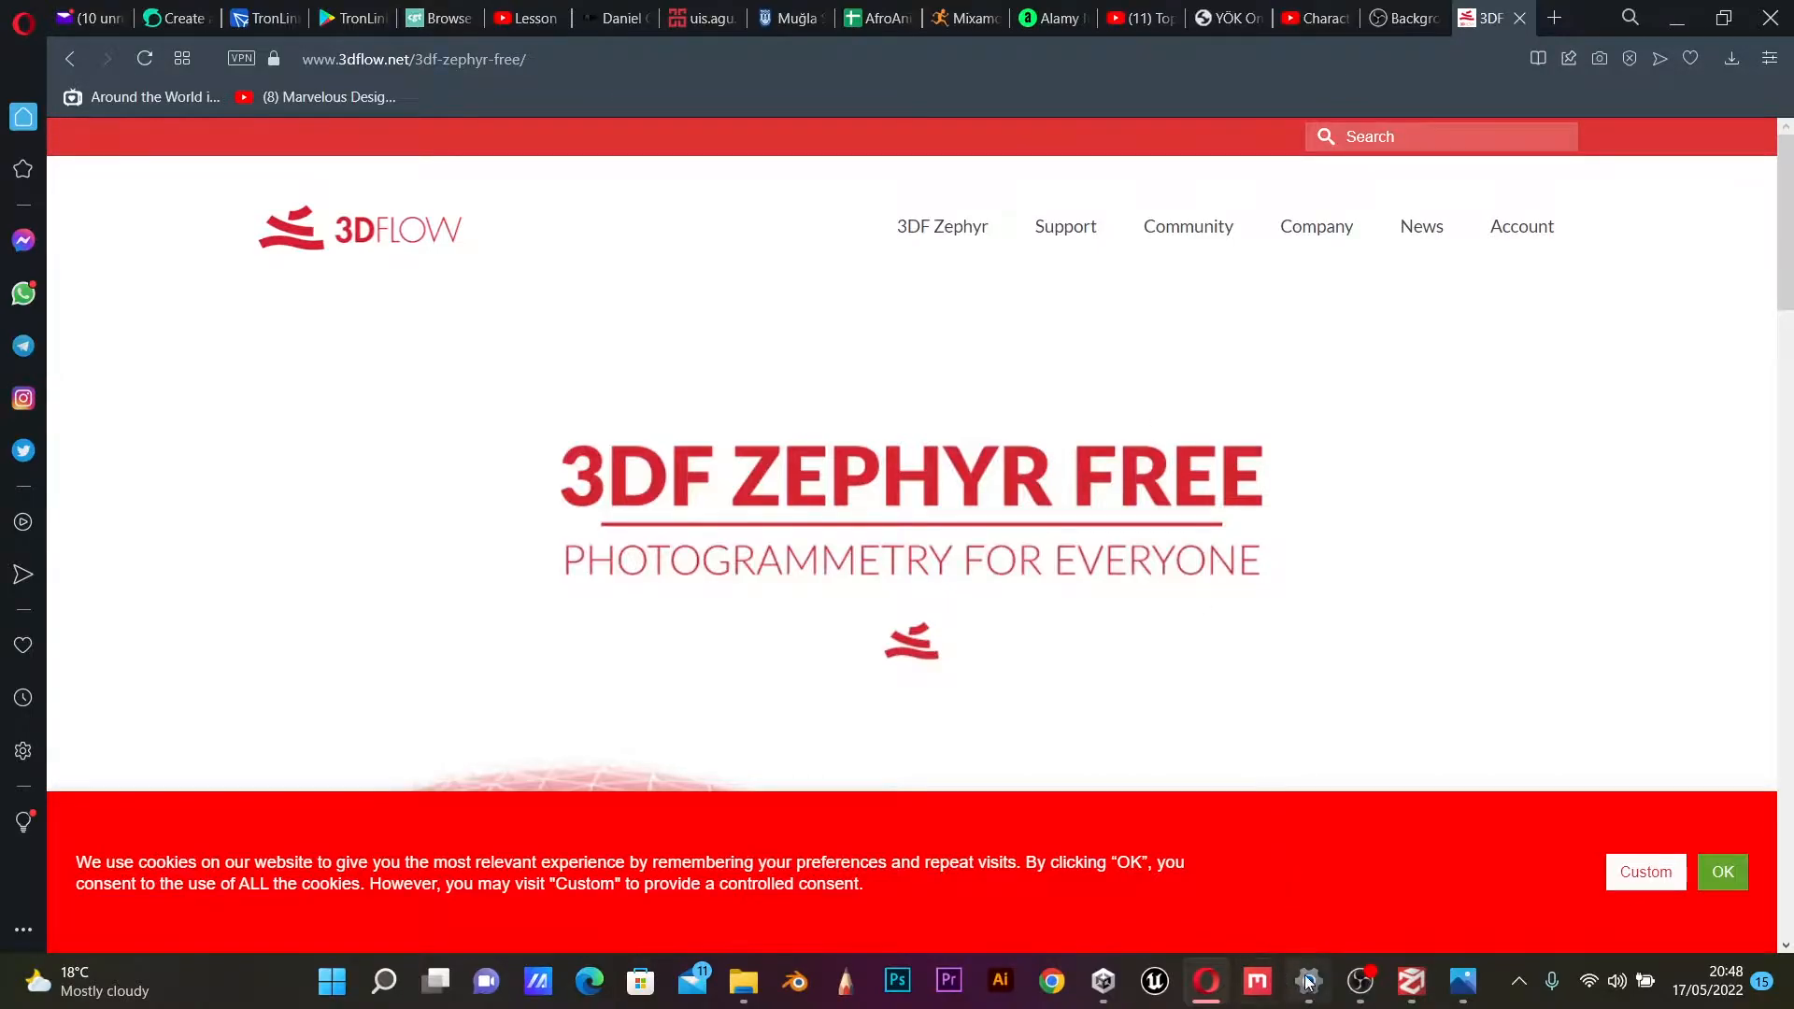
Switch to 3DF Zephyr Free and dismiss the 3Dflow reminder shown at startup.
{"action": "right_click", "coordinate": [1414, 981]}
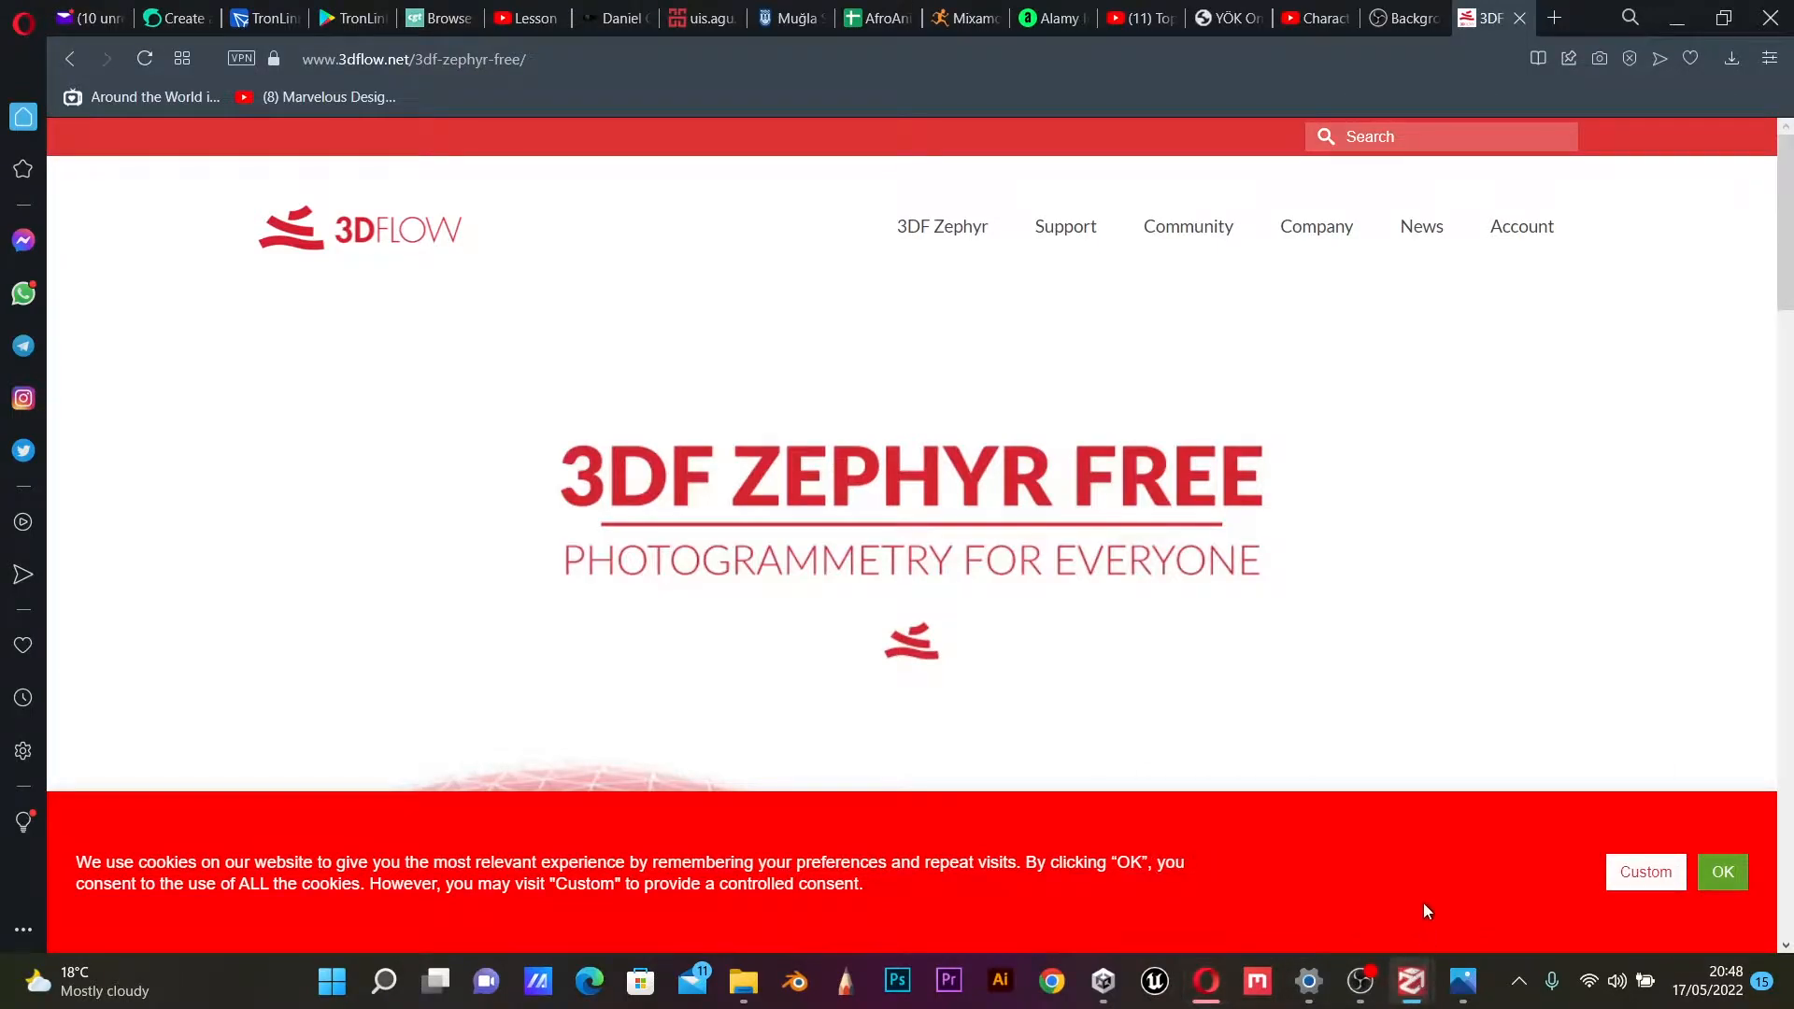
{"action": "left_click", "coordinate": [1101, 739]}
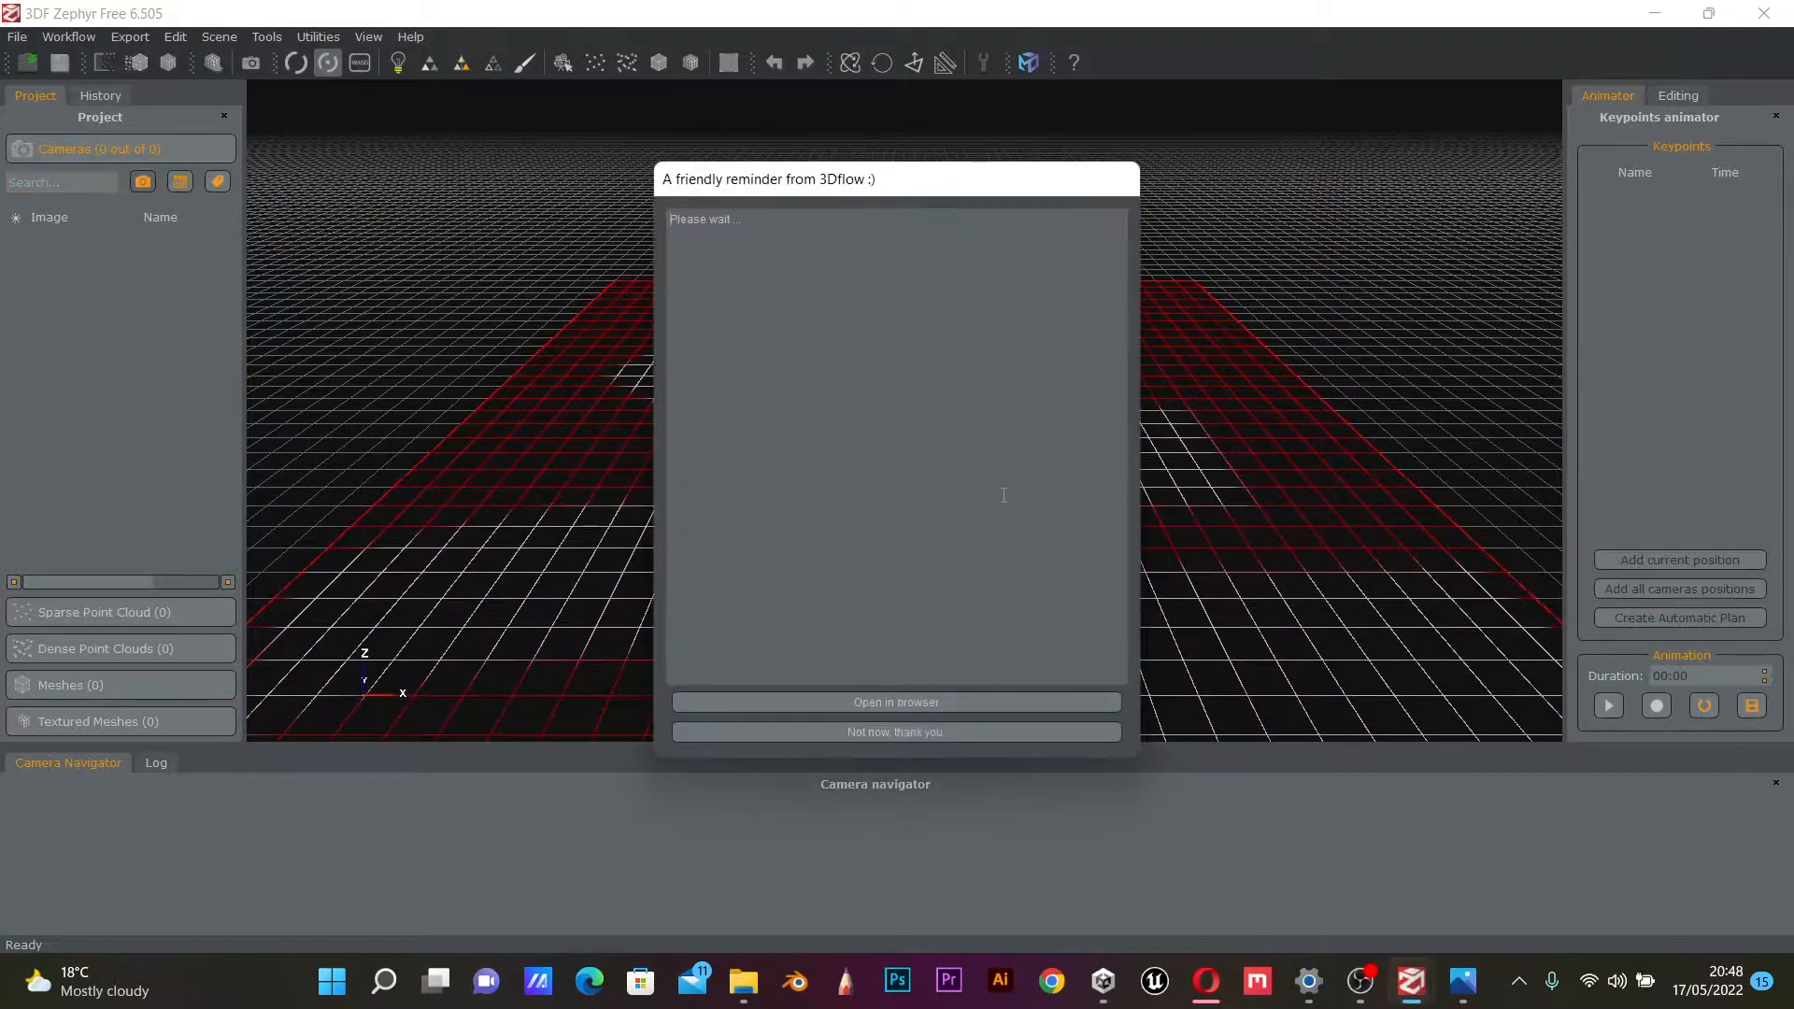
{"action": "left_click", "coordinate": [967, 732]}
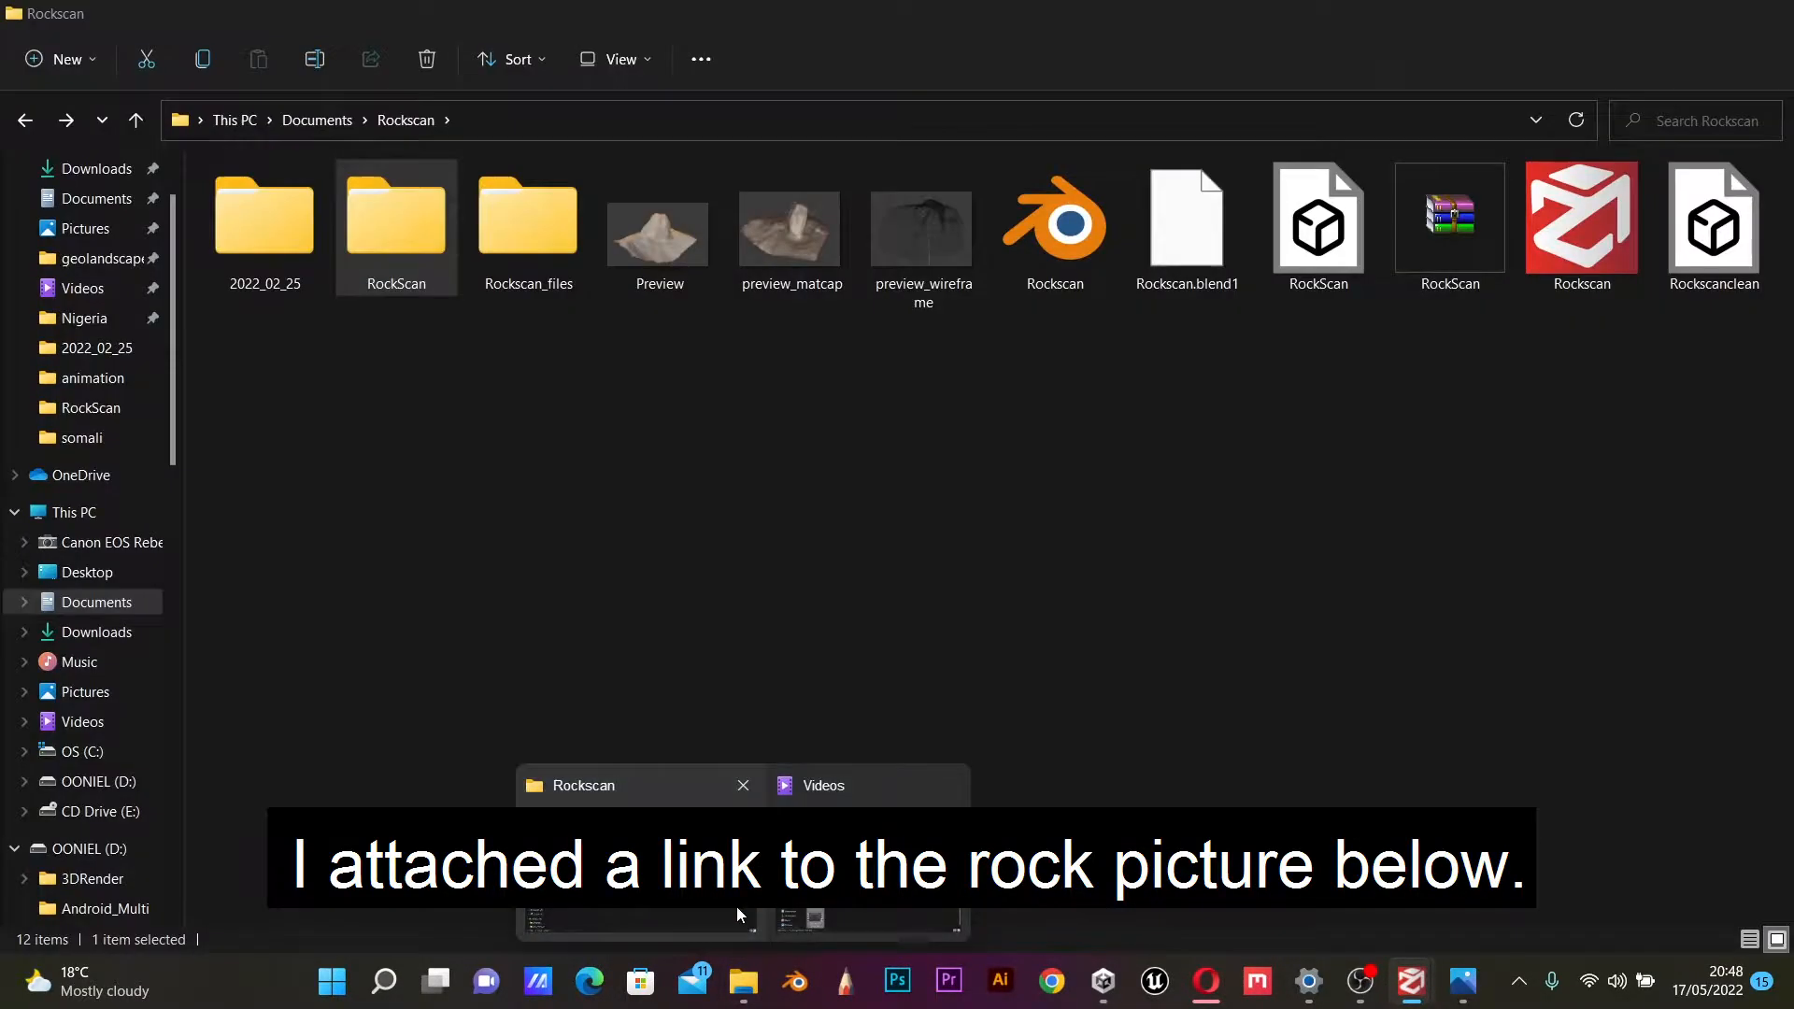
Switch to the Rockscan folder, go into its 2022_02_25 subfolder and open the photo IMG_5554 for viewing.
{"action": "left_click", "coordinate": [736, 906]}
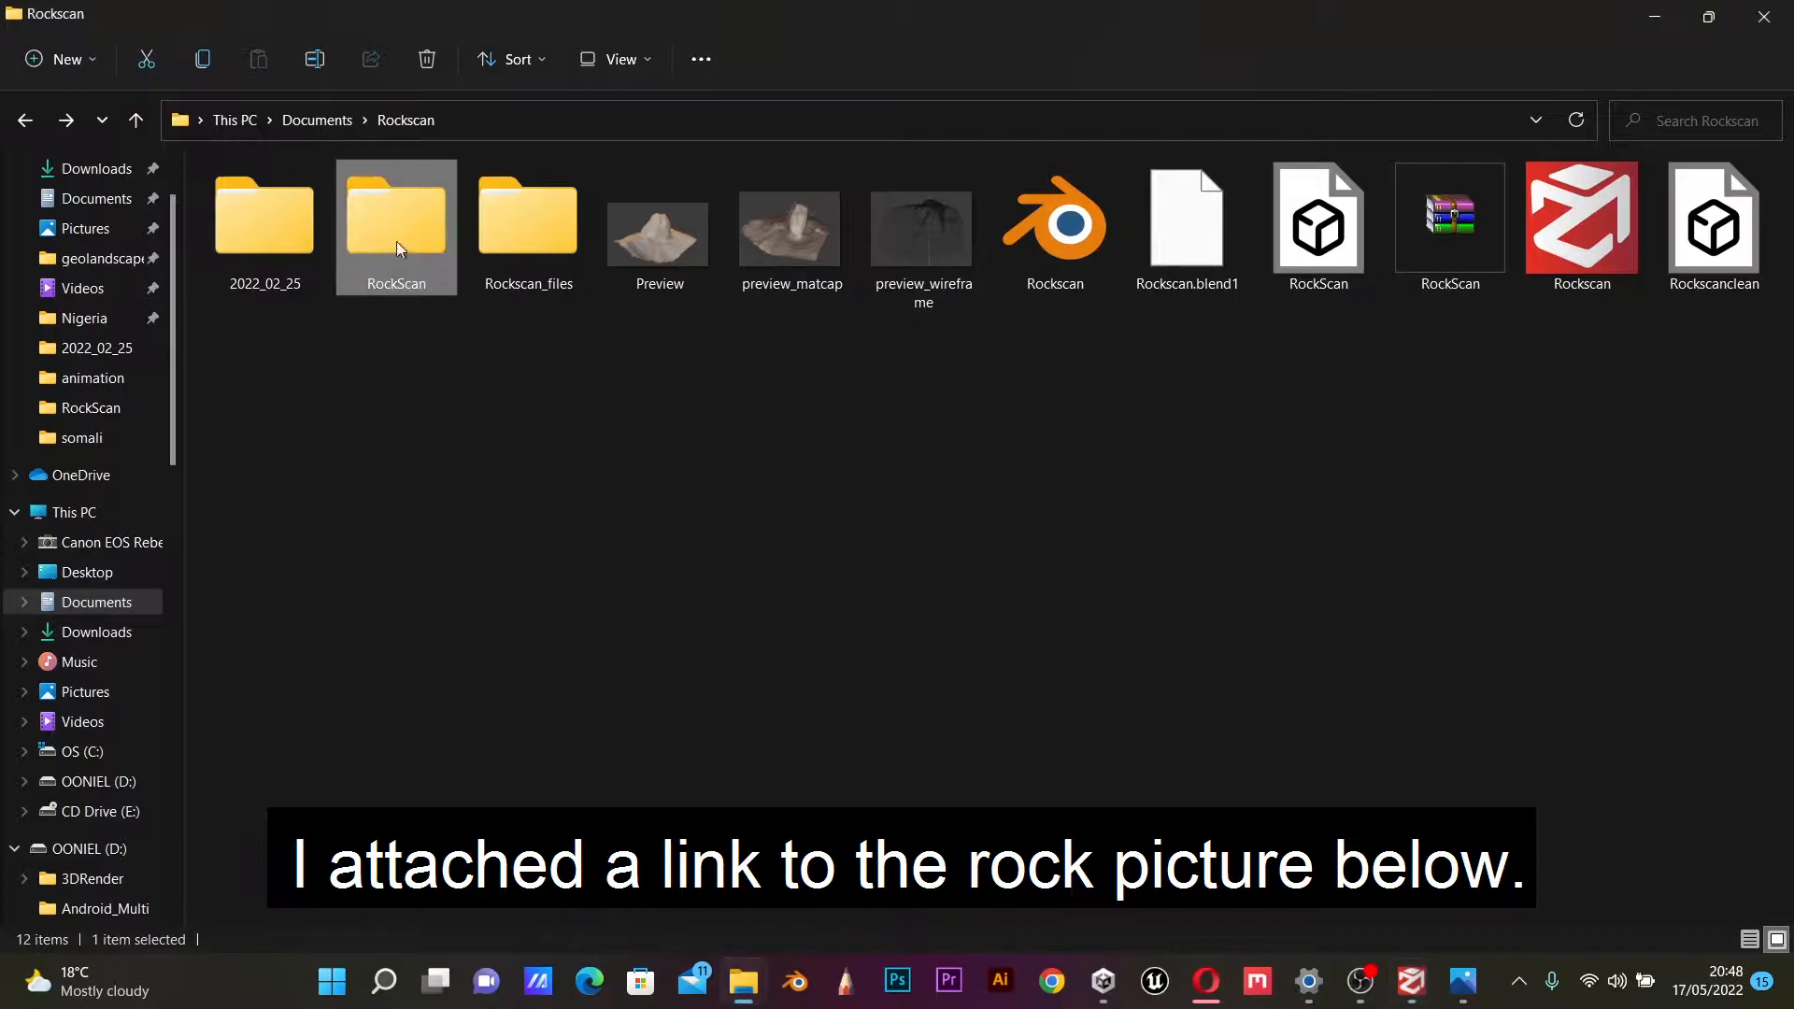
{"action": "double_click", "coordinate": [237, 234]}
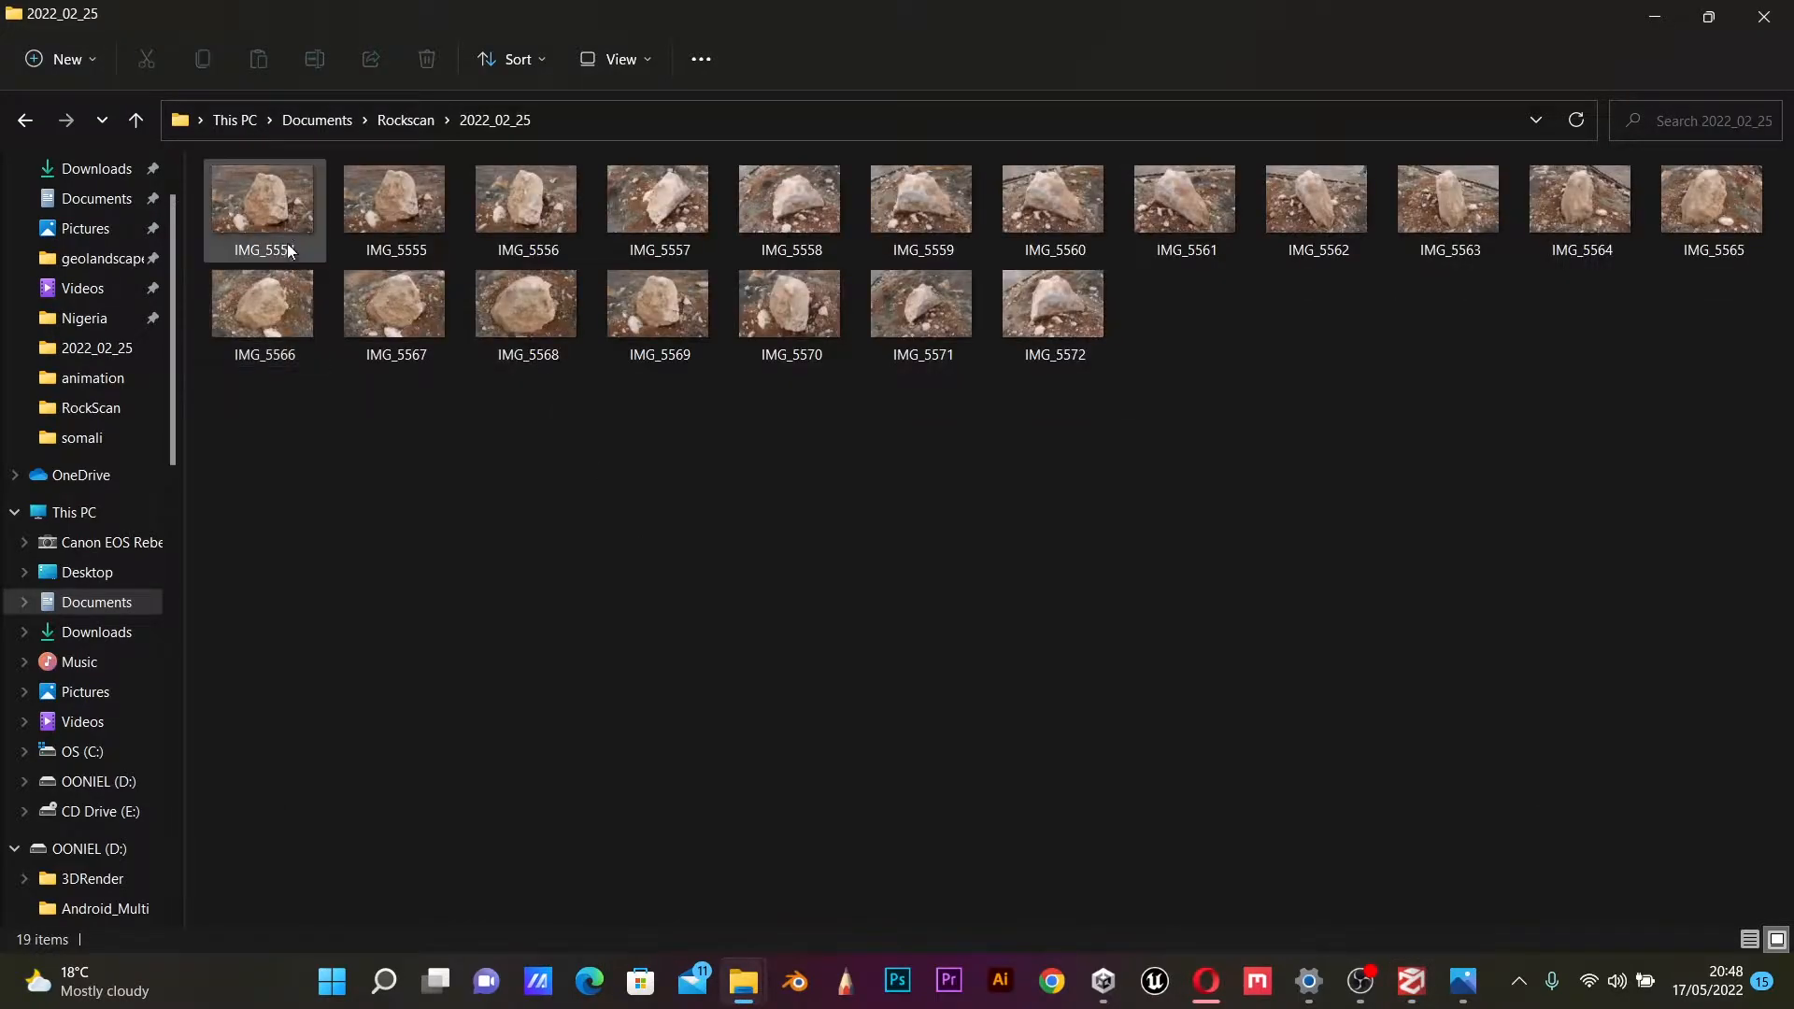
{"action": "left_click", "coordinate": [288, 211]}
{"action": "double_click", "coordinate": [289, 209]}
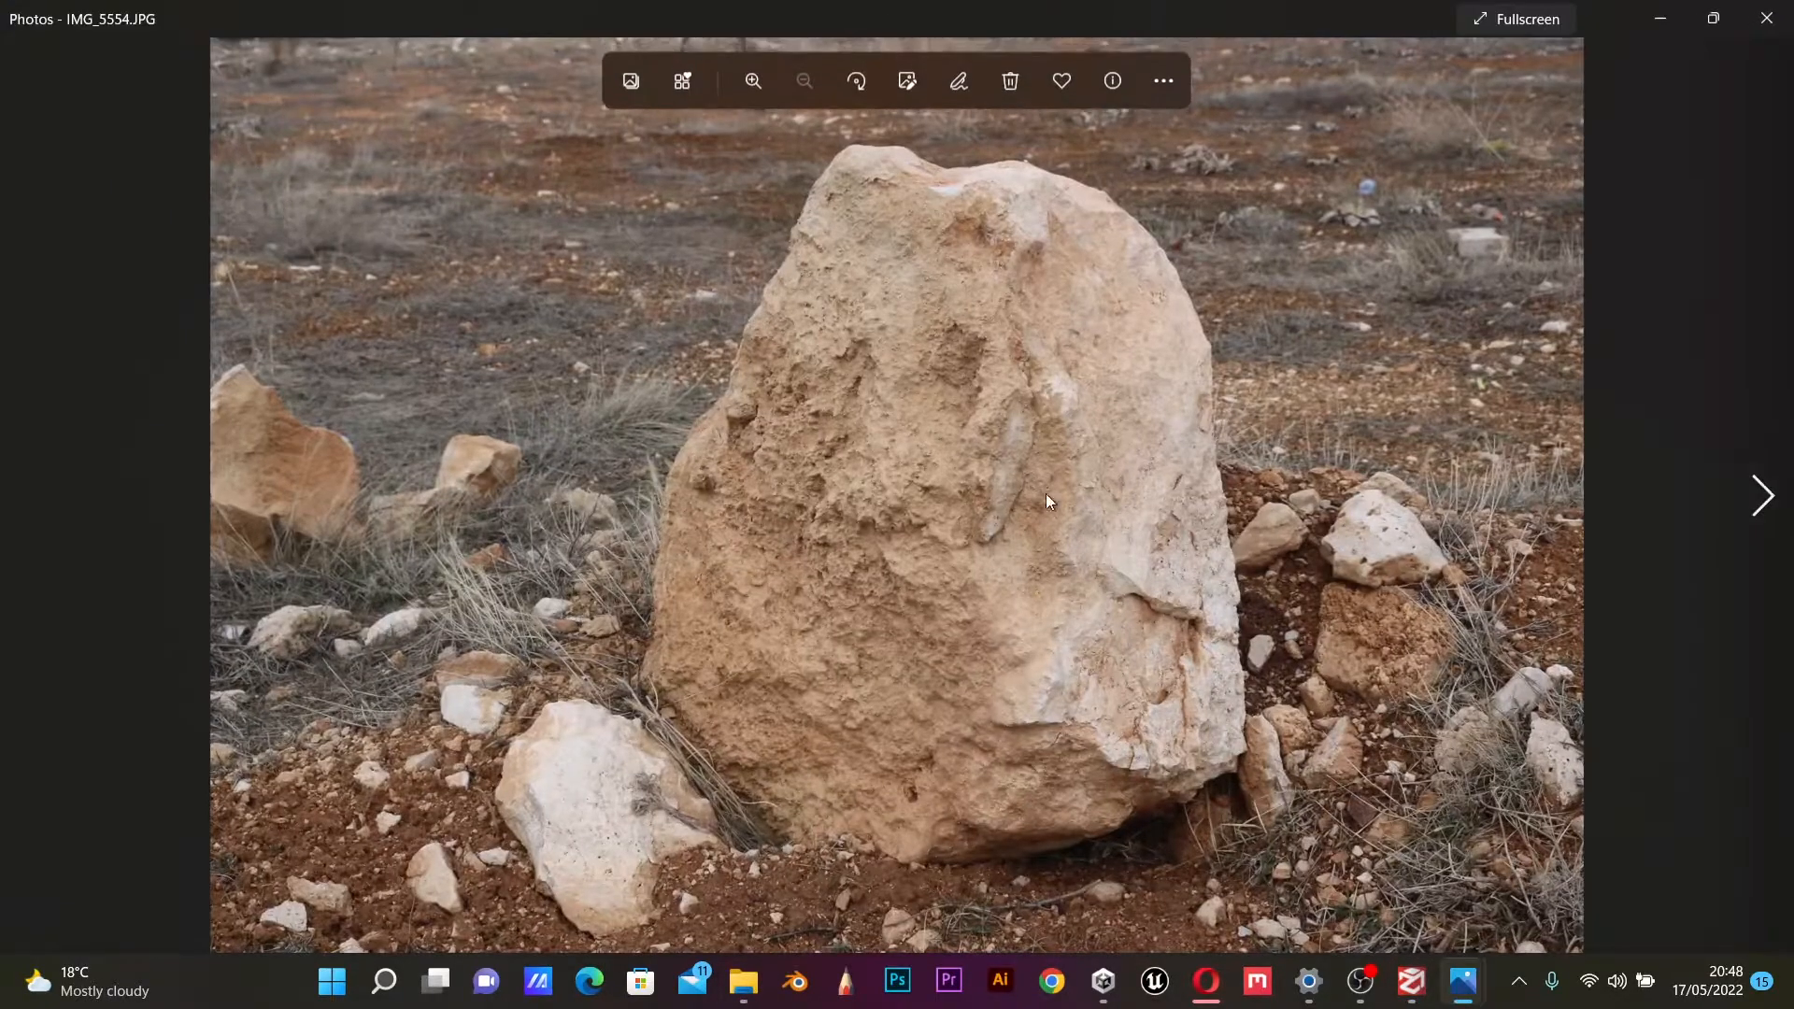
Look through the rock photos one by one up to IMG_5572, checking the angles covered, and minimise the photo viewer.
{"action": "left_click", "coordinate": [1763, 497]}
{"action": "left_click", "coordinate": [1762, 497]}
{"action": "left_click", "coordinate": [1762, 497]}
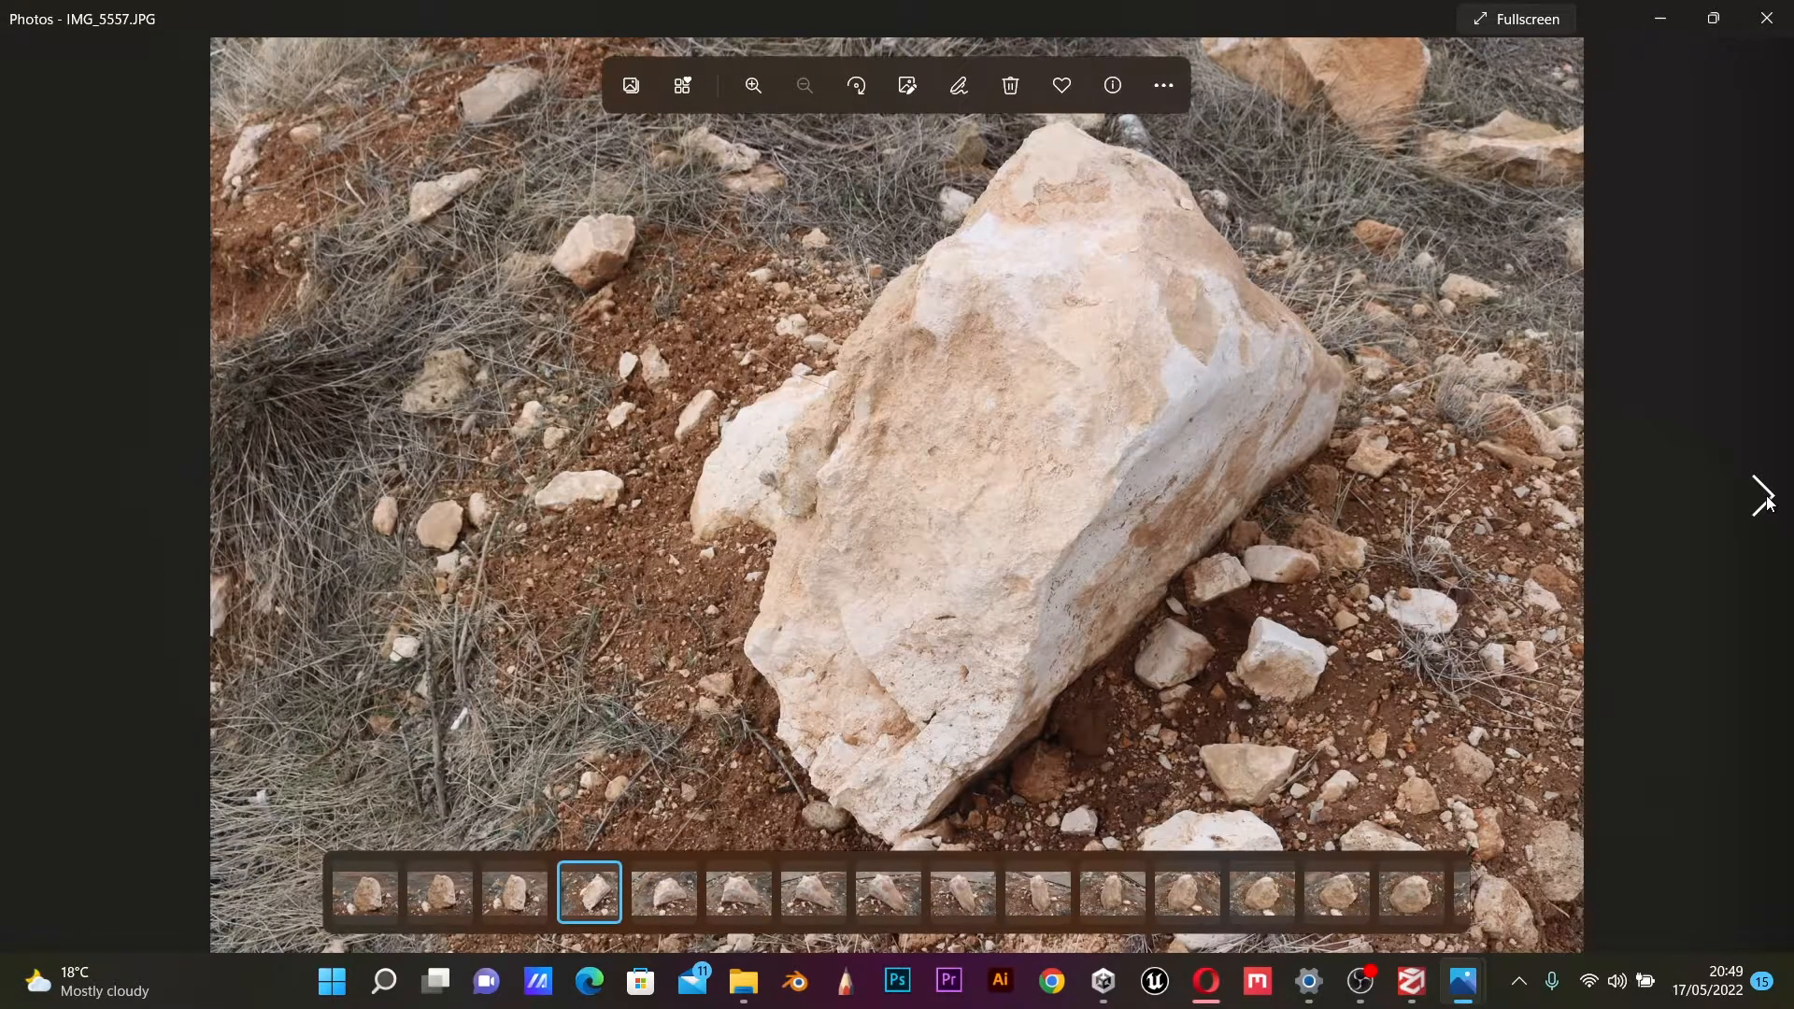
{"action": "left_click", "coordinate": [1763, 497]}
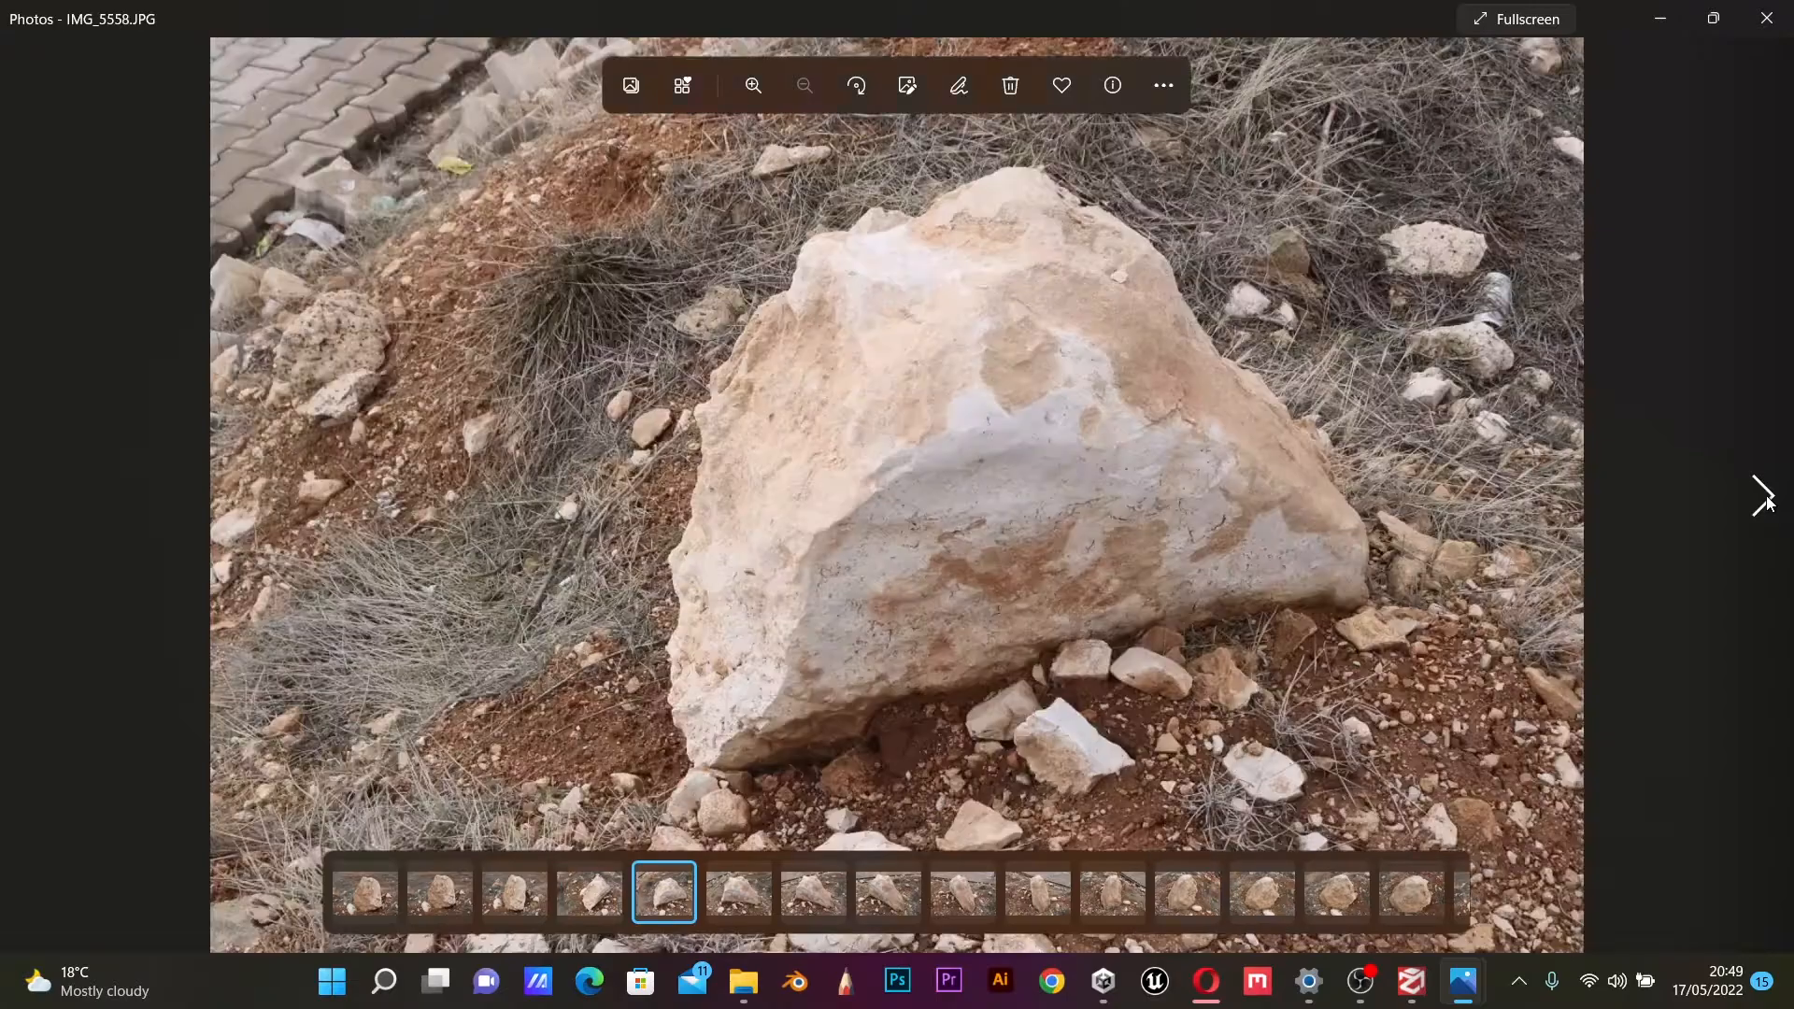
{"action": "left_click", "coordinate": [1763, 497]}
{"action": "left_click", "coordinate": [1764, 497]}
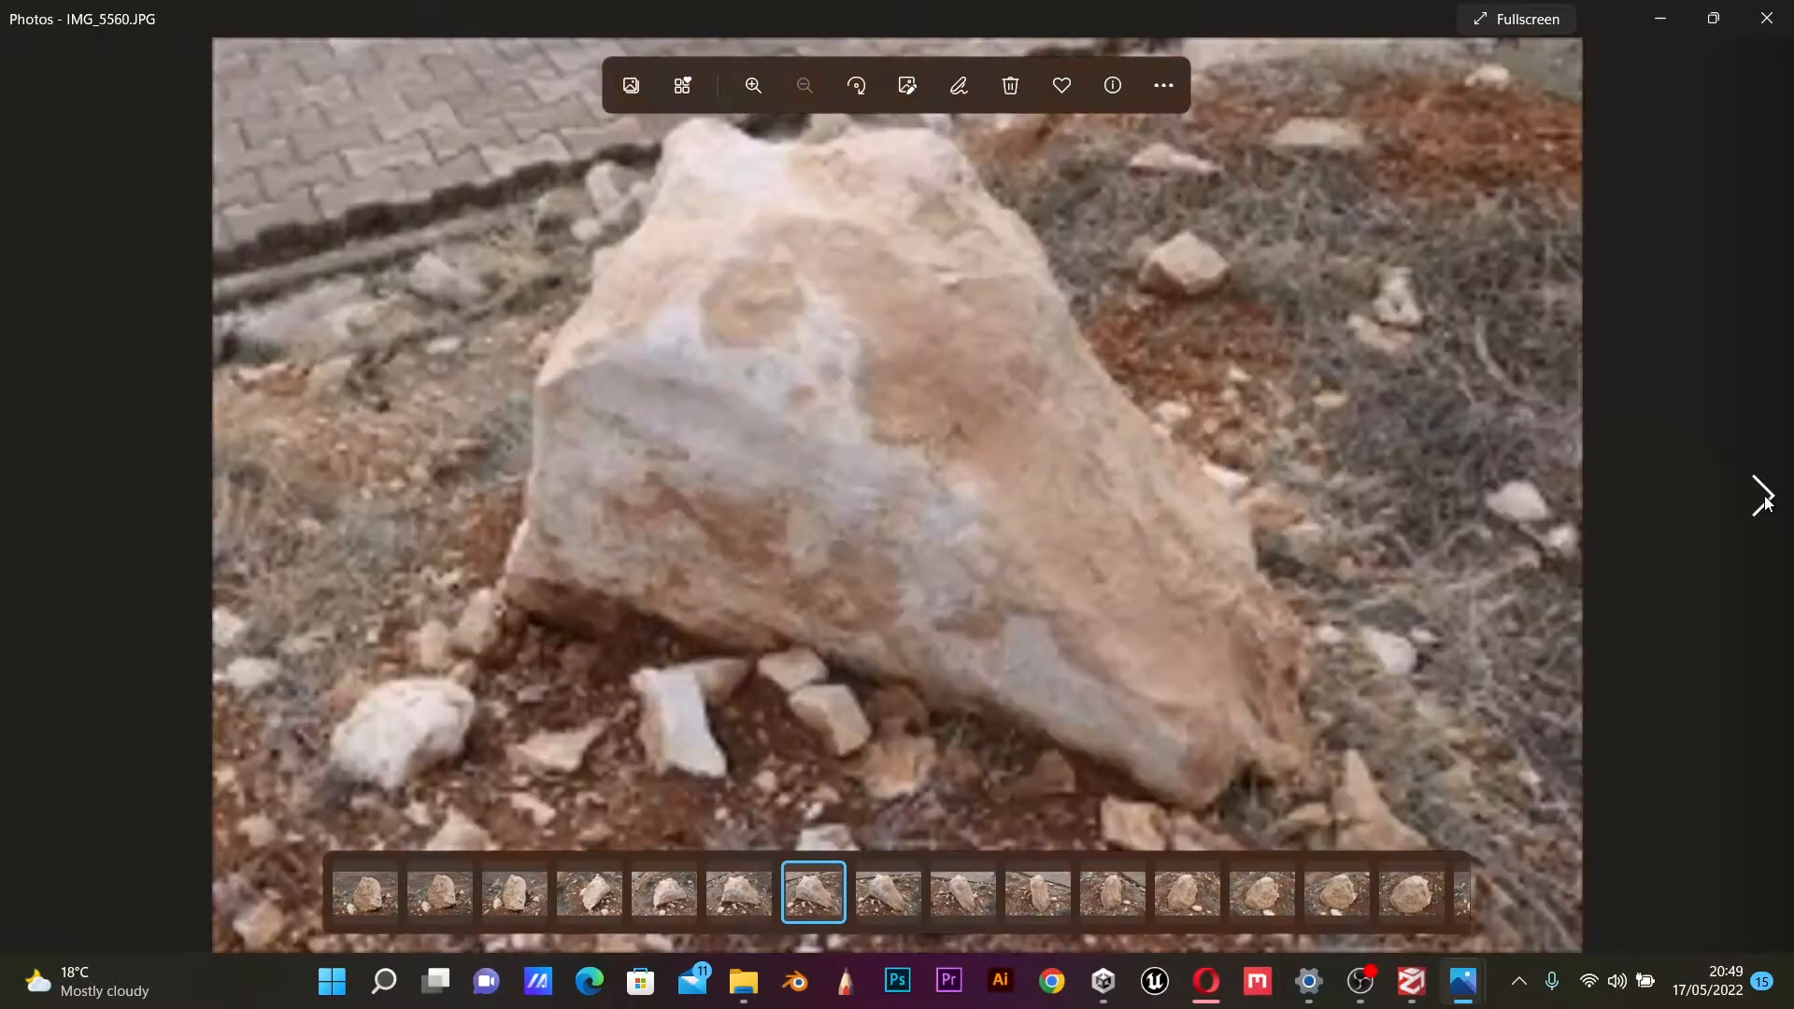
{"action": "left_click", "coordinate": [1763, 497]}
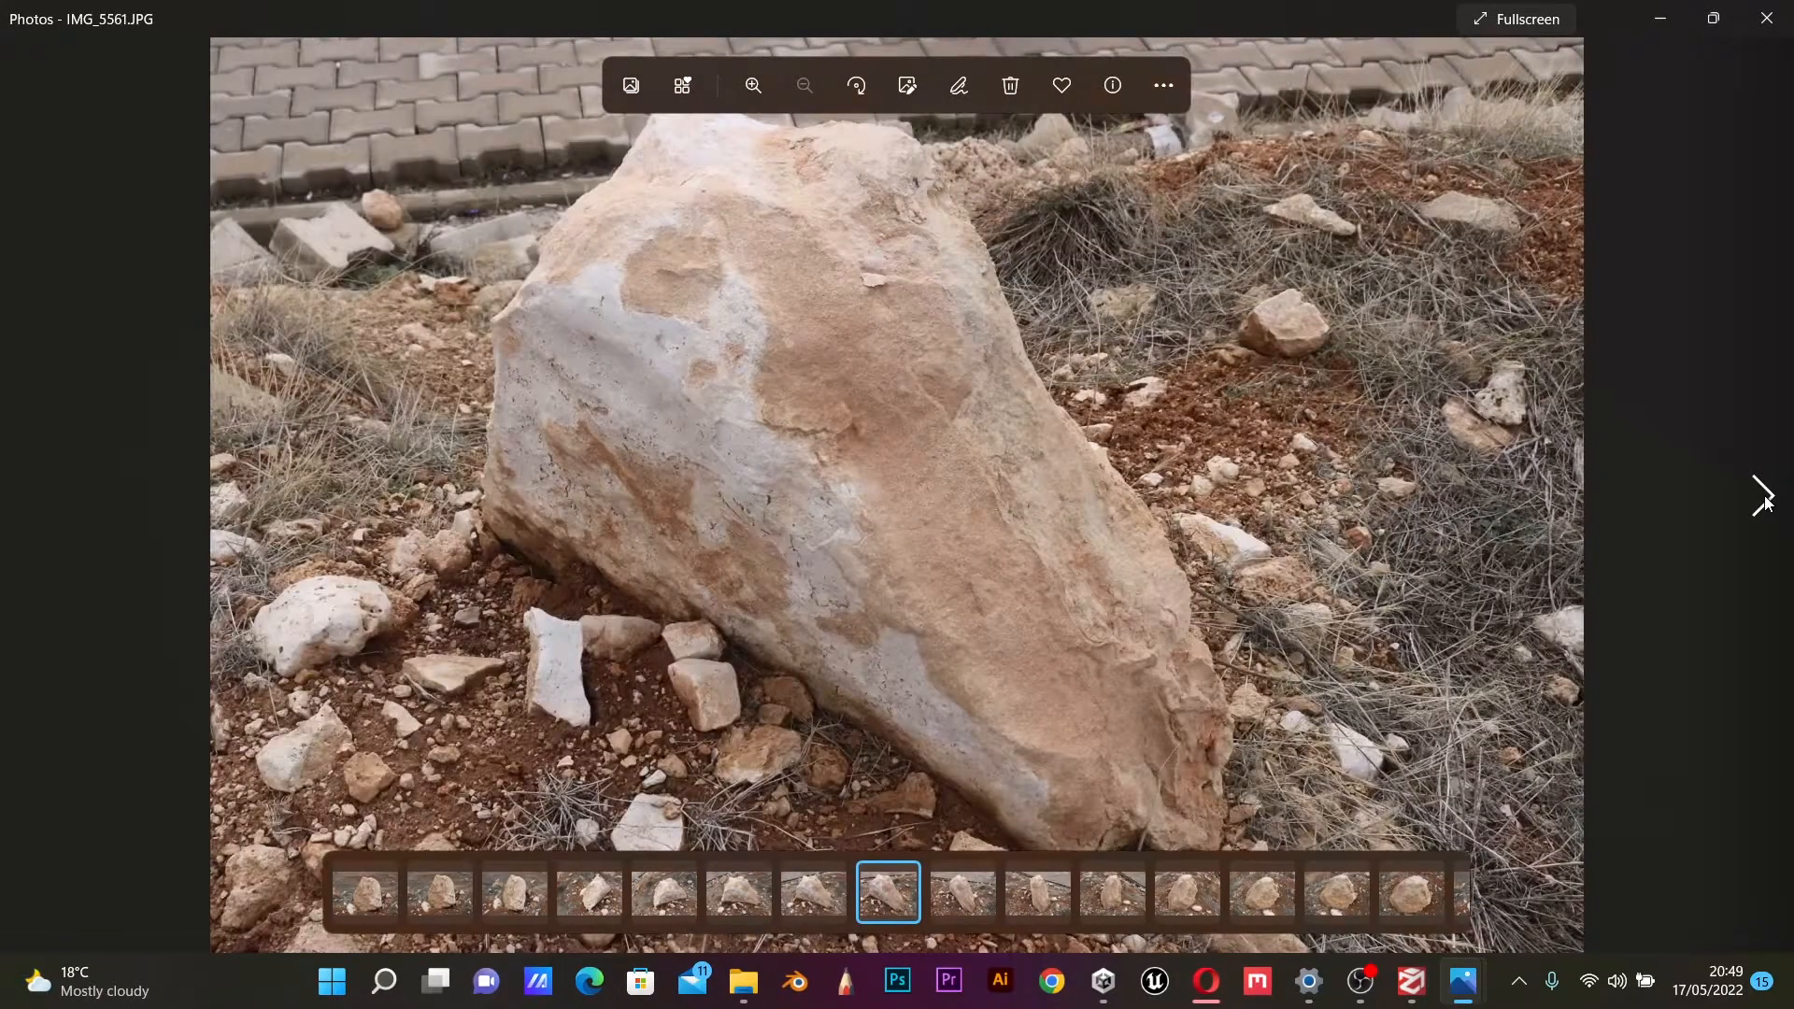
{"action": "left_click", "coordinate": [1763, 497]}
{"action": "left_click", "coordinate": [1763, 497]}
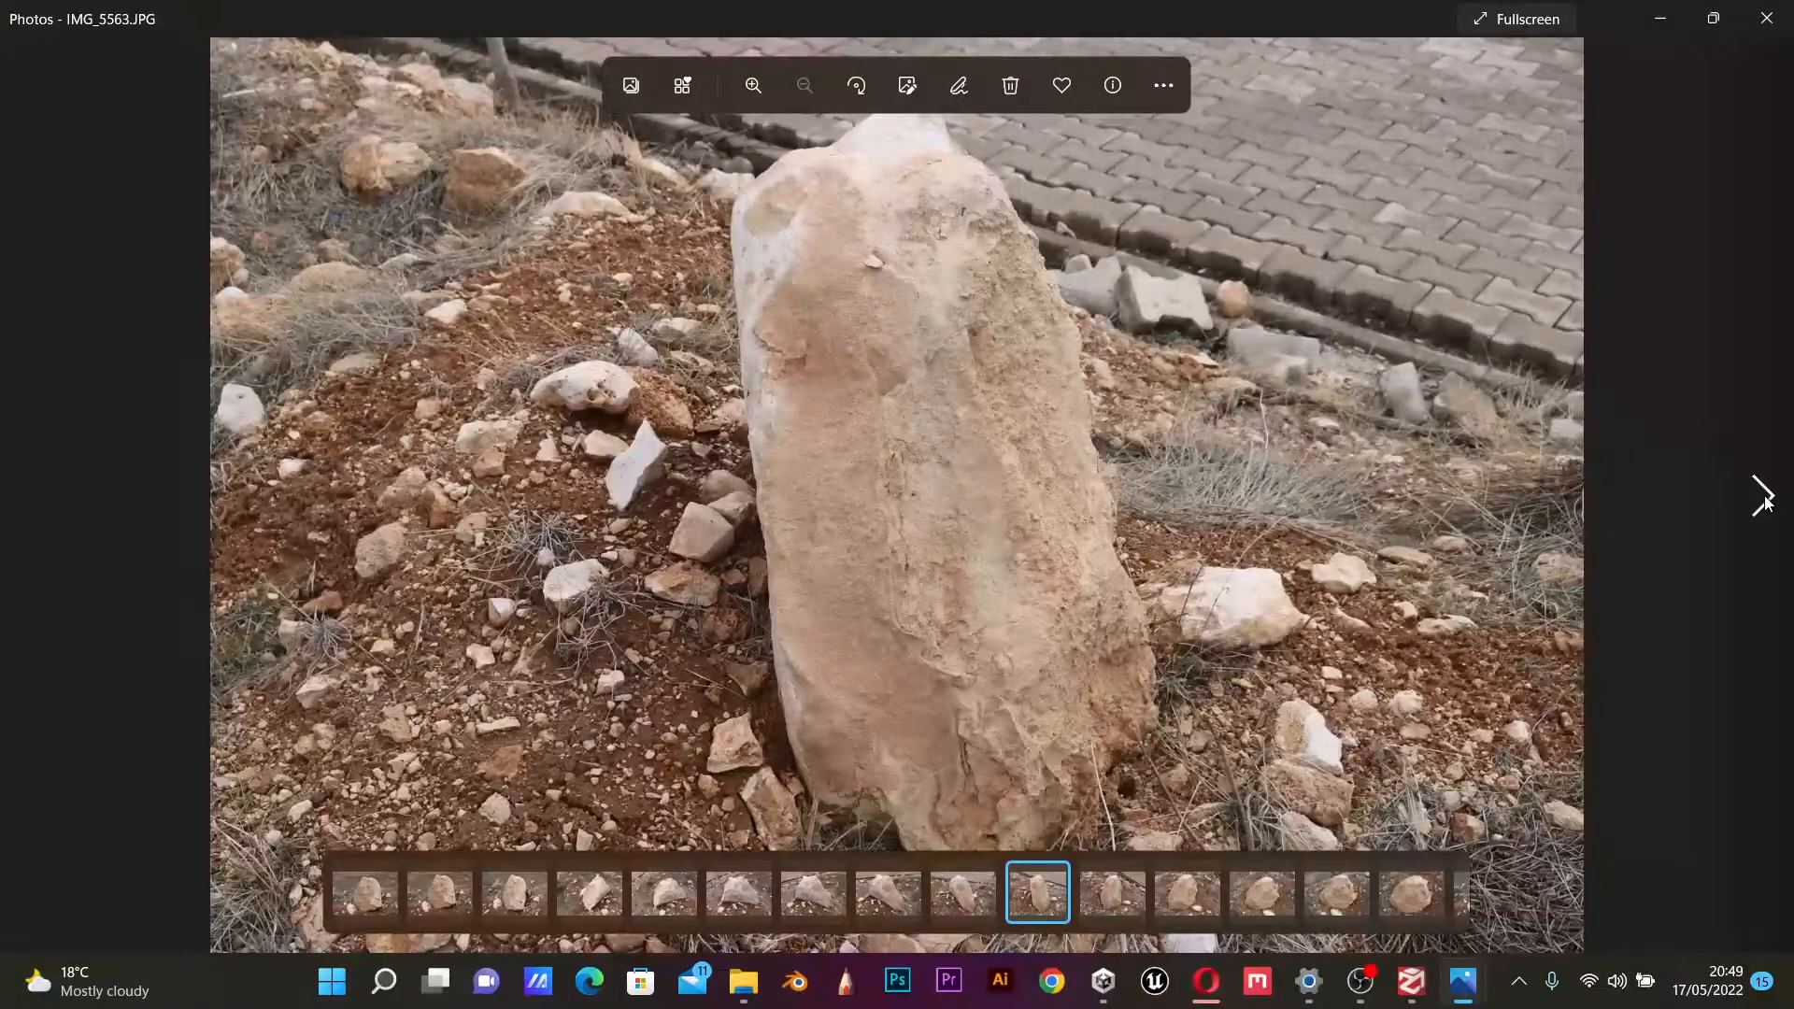
{"action": "left_click", "coordinate": [1764, 497]}
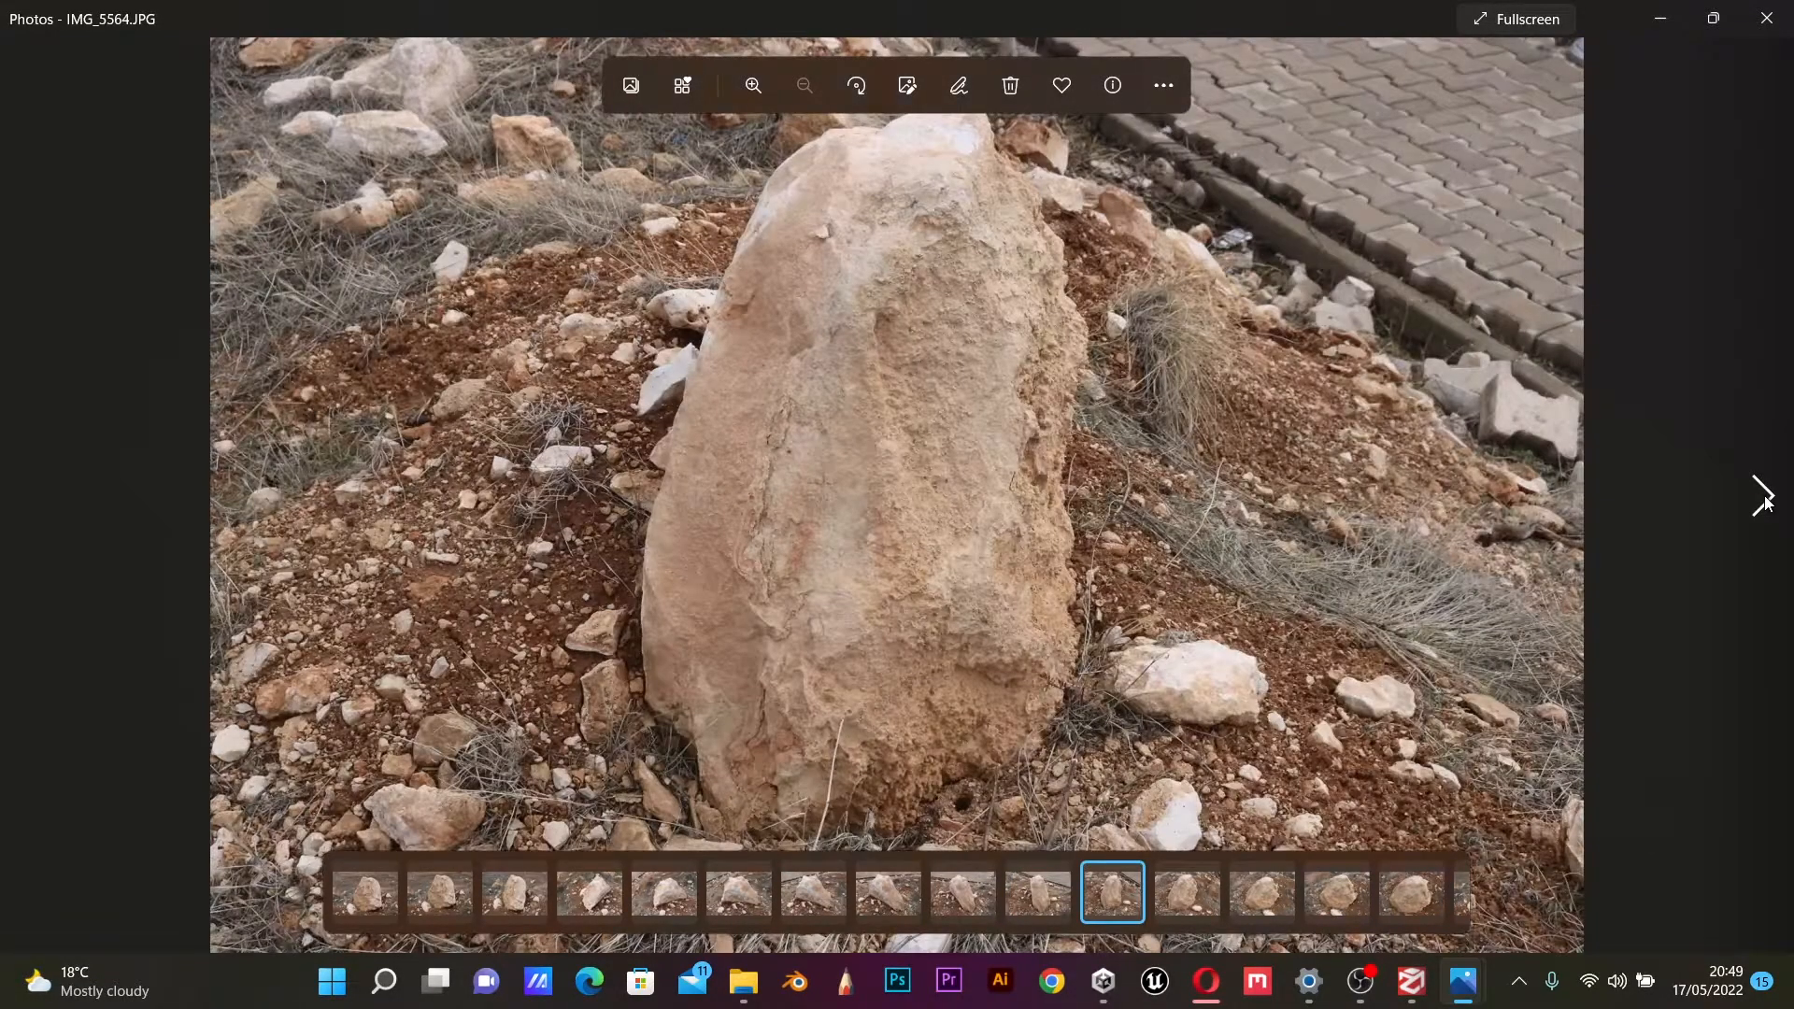
{"action": "left_click", "coordinate": [1764, 502]}
{"action": "left_click", "coordinate": [1763, 501]}
{"action": "left_click", "coordinate": [1763, 501]}
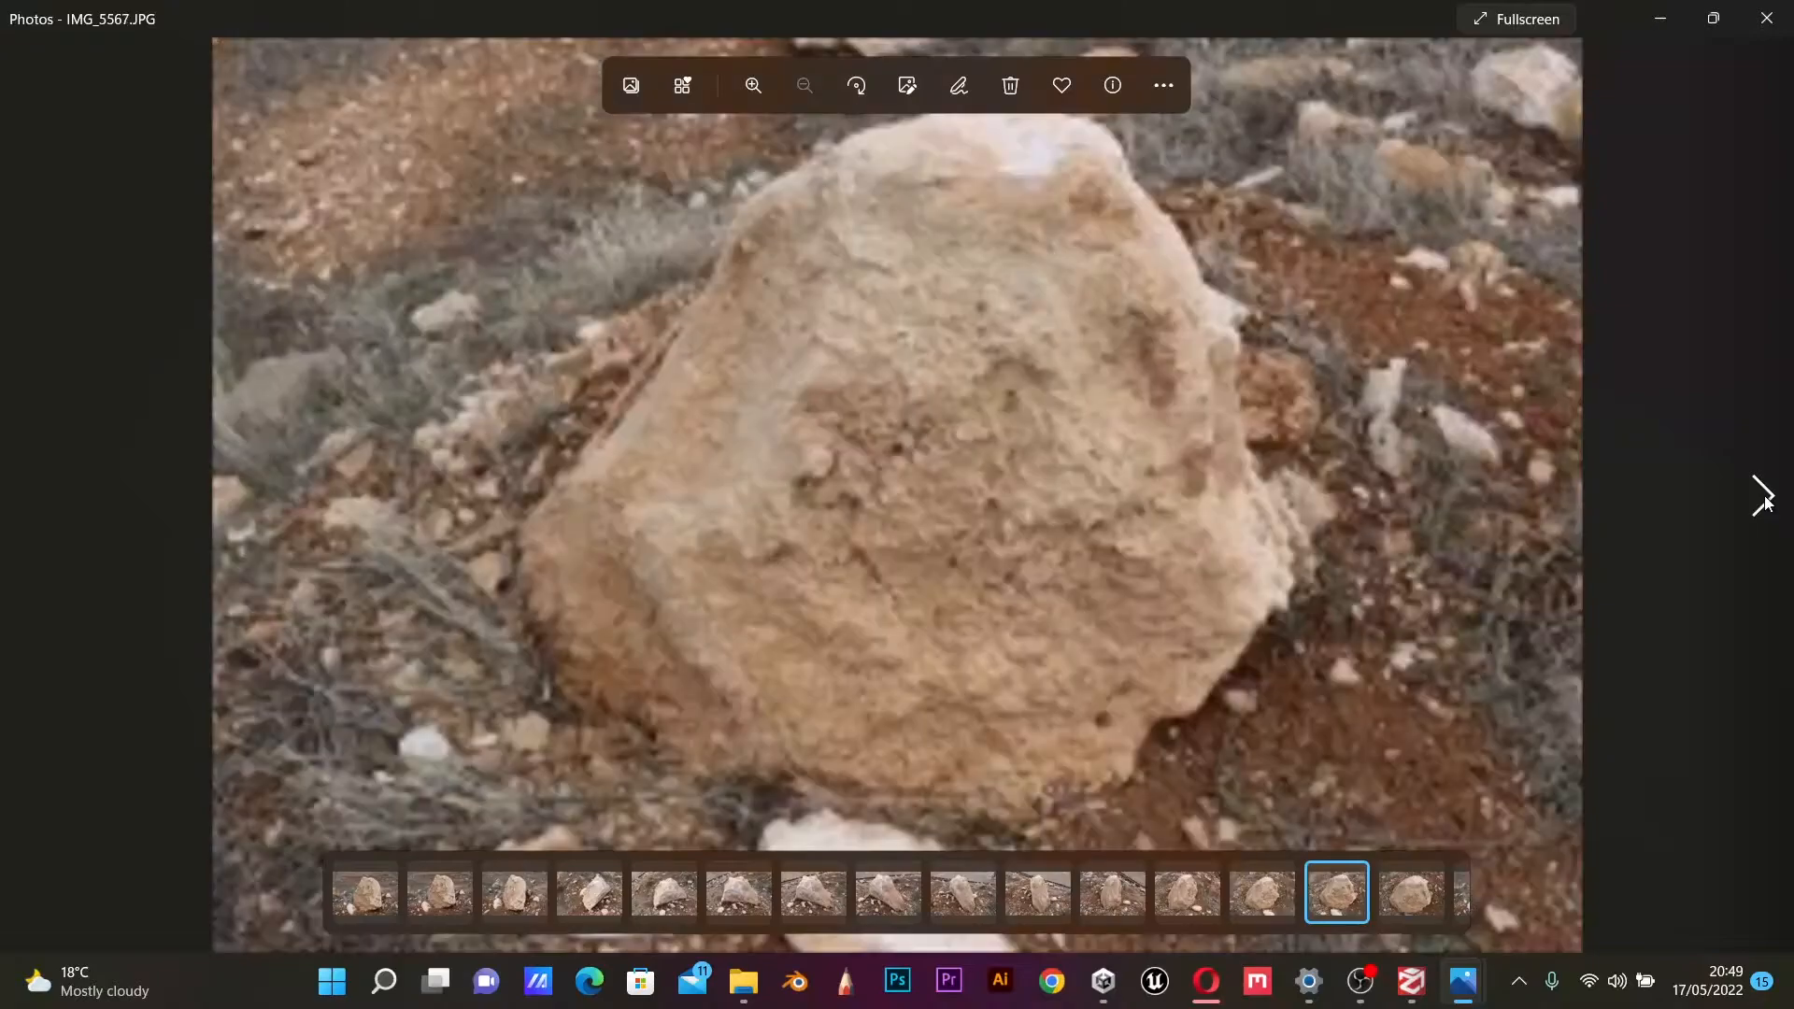
{"action": "left_click", "coordinate": [1763, 501]}
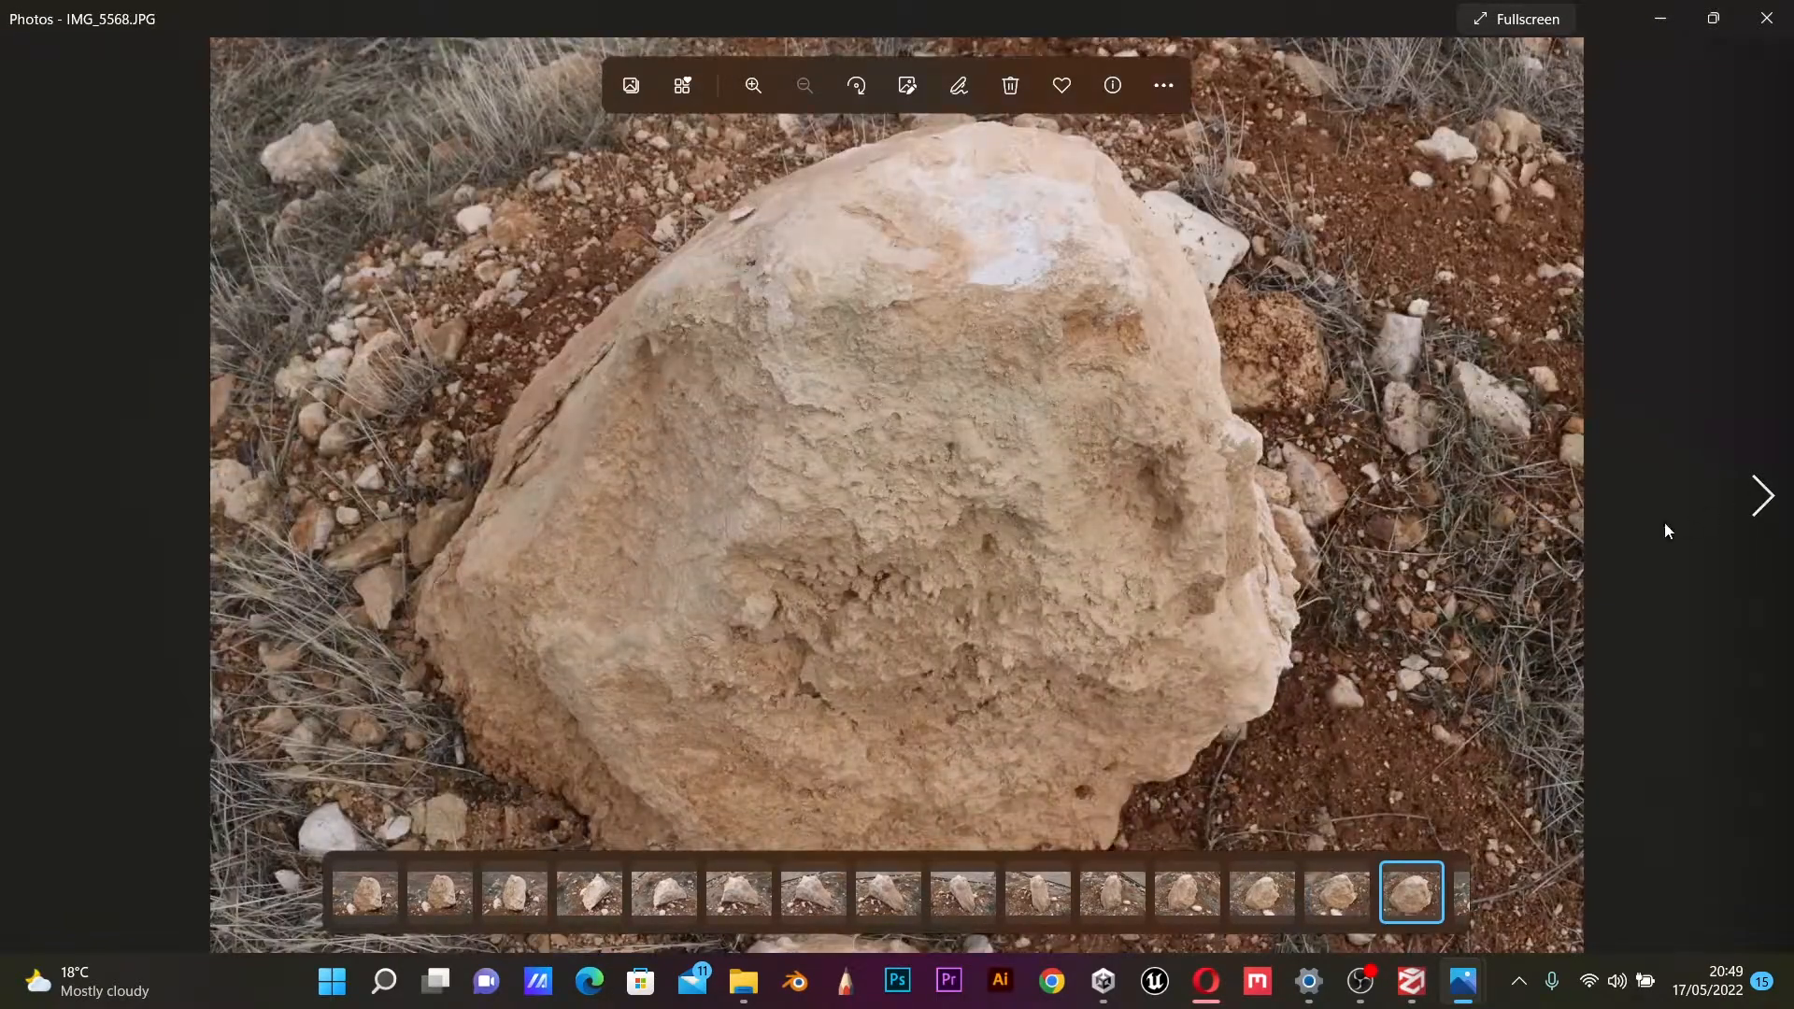
{"action": "left_click", "coordinate": [1763, 502]}
{"action": "left_click", "coordinate": [1763, 502]}
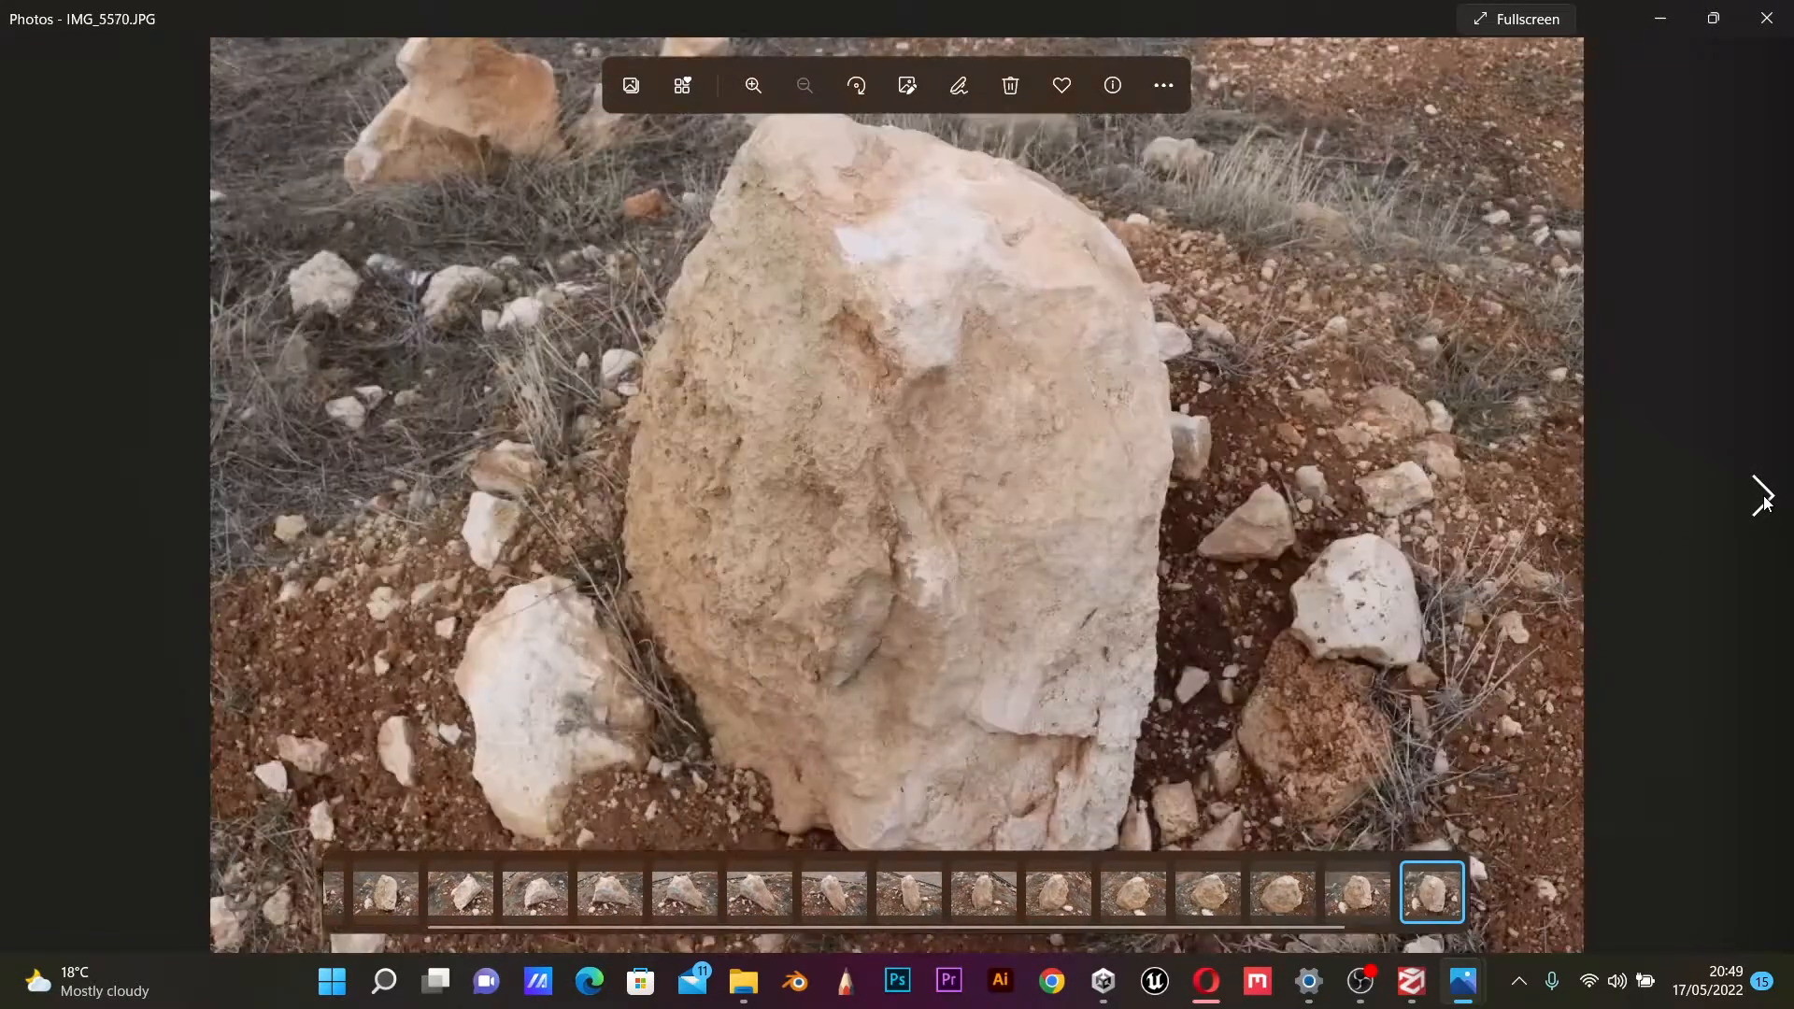
{"action": "left_click", "coordinate": [1763, 502]}
{"action": "left_click", "coordinate": [1751, 505]}
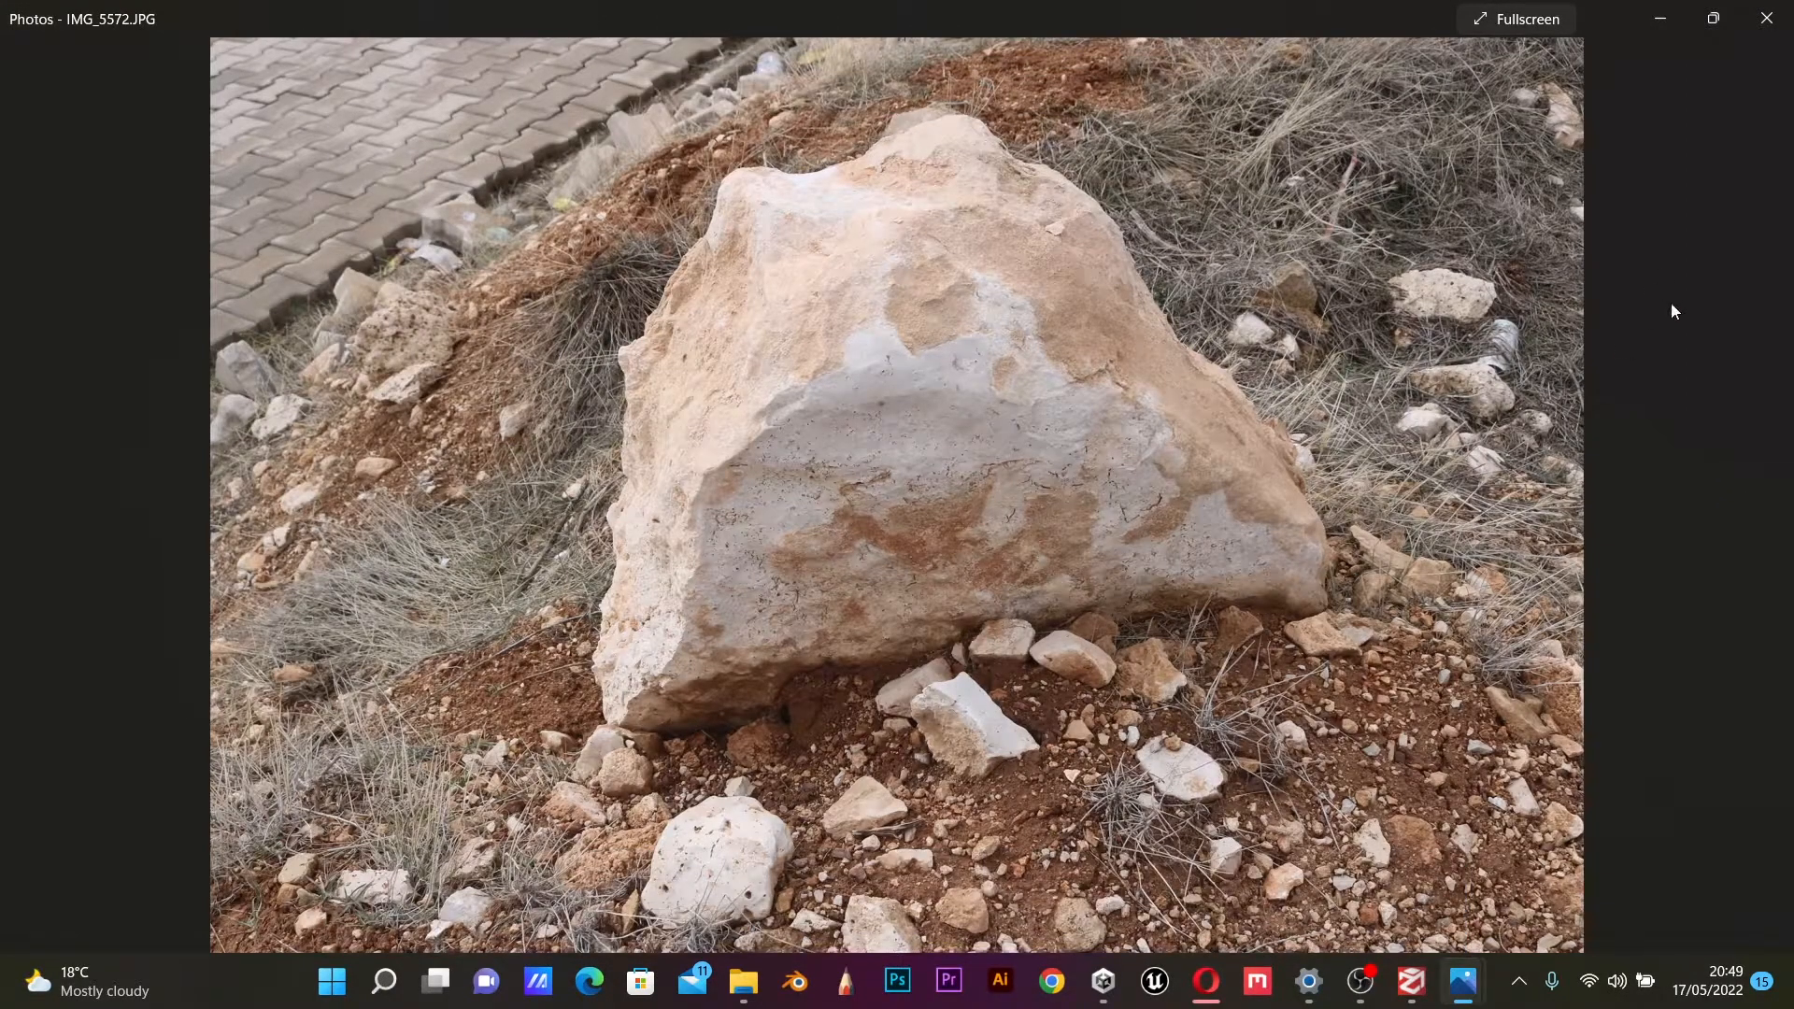
{"action": "left_click", "coordinate": [1659, 18]}
Switch back to 3DF Zephyr and start a new project, keeping the wizard's initial options and continuing to the photo selection.
{"action": "mouse_move", "coordinate": [1103, 981]}
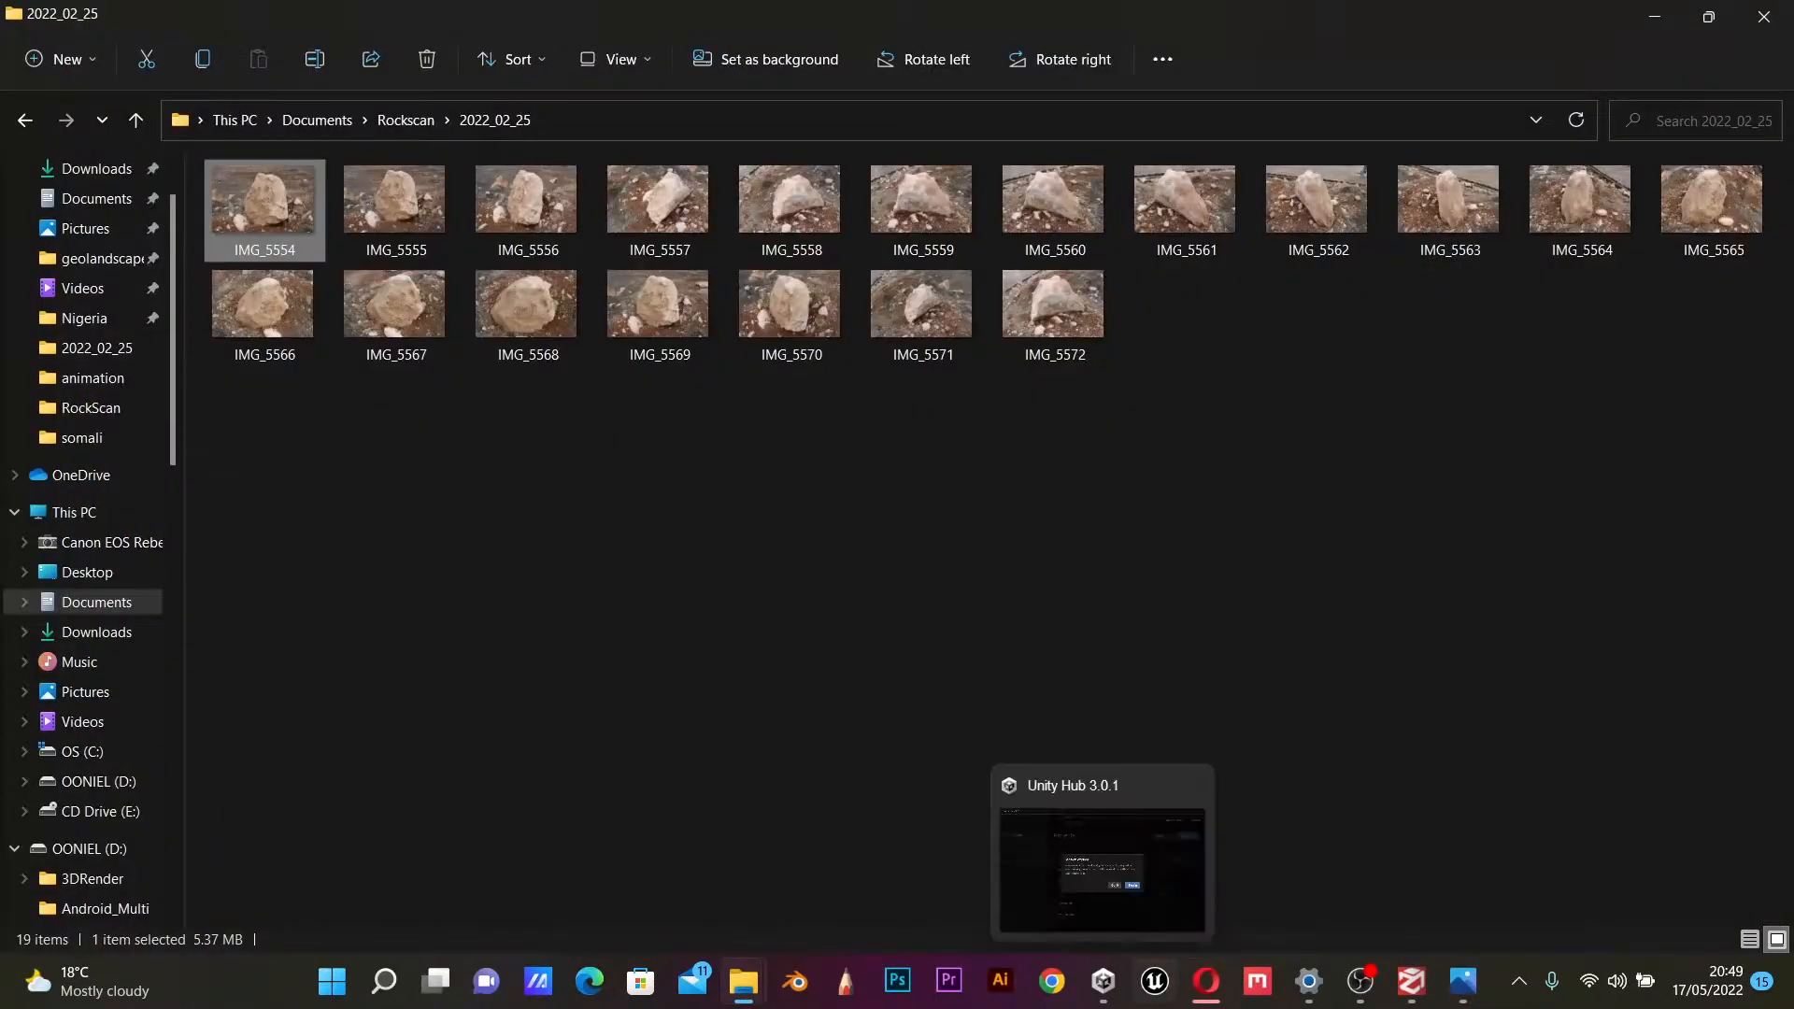
{"action": "left_click", "coordinate": [1252, 982]}
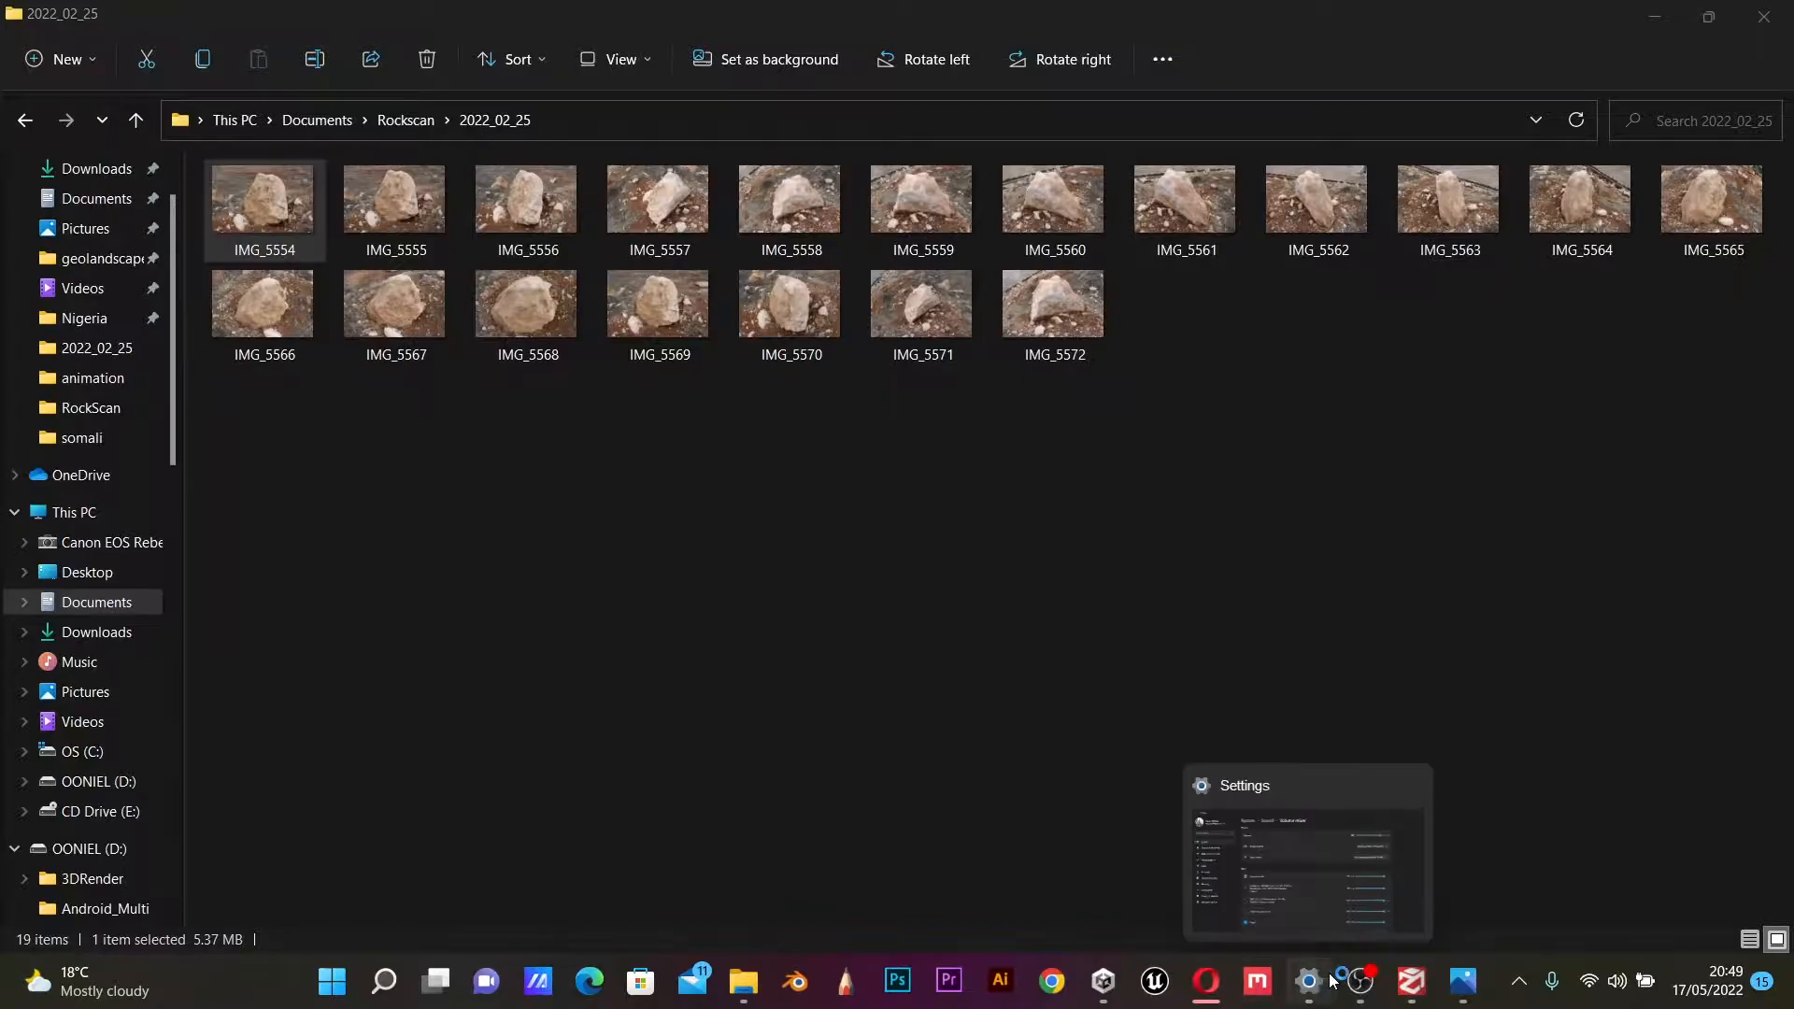
{"action": "mouse_move", "coordinate": [1391, 976]}
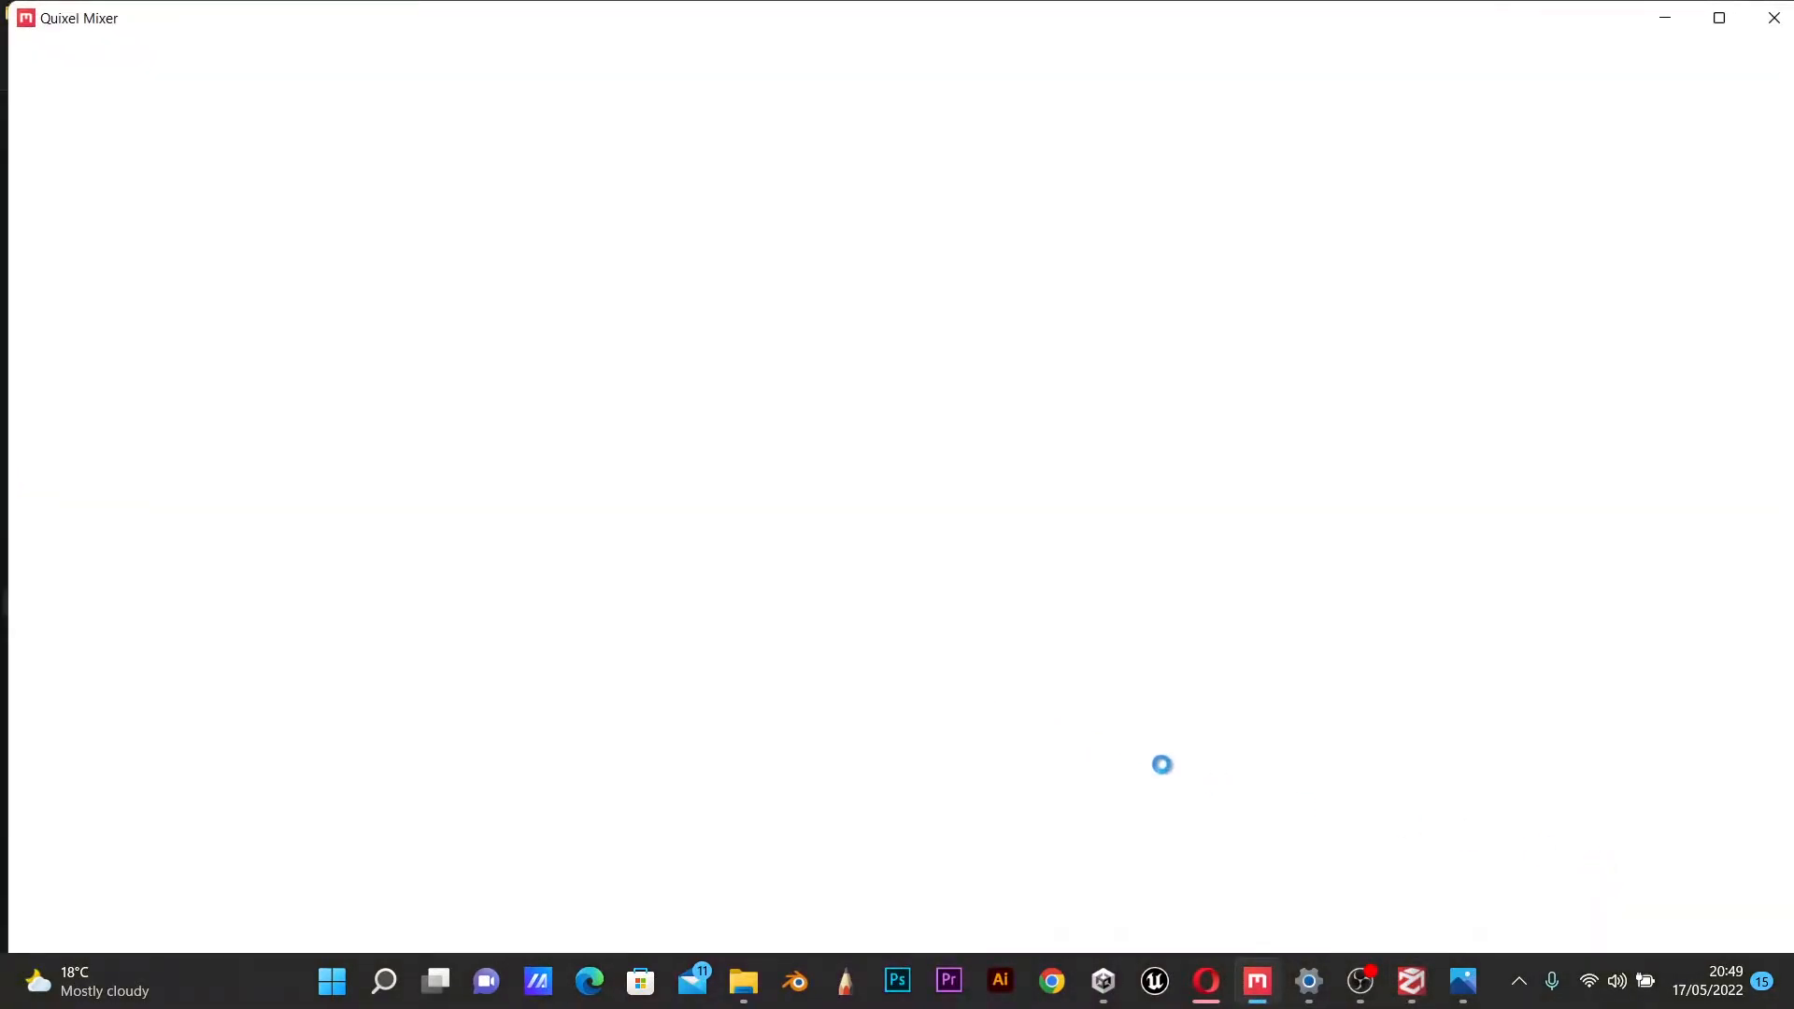
{"action": "left_click", "coordinate": [1643, 843]}
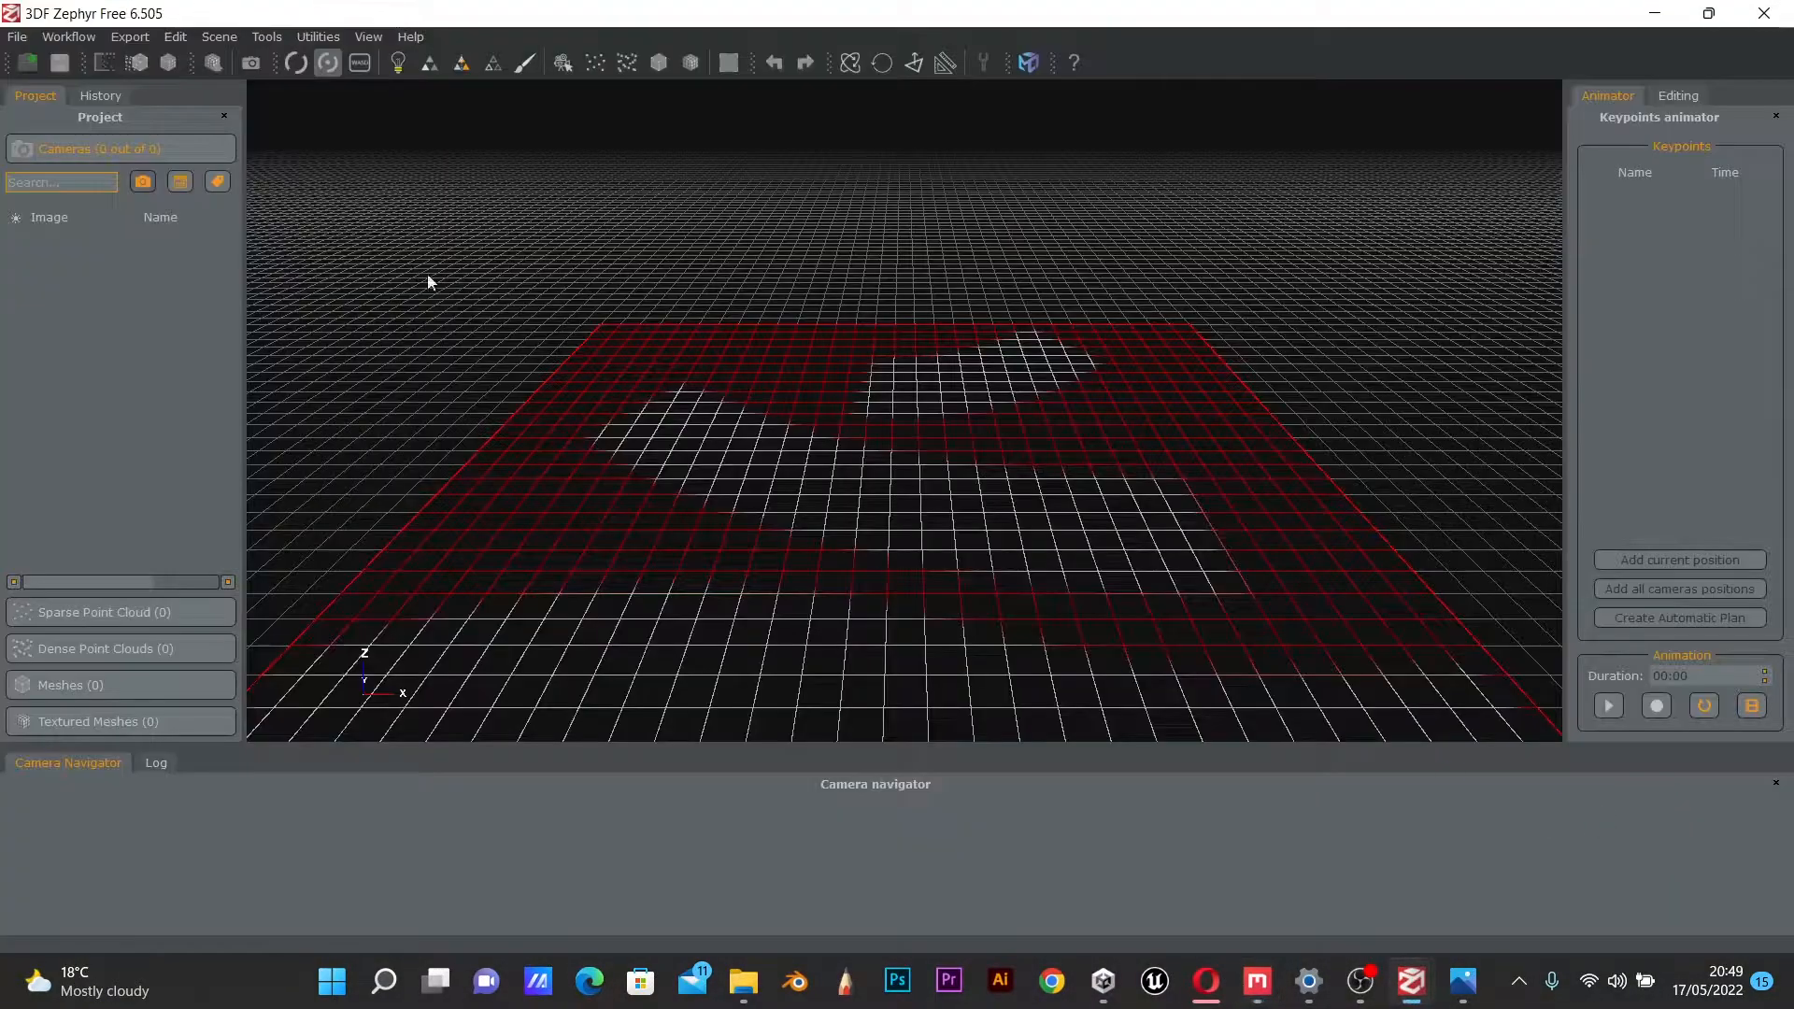
{"action": "left_click", "coordinate": [68, 37]}
{"action": "left_click", "coordinate": [98, 58]}
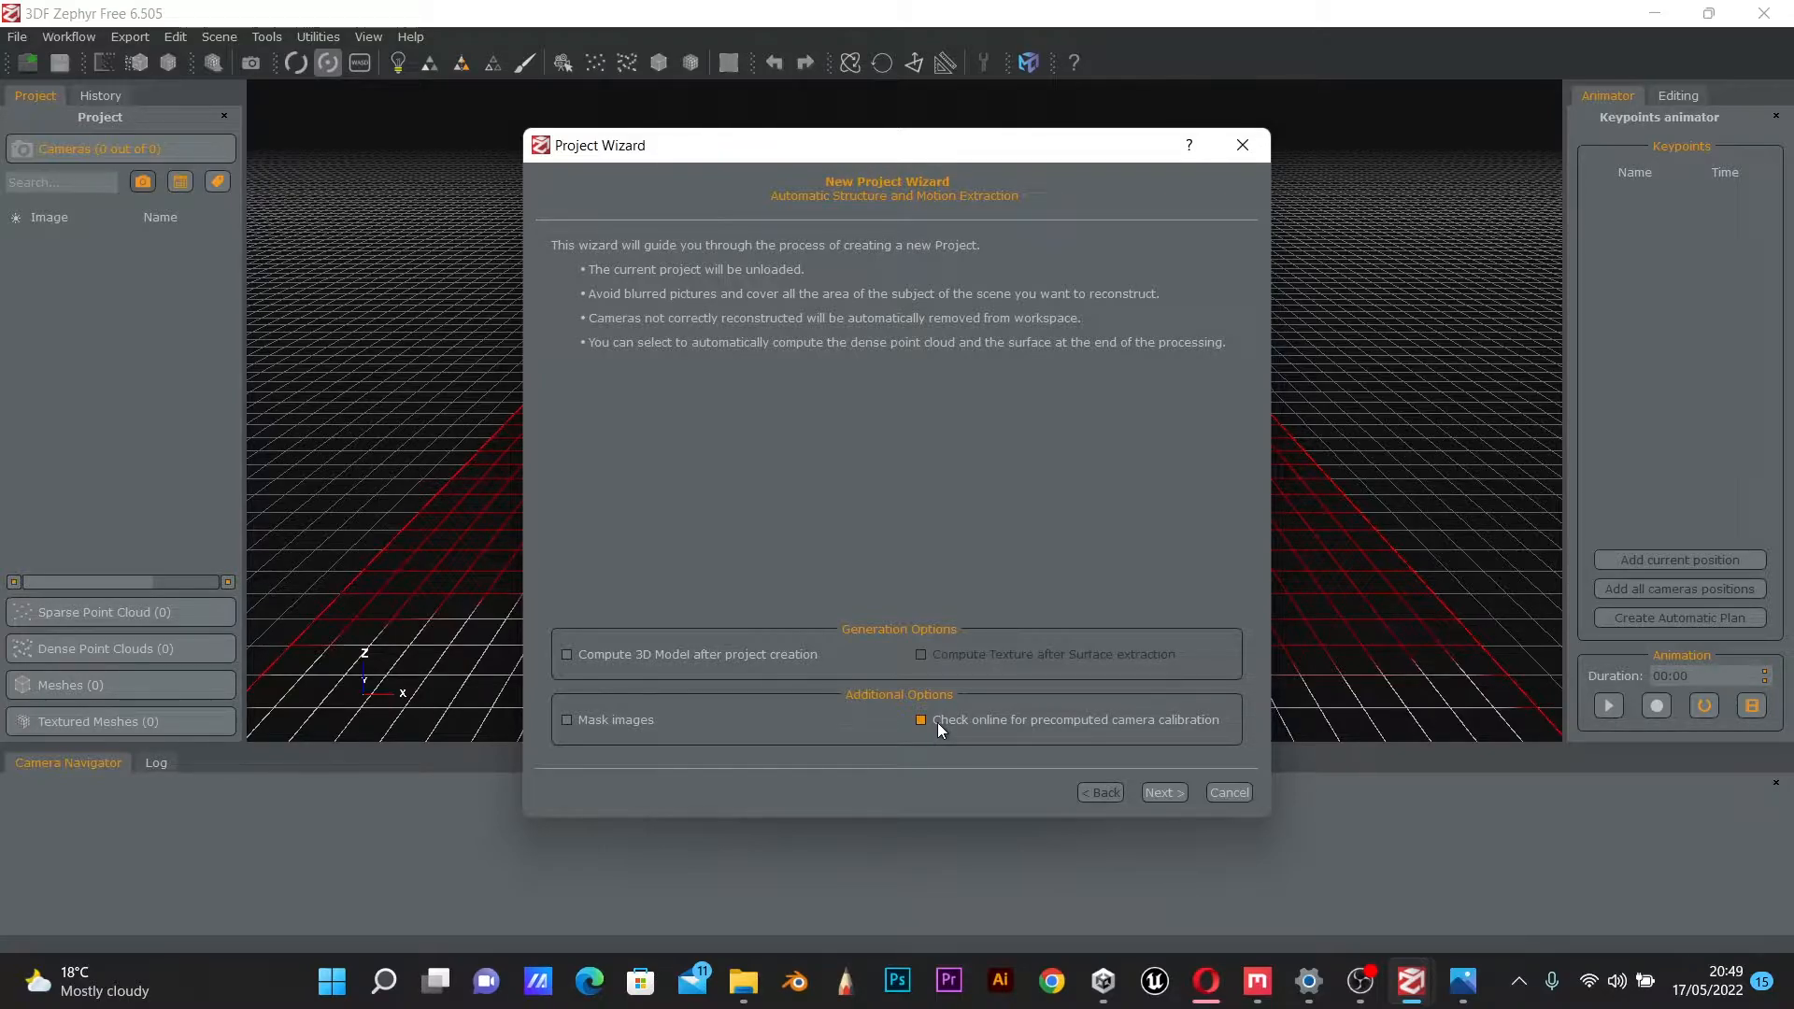
{"action": "left_click", "coordinate": [1149, 790]}
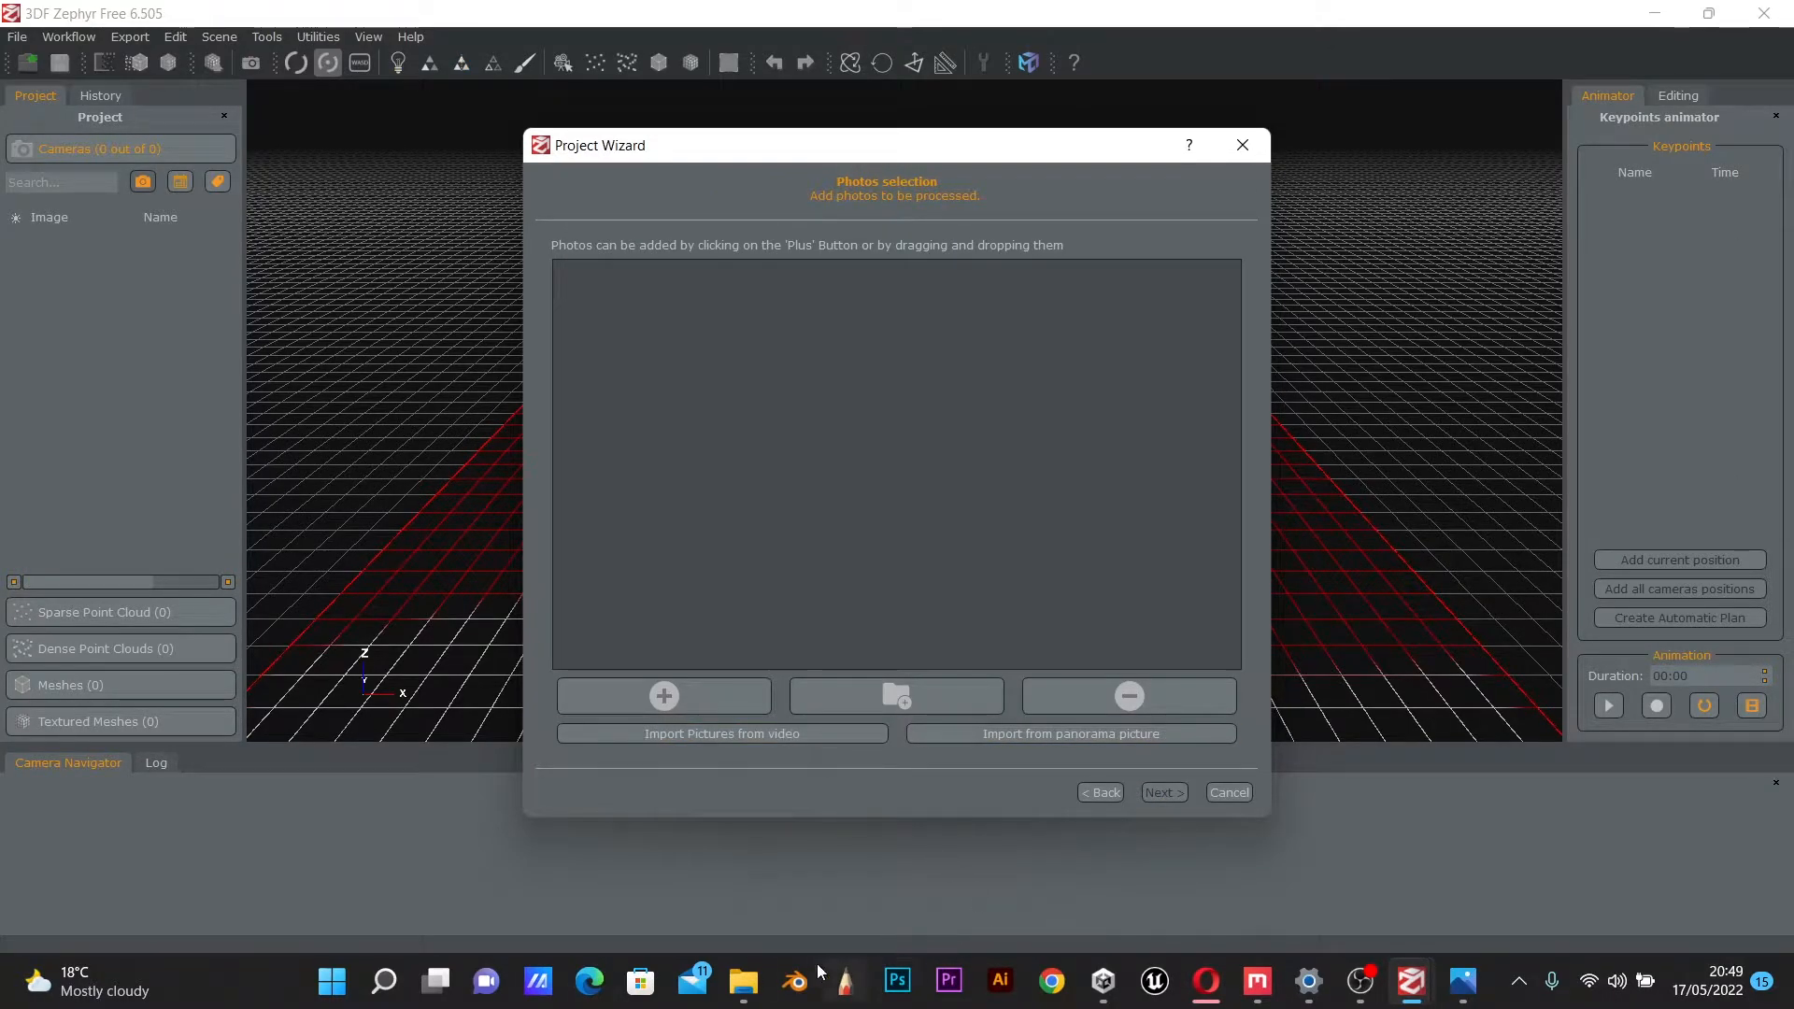
Add all the rock photos from the 2022_02_25 folder, IMG_5554 to IMG_5572, to the new project's photo list.
{"action": "mouse_move", "coordinate": [743, 981]}
{"action": "left_click", "coordinate": [690, 867]}
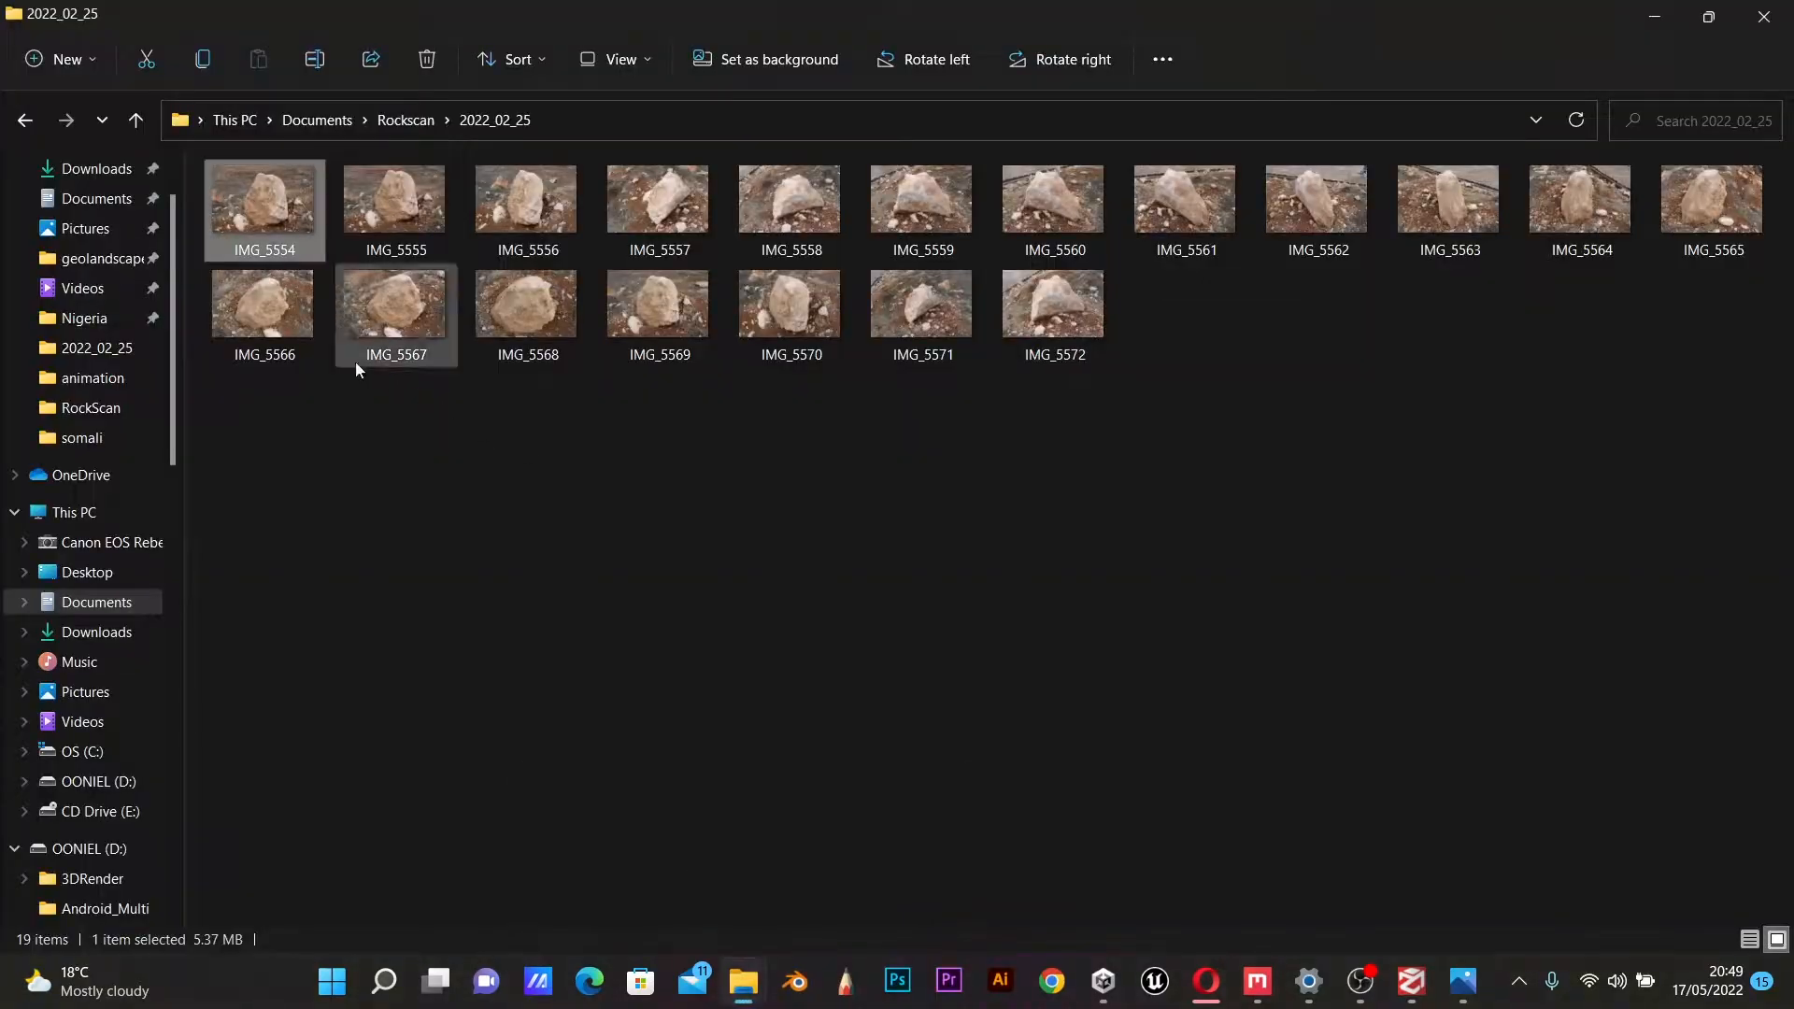
{"action": "left_click_drag", "start_coordinate": [256, 425], "coordinate": [1749, 210]}
{"action": "left_click_drag", "start_coordinate": [1052, 244], "coordinate": [968, 487]}
{"action": "key", "text": "alt+Tab"}
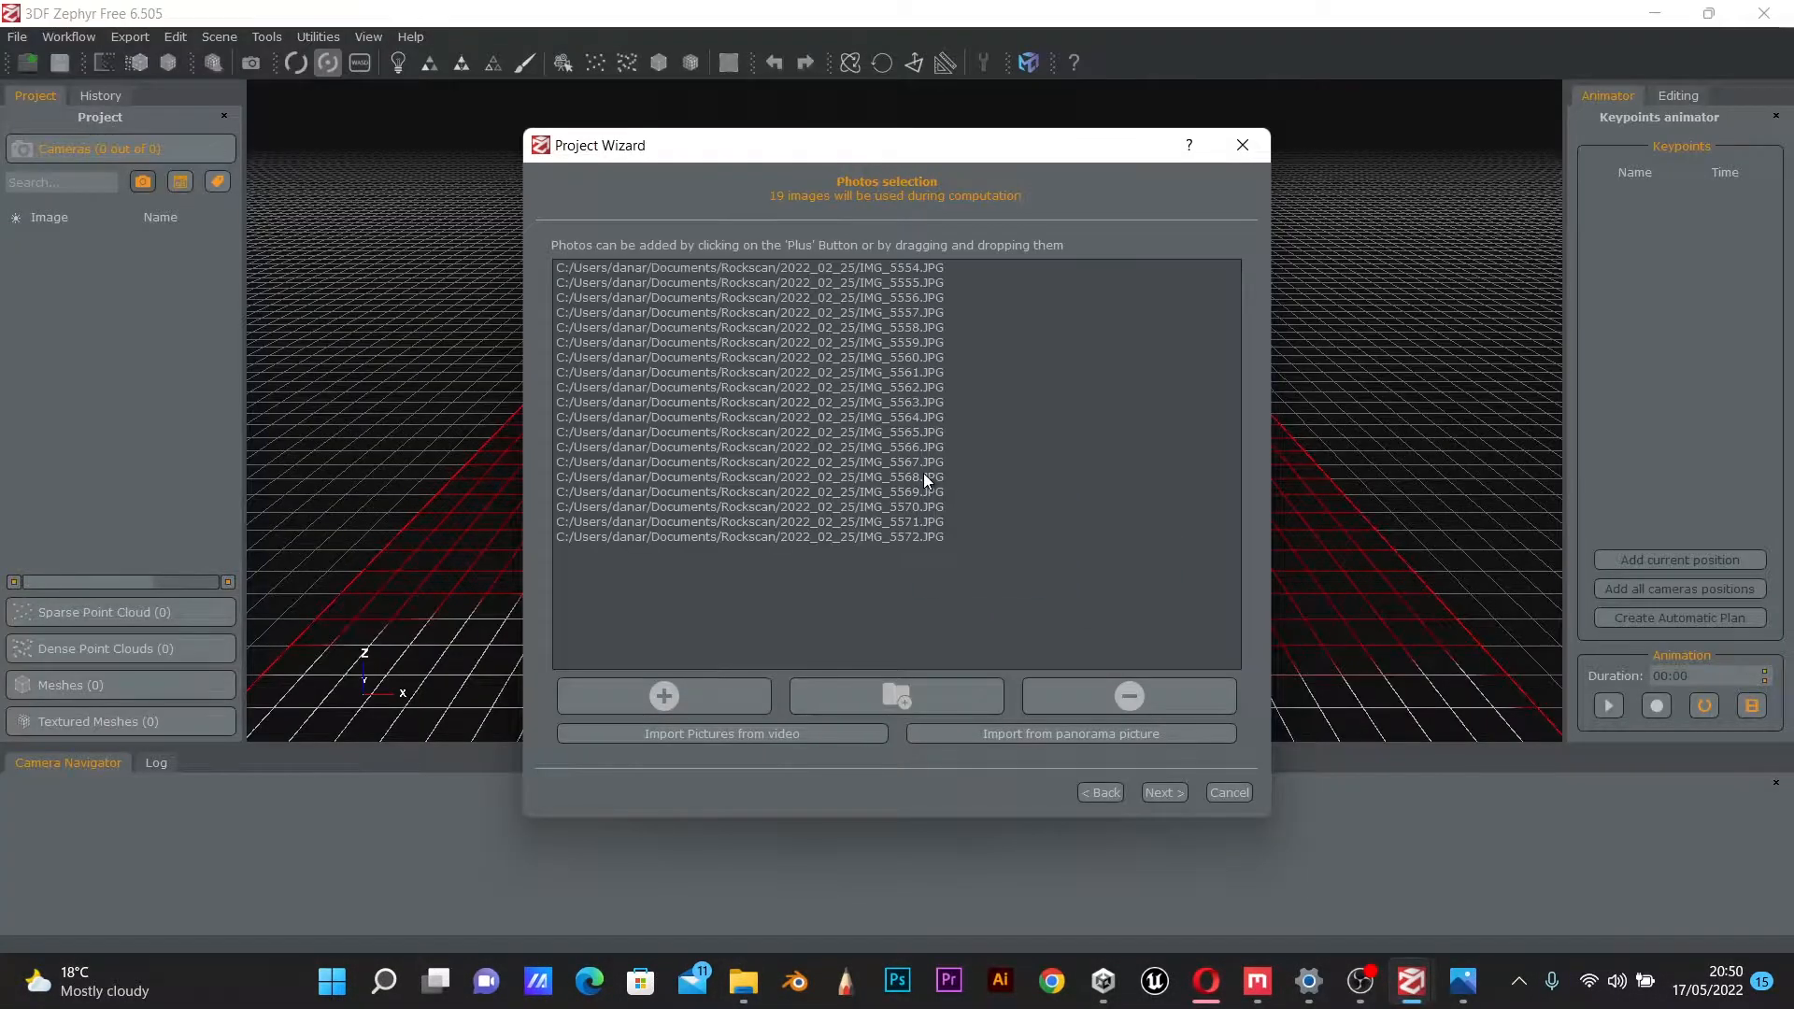
Confirm the photo selection, review the camera calibration of each picture and accept the automatically extracted parameters.
{"action": "left_click", "coordinate": [1163, 793]}
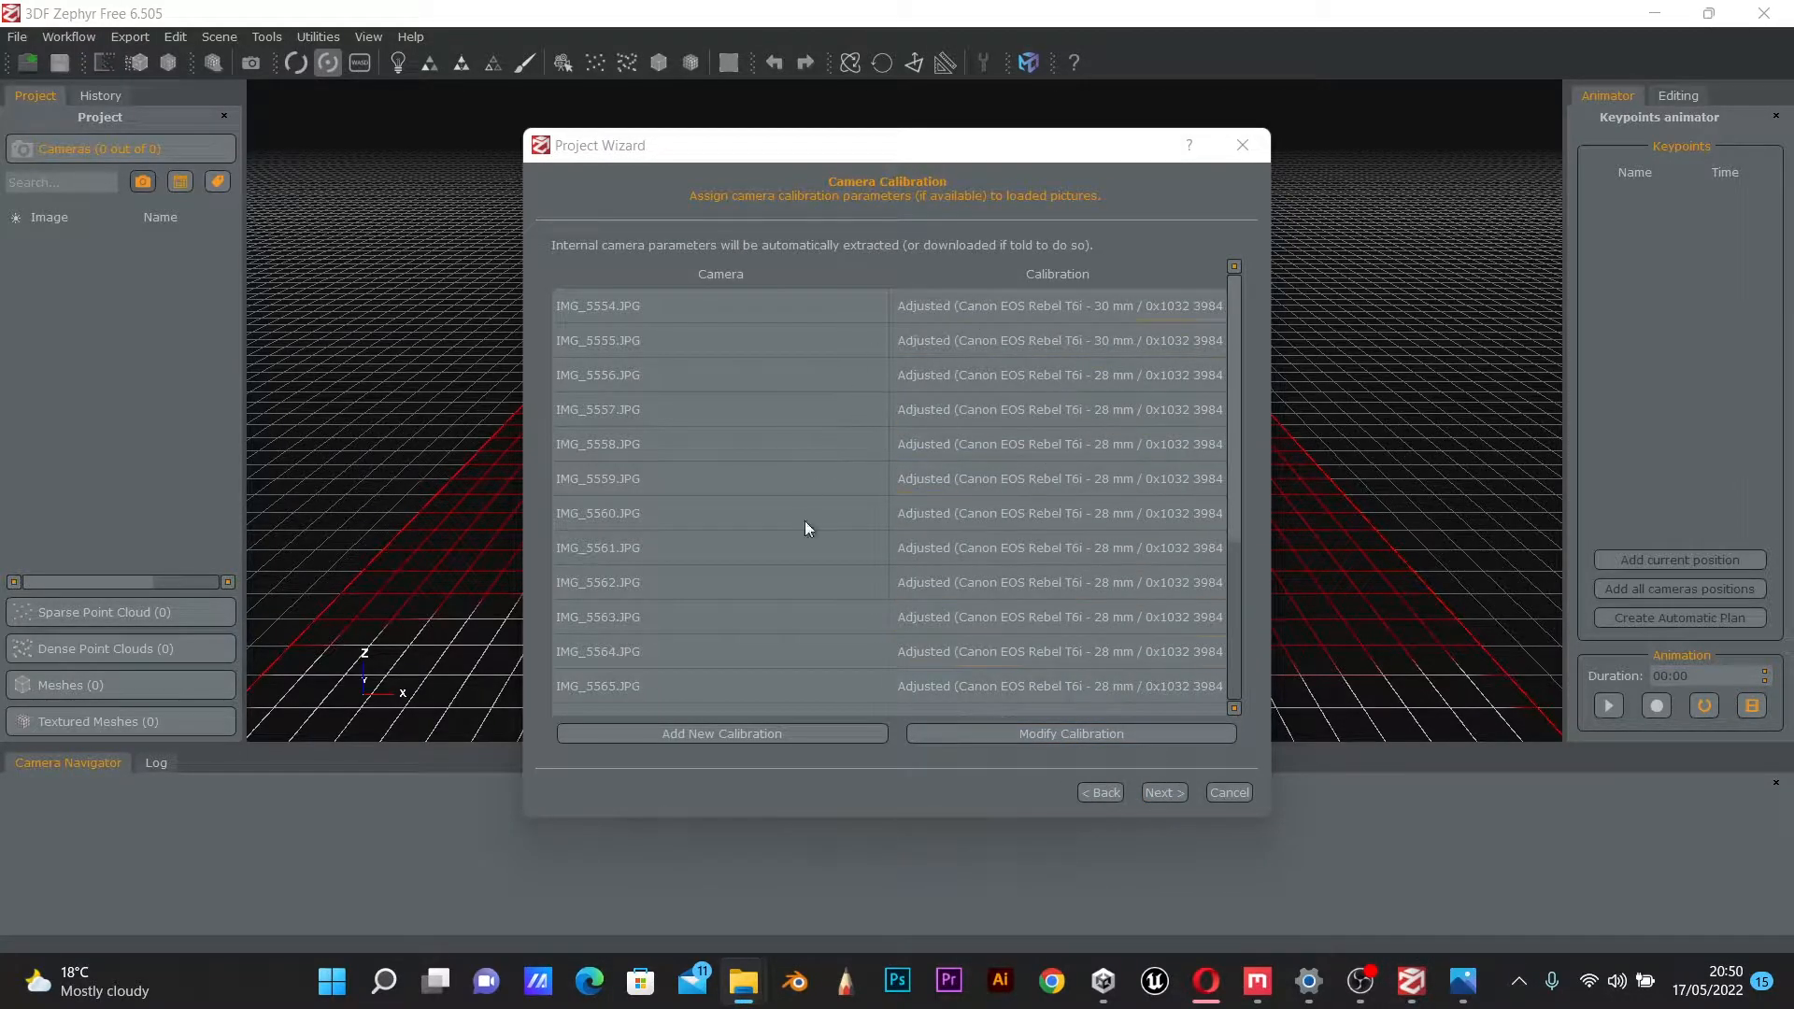
{"action": "left_click_drag", "start_coordinate": [1233, 519], "coordinate": [1196, 719]}
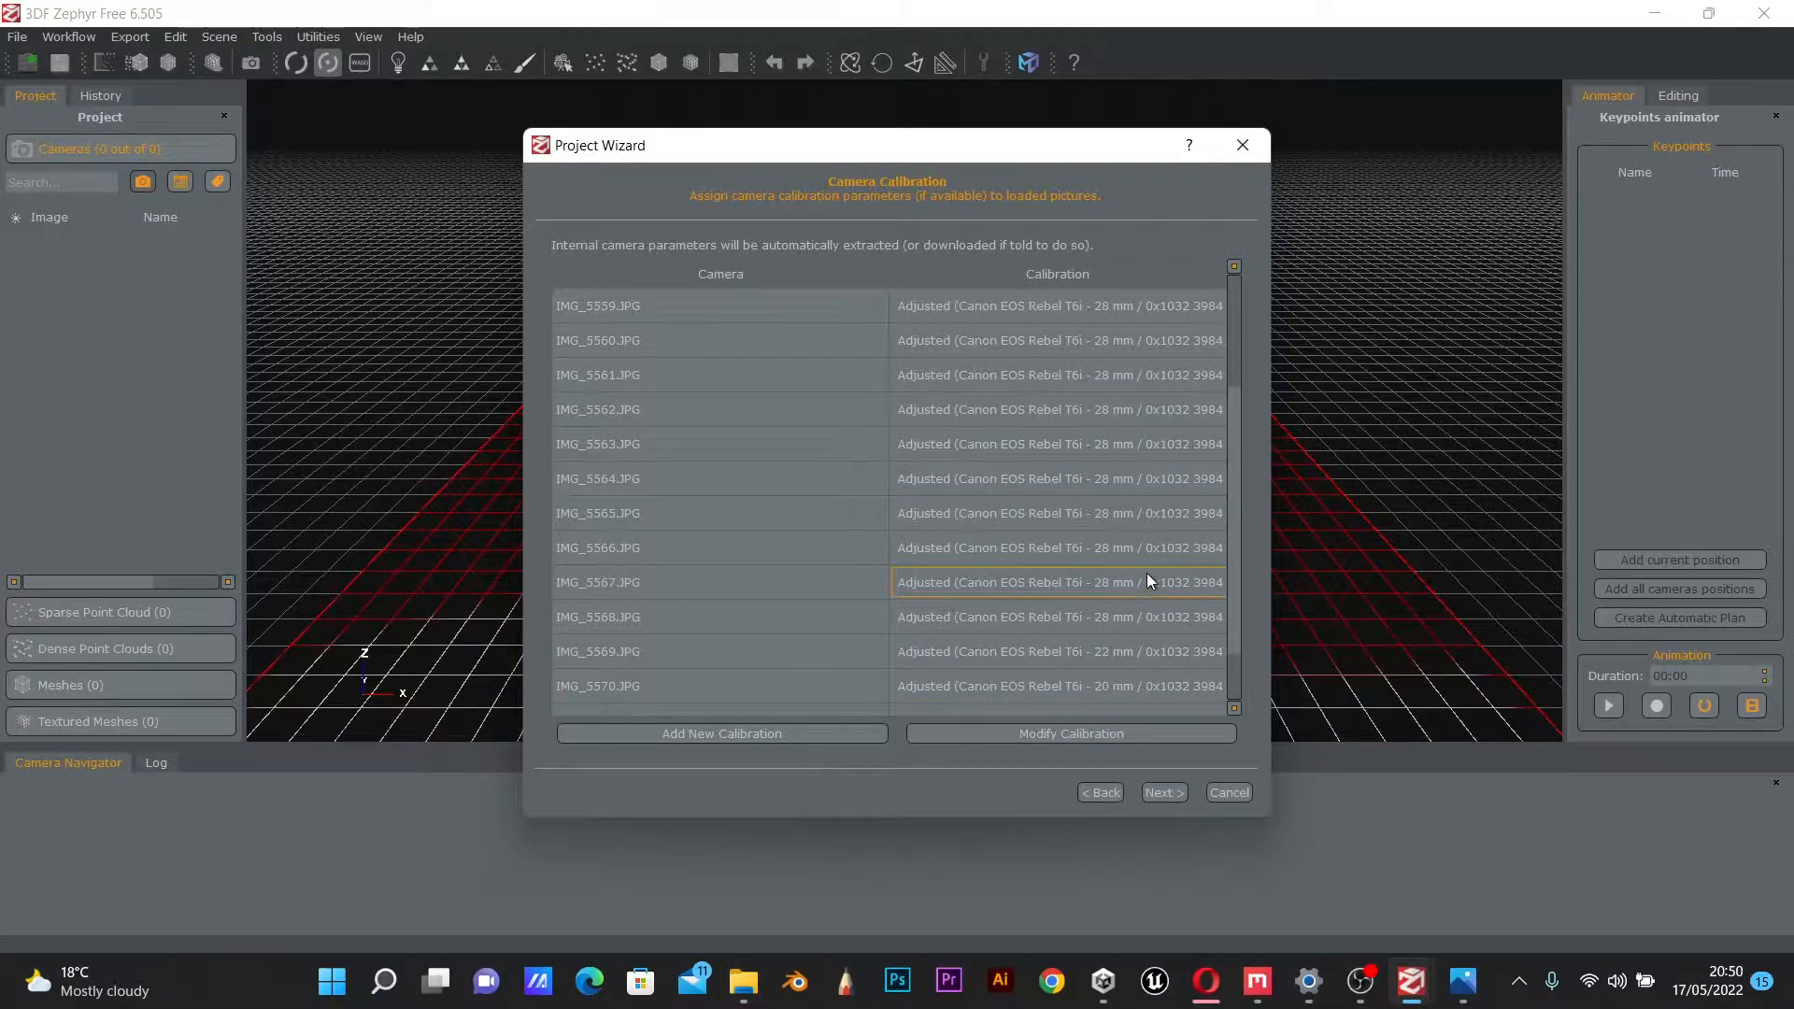
{"action": "left_click", "coordinate": [1168, 791]}
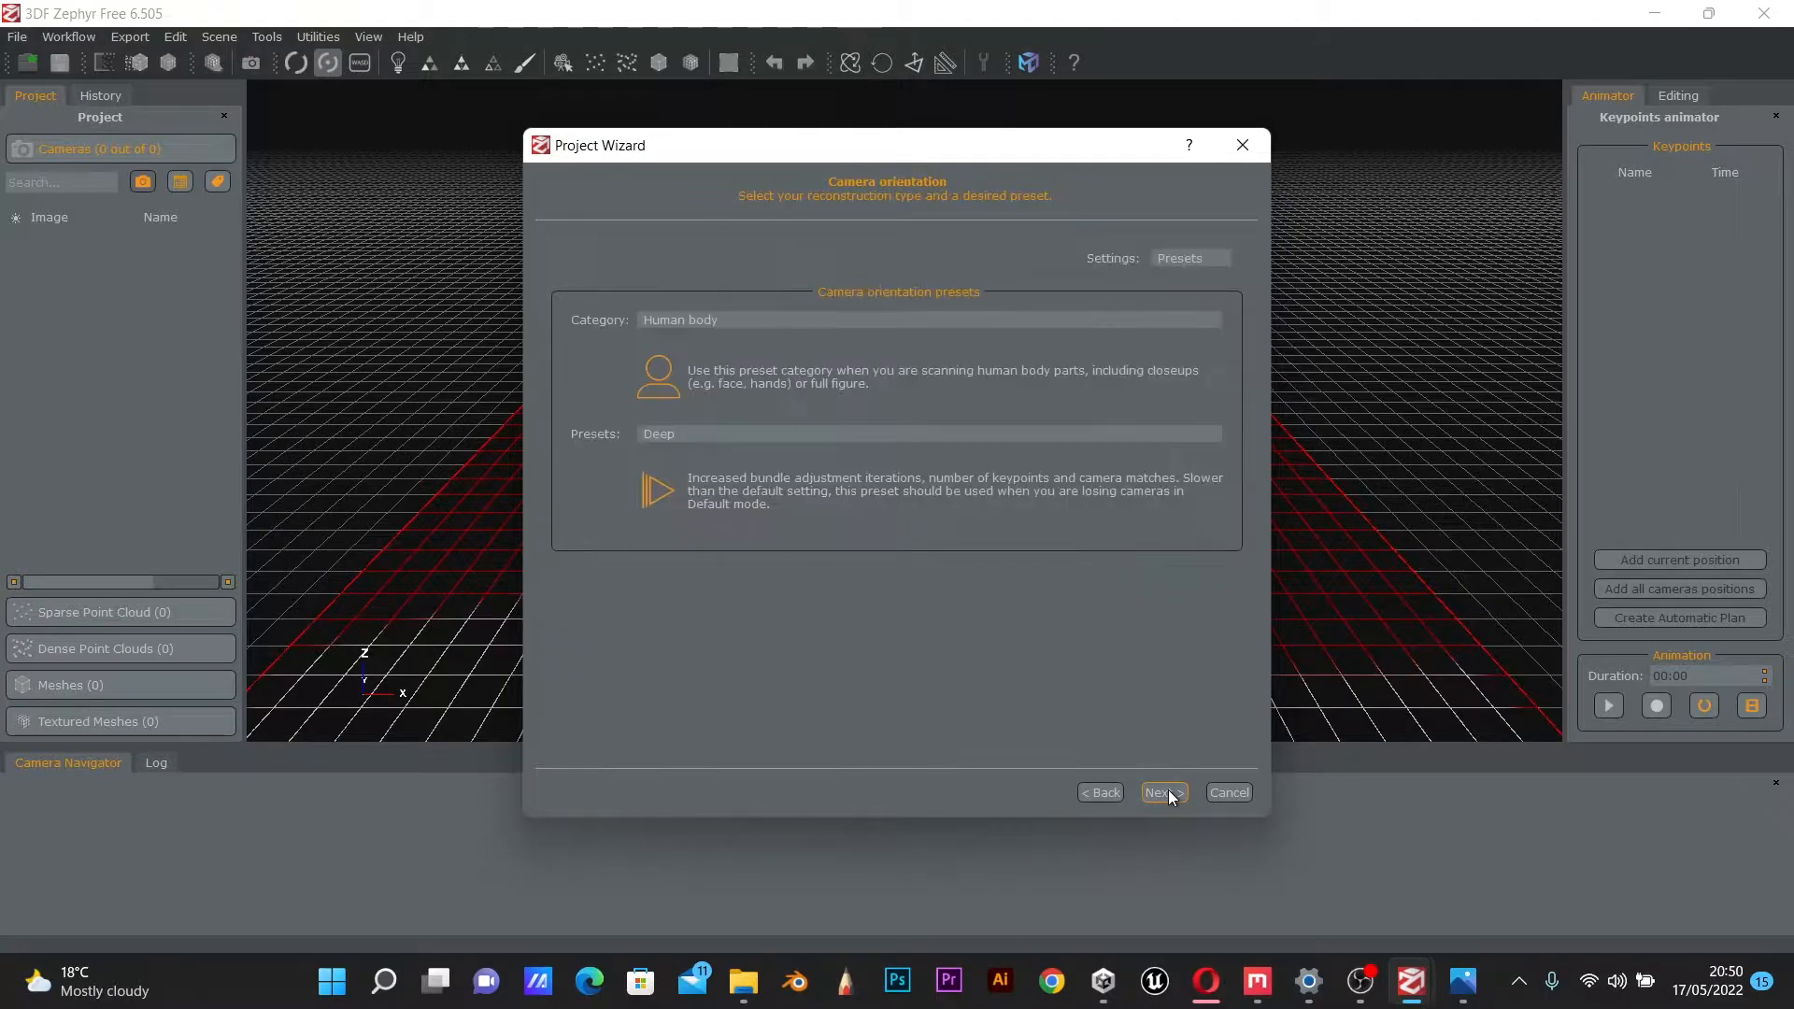
Set the camera orientation category to Surface scan.
{"action": "left_click", "coordinate": [854, 323]}
{"action": "left_click", "coordinate": [721, 336]}
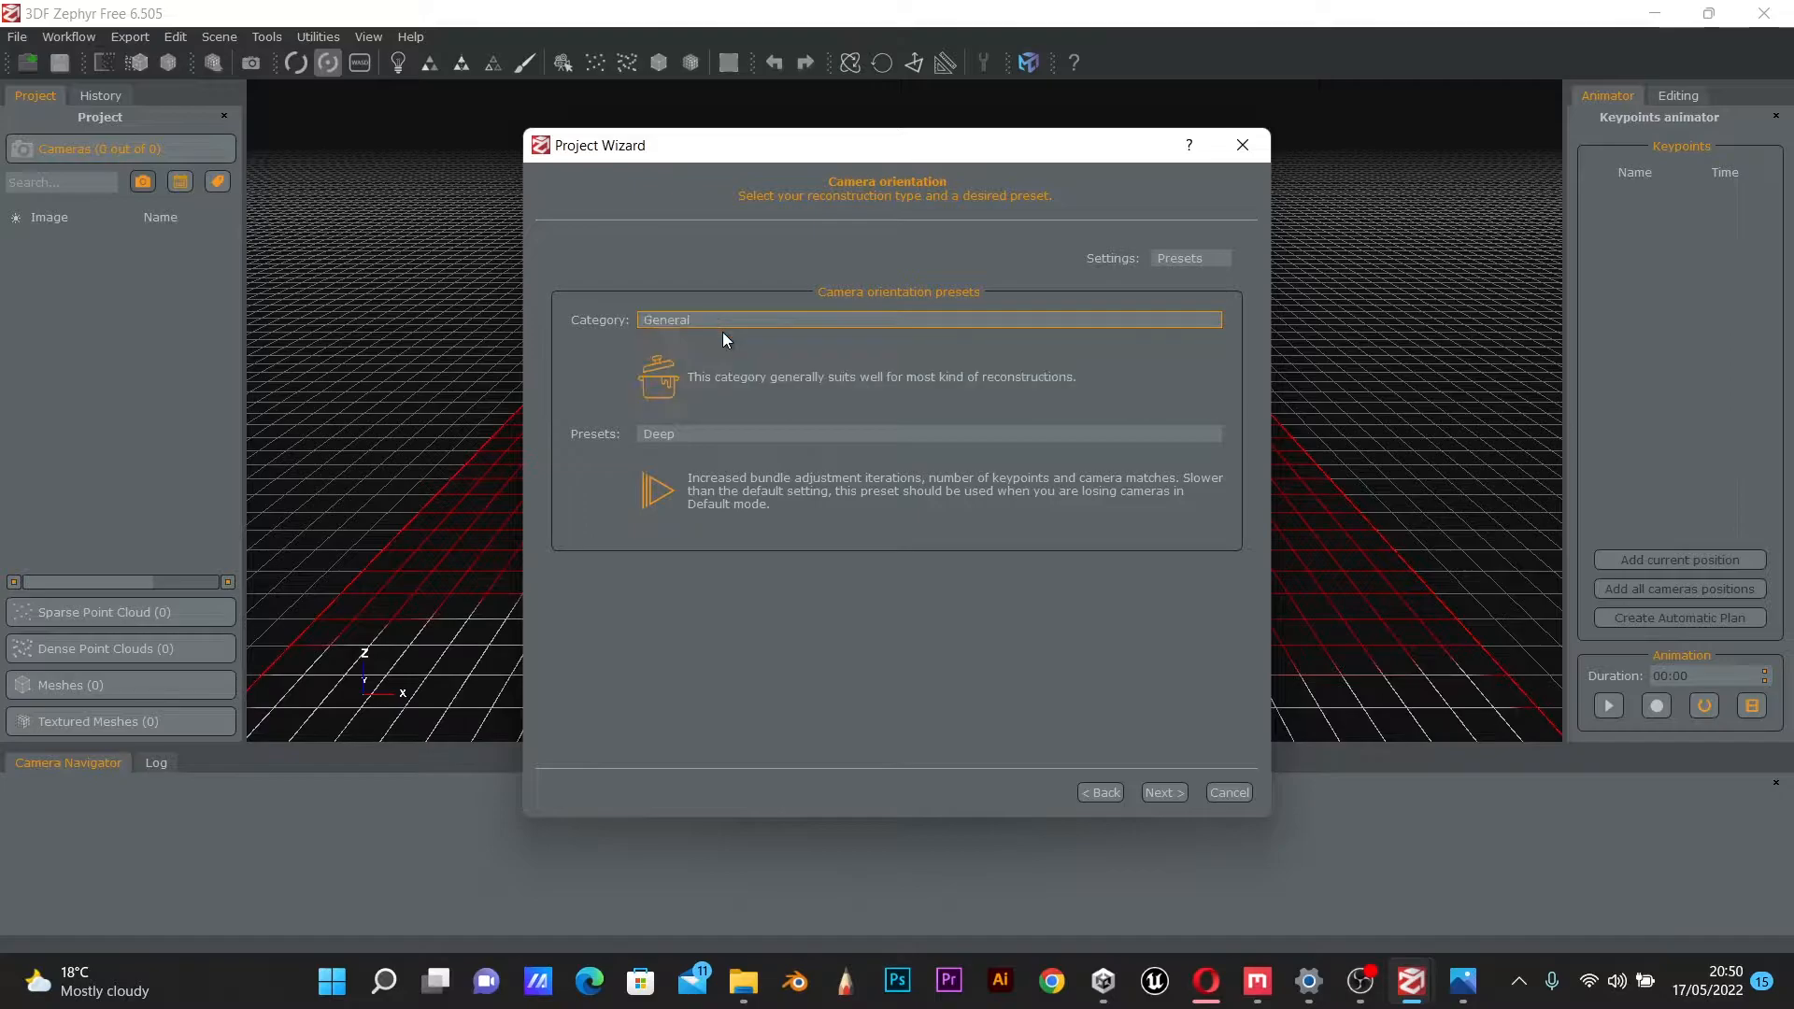
{"action": "left_click", "coordinate": [724, 321]}
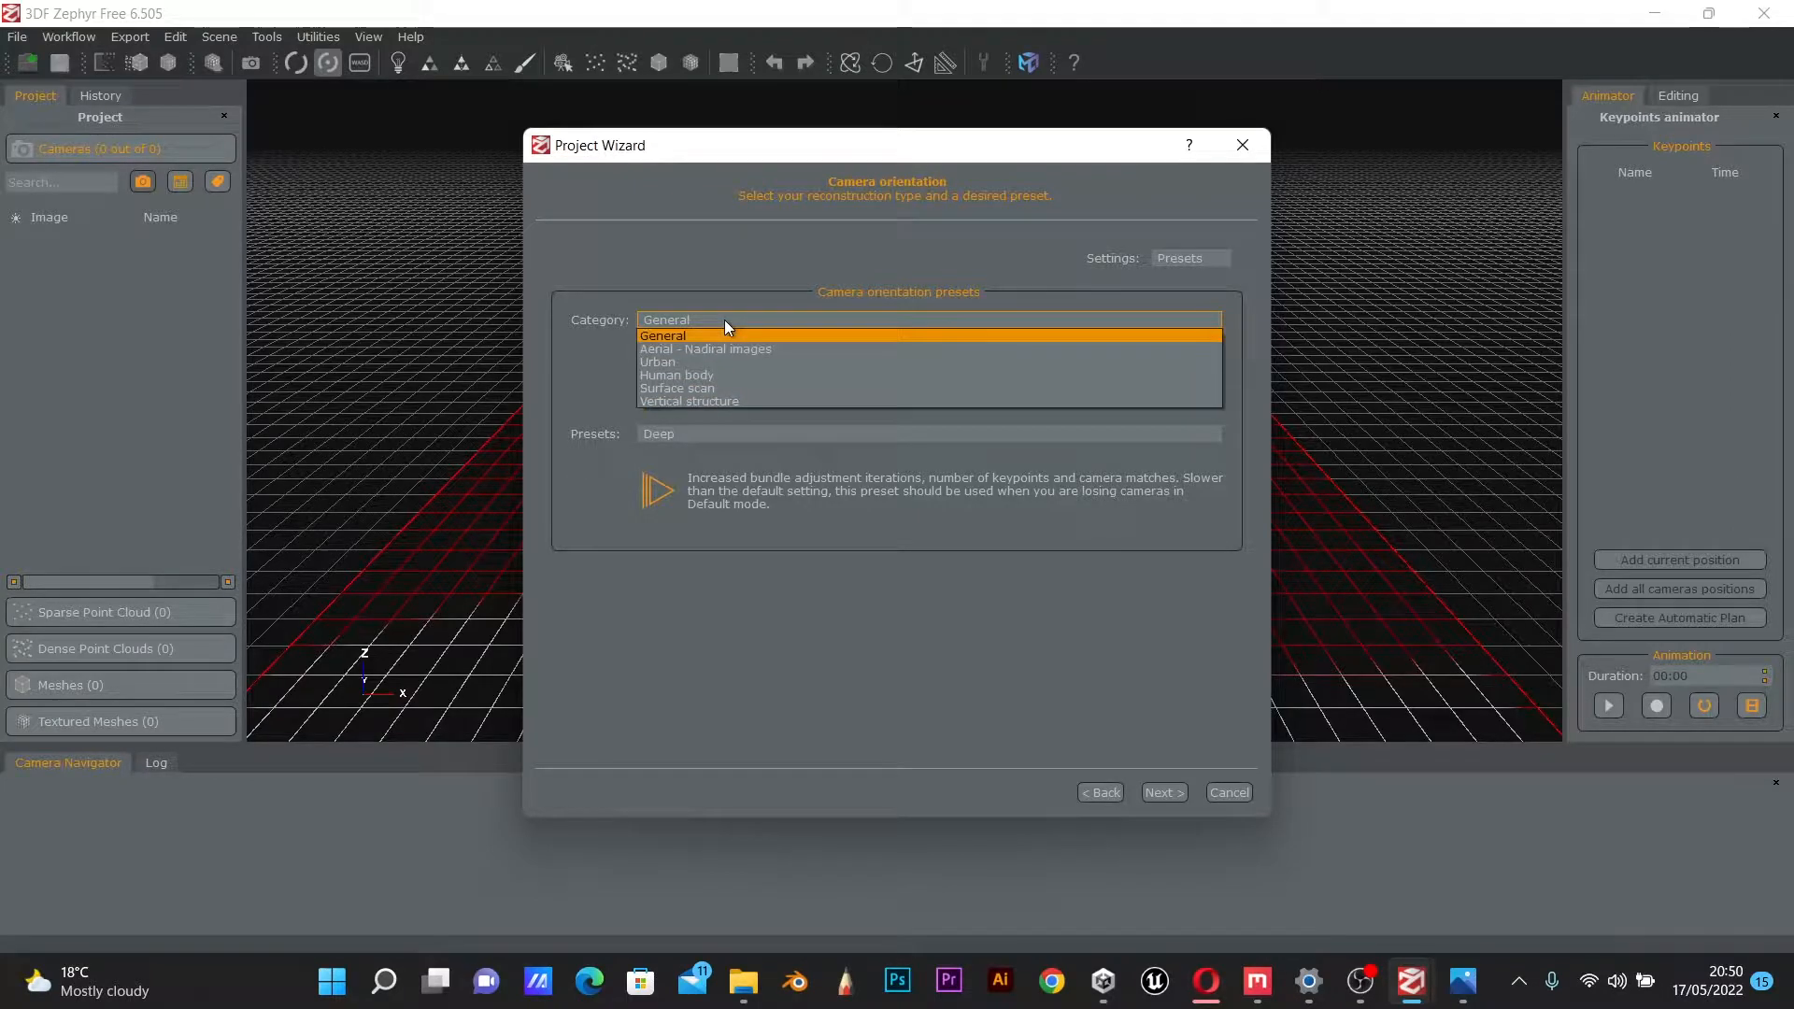
{"action": "left_click", "coordinate": [710, 386]}
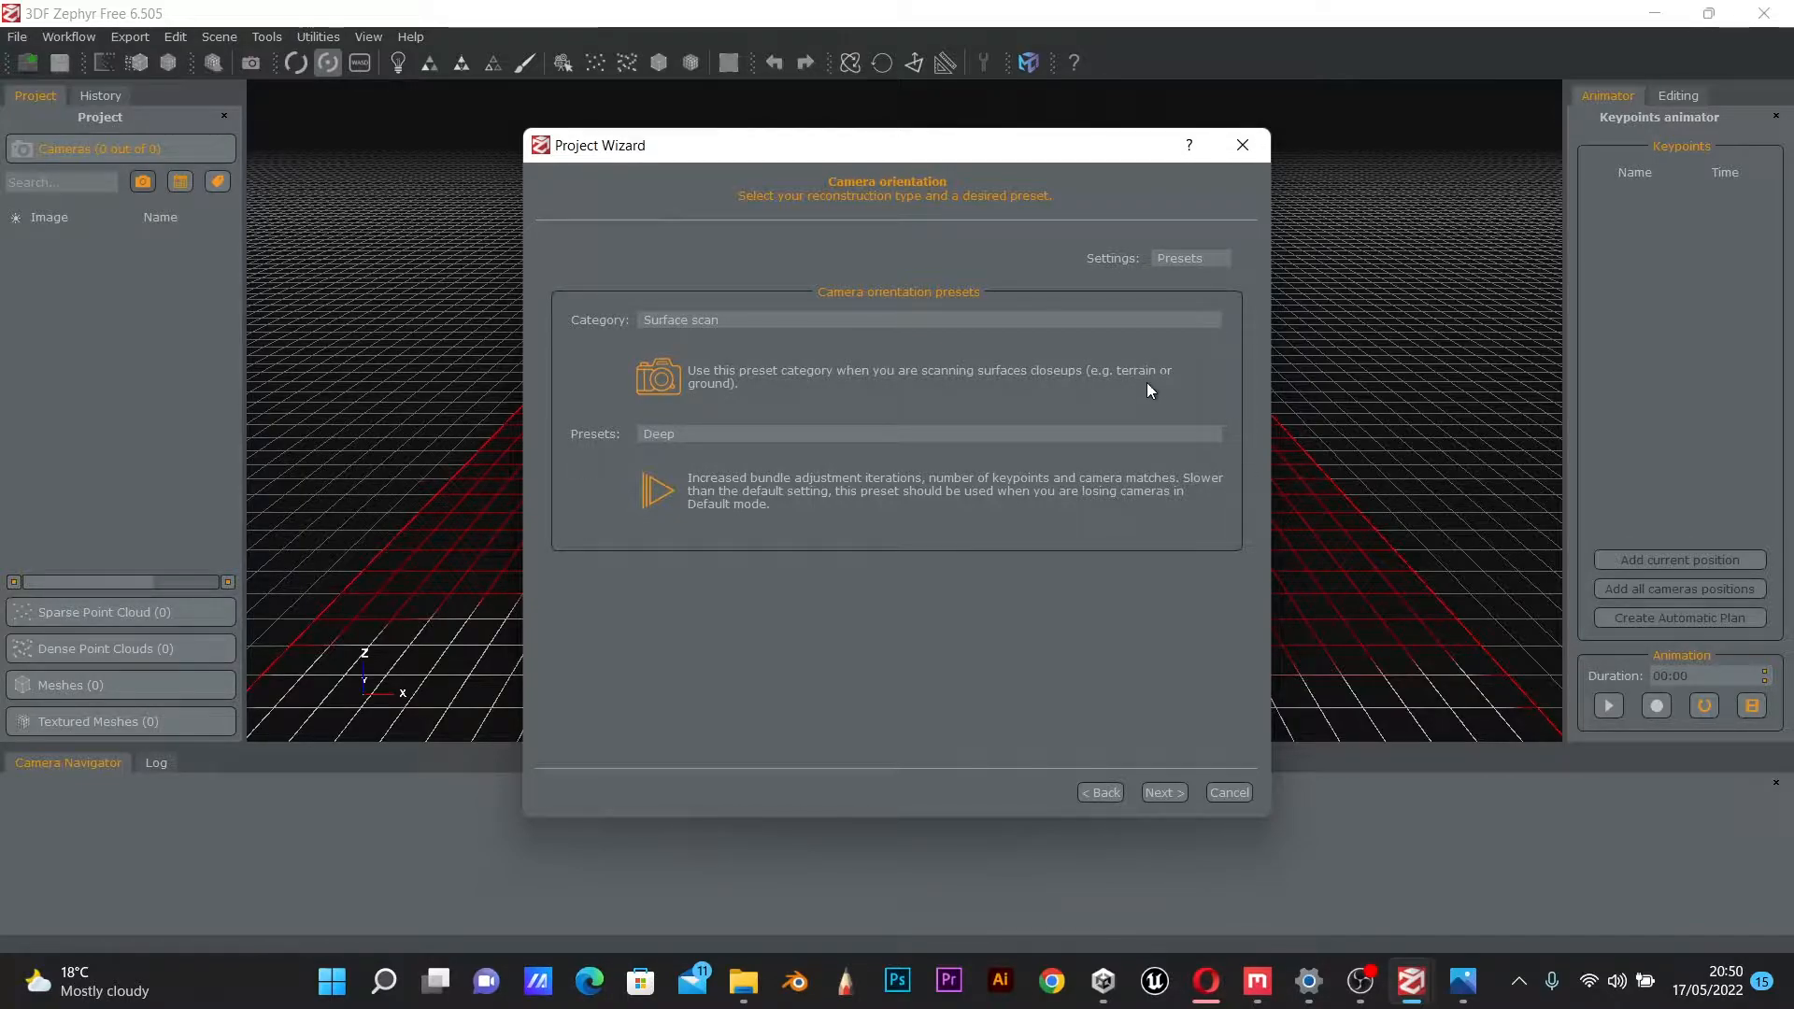
Set the camera orientation preset to Default and run the reconstruction of the project's photos.
{"action": "left_click", "coordinate": [757, 435]}
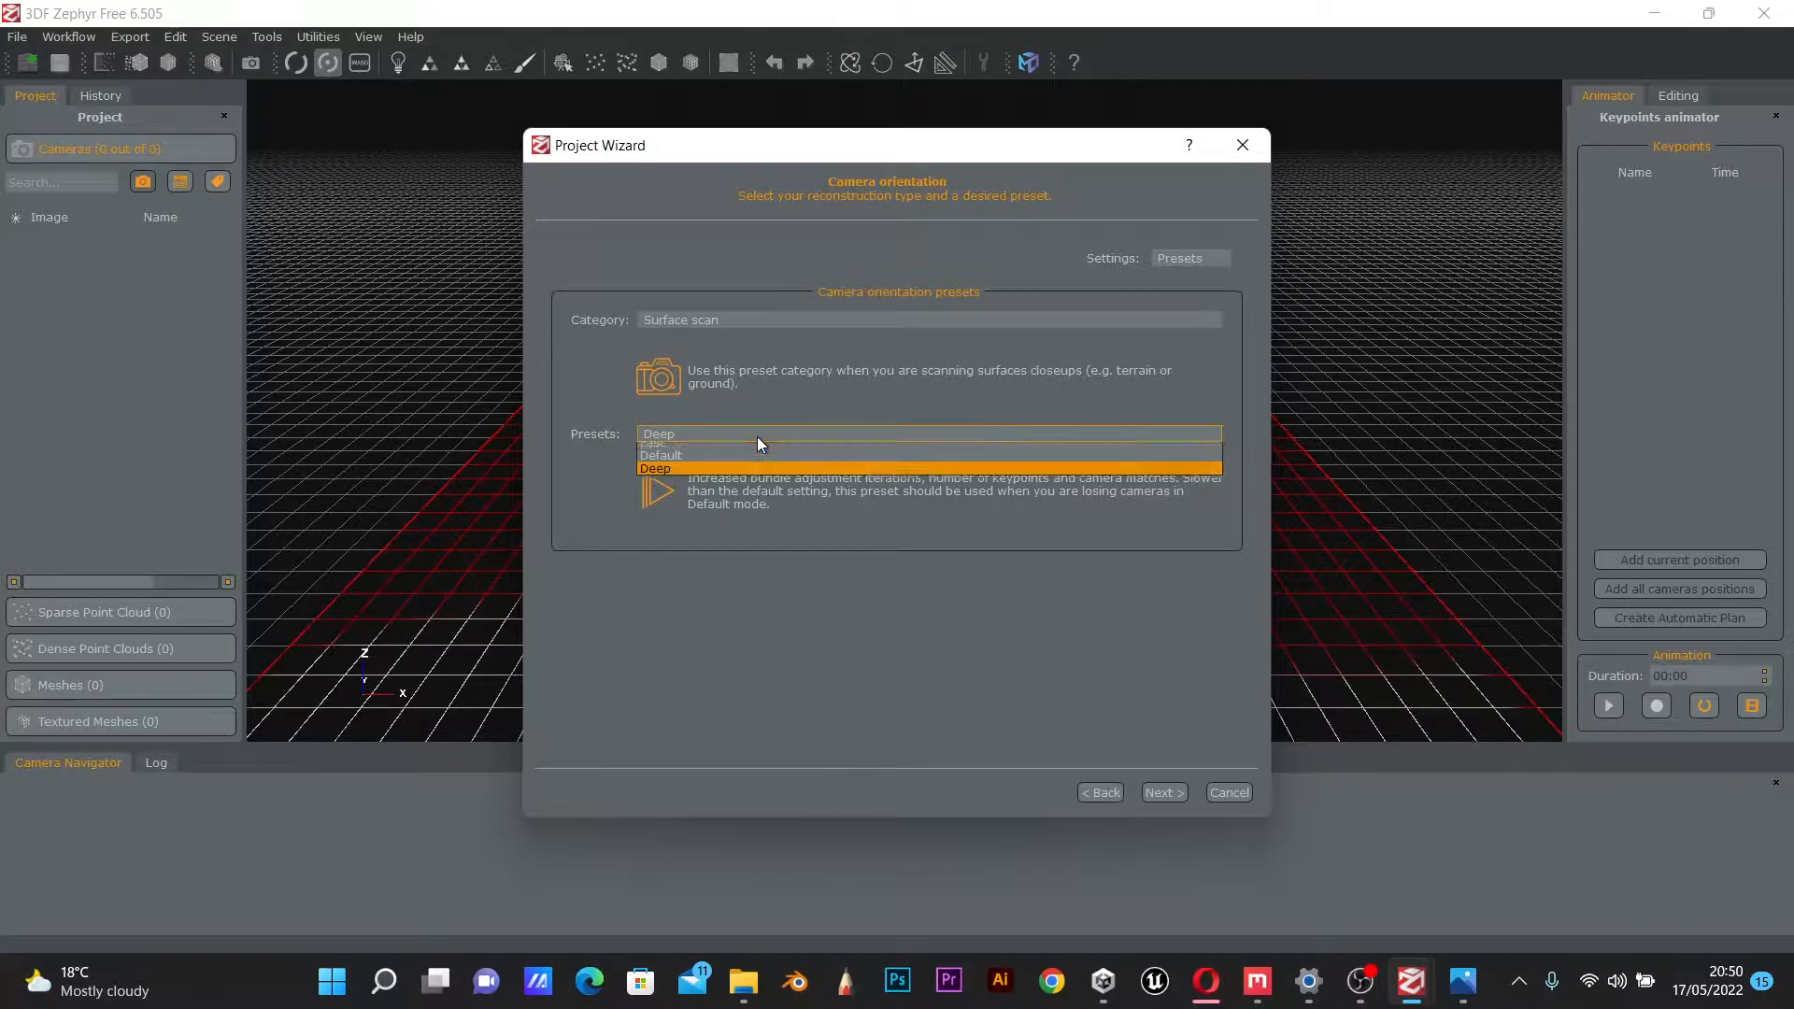
{"action": "left_click", "coordinate": [788, 463]}
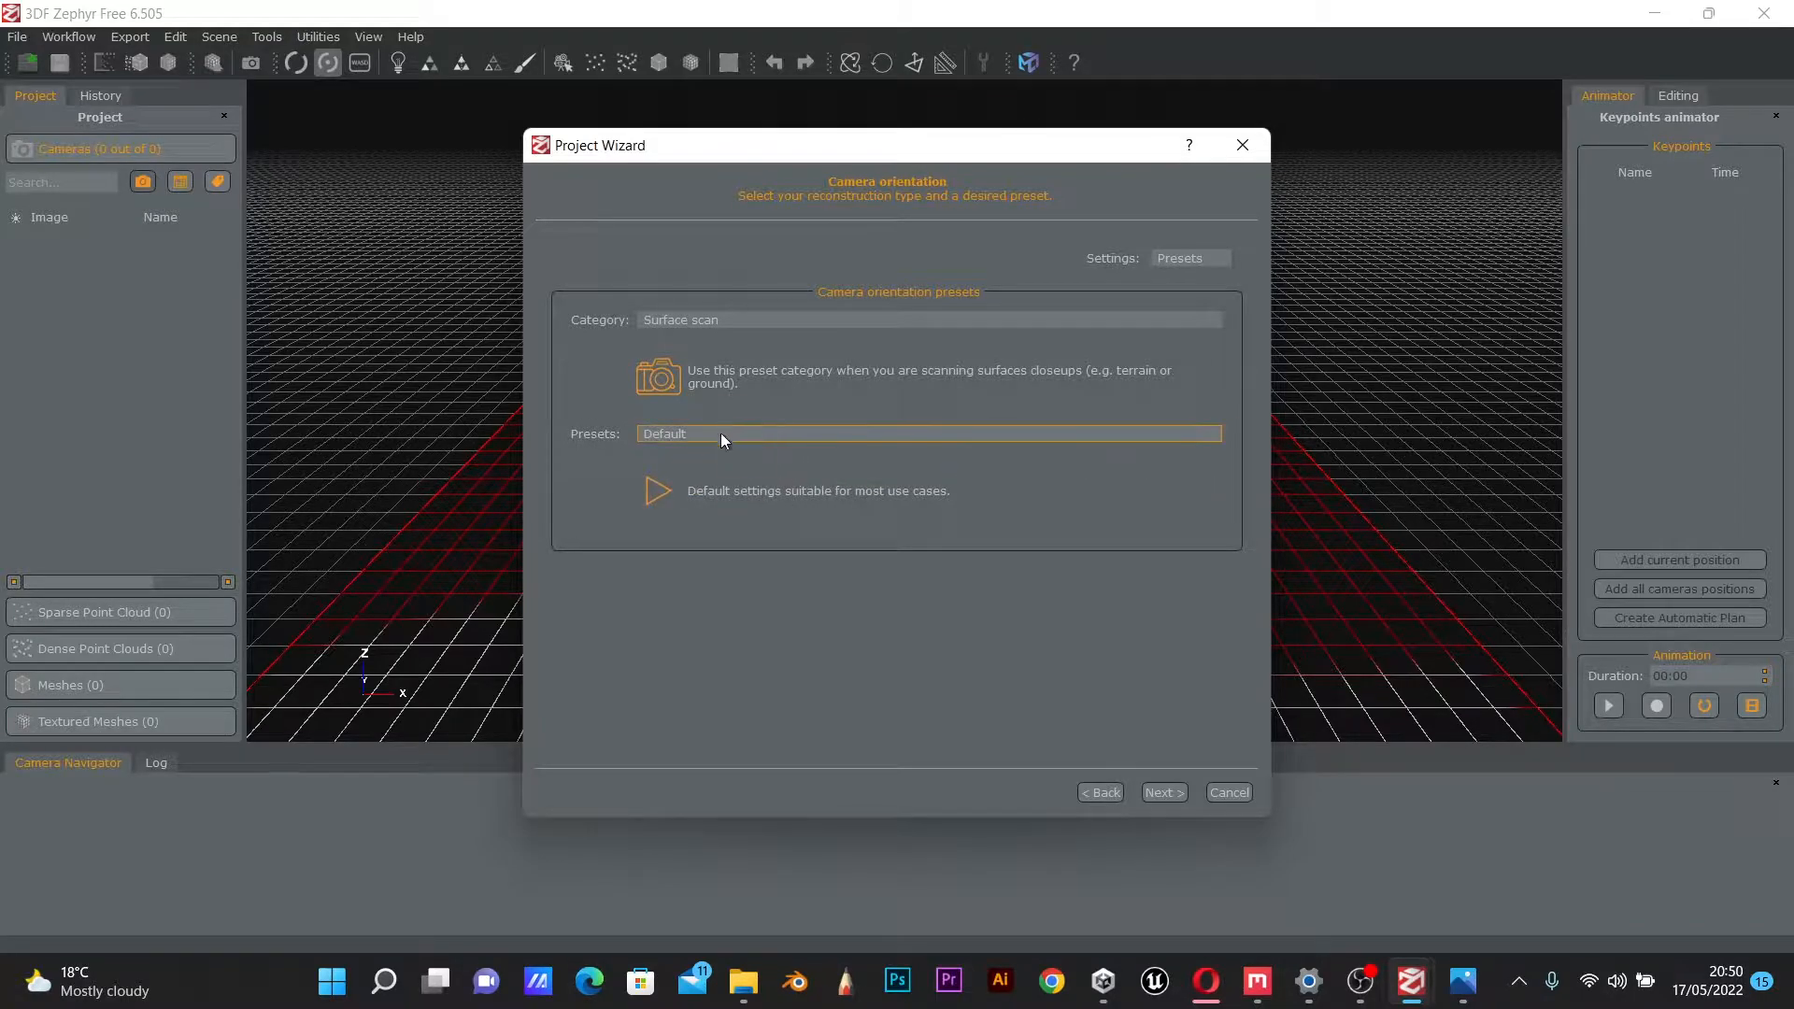
{"action": "left_click", "coordinate": [1166, 792]}
{"action": "left_click", "coordinate": [921, 251]}
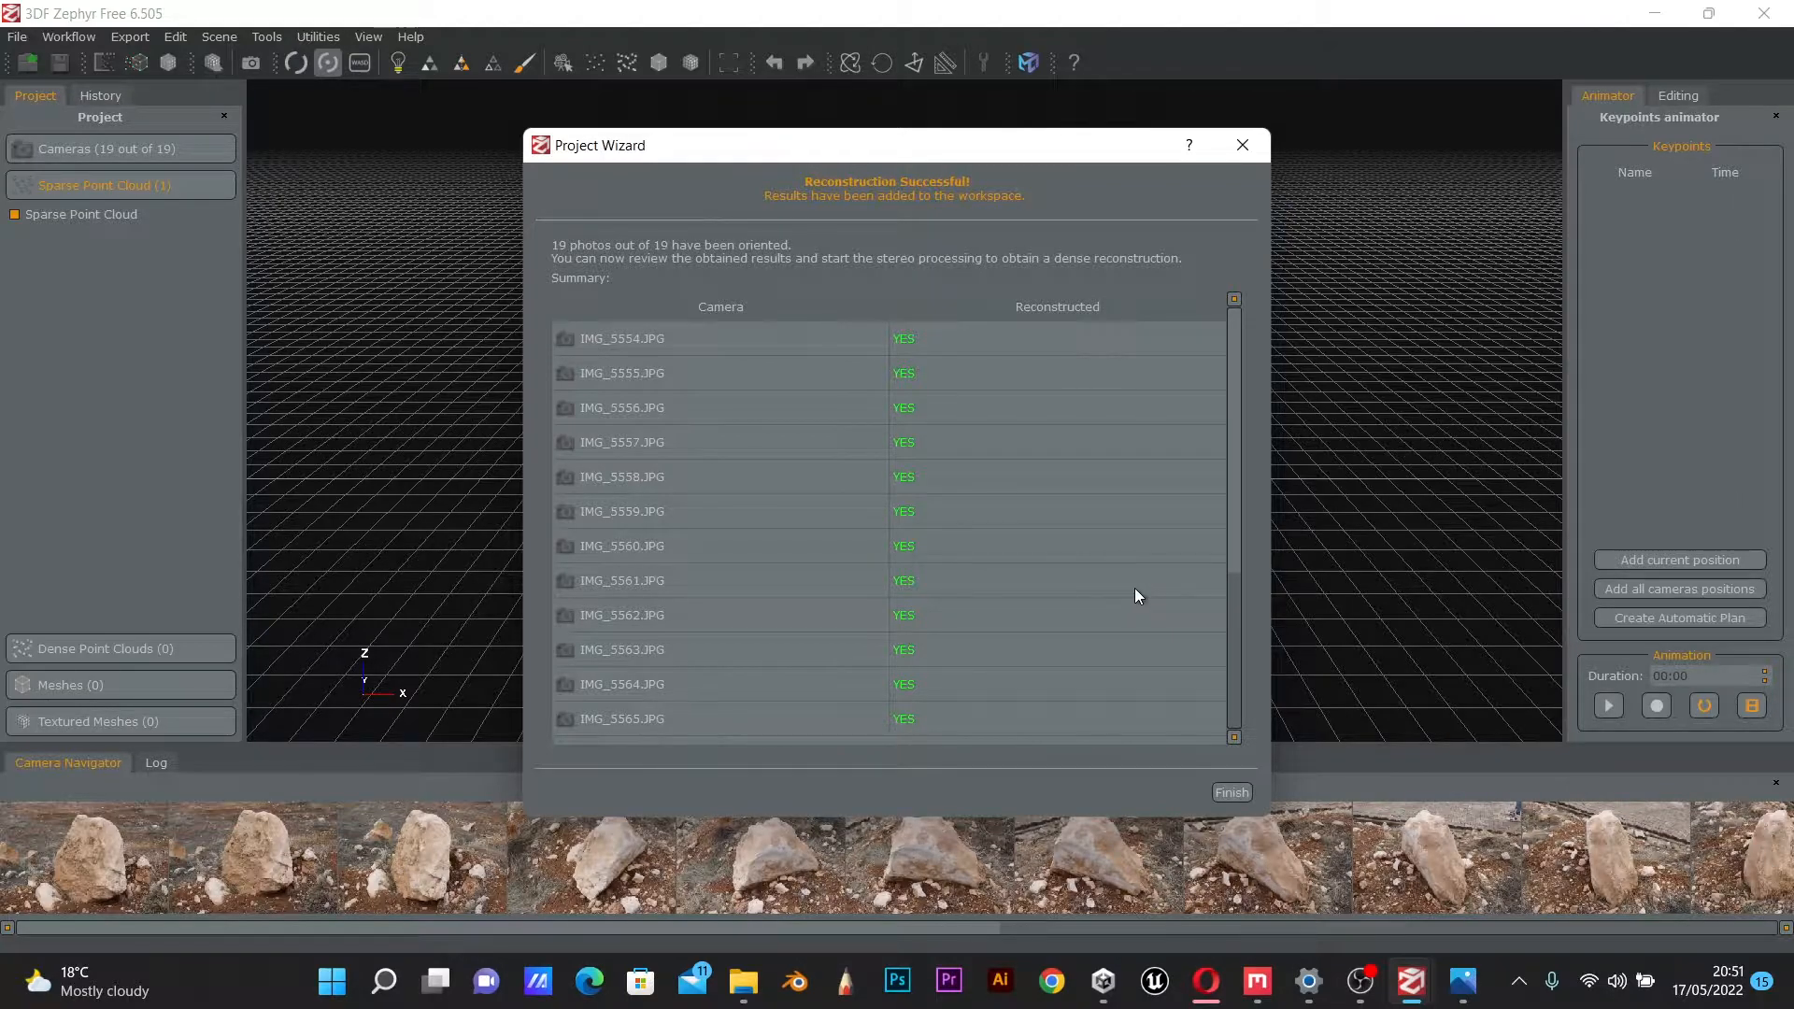
Review the reconstruction status of every photo in the summary and finish the Project Wizard.
{"action": "scroll", "coordinate": [1125, 542], "scroll_direction": "down", "scroll_amount": 1}
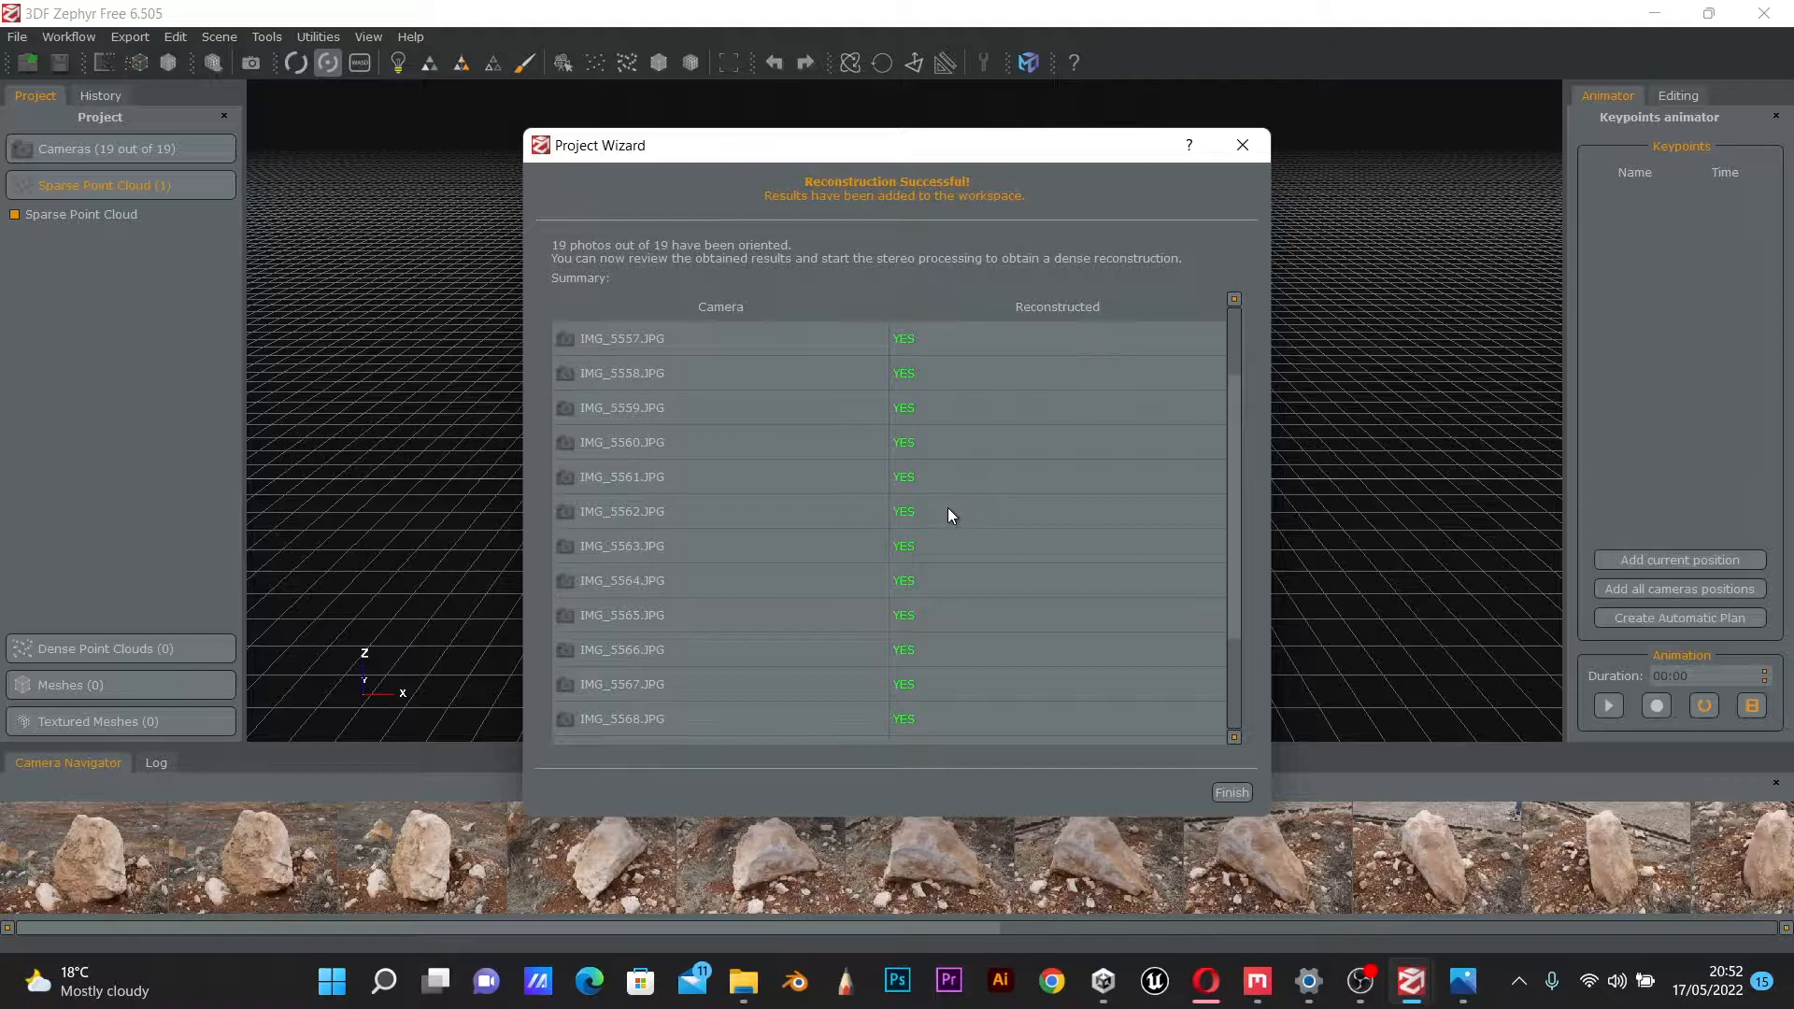
{"action": "scroll", "coordinate": [948, 509], "scroll_direction": "down", "scroll_amount": 1}
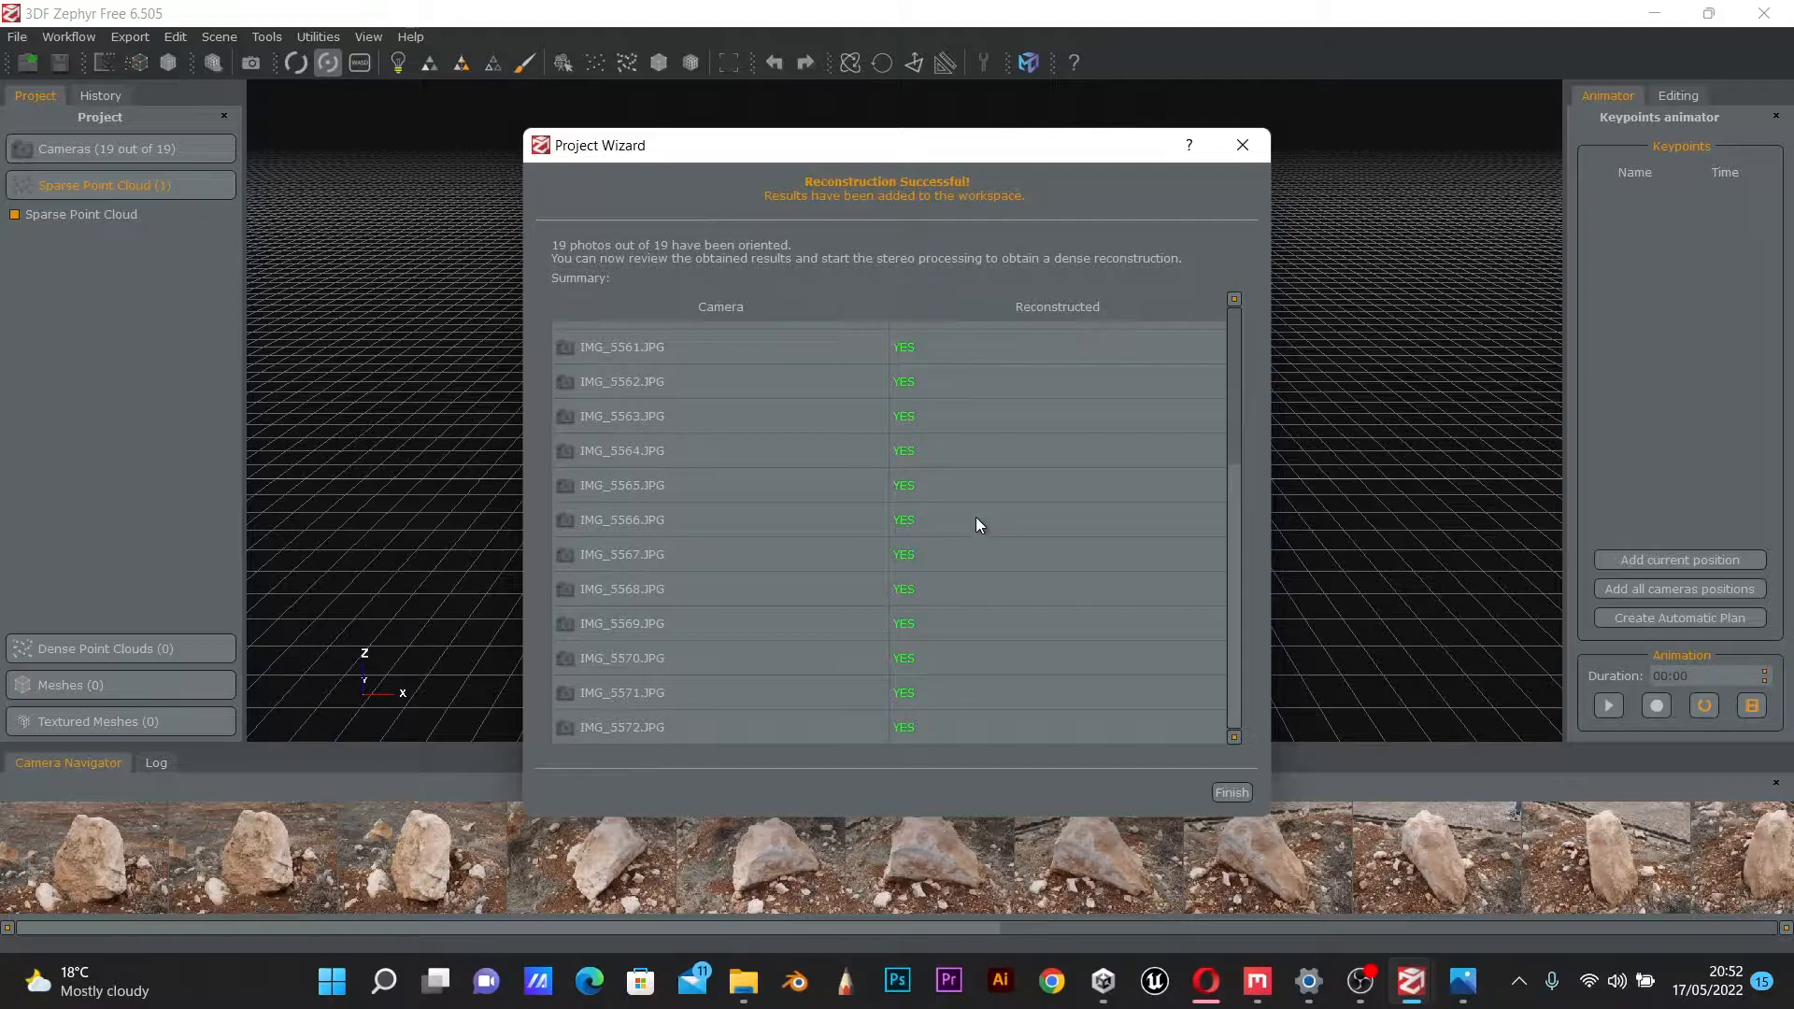
{"action": "scroll", "coordinate": [983, 546], "scroll_direction": "up", "scroll_amount": 3}
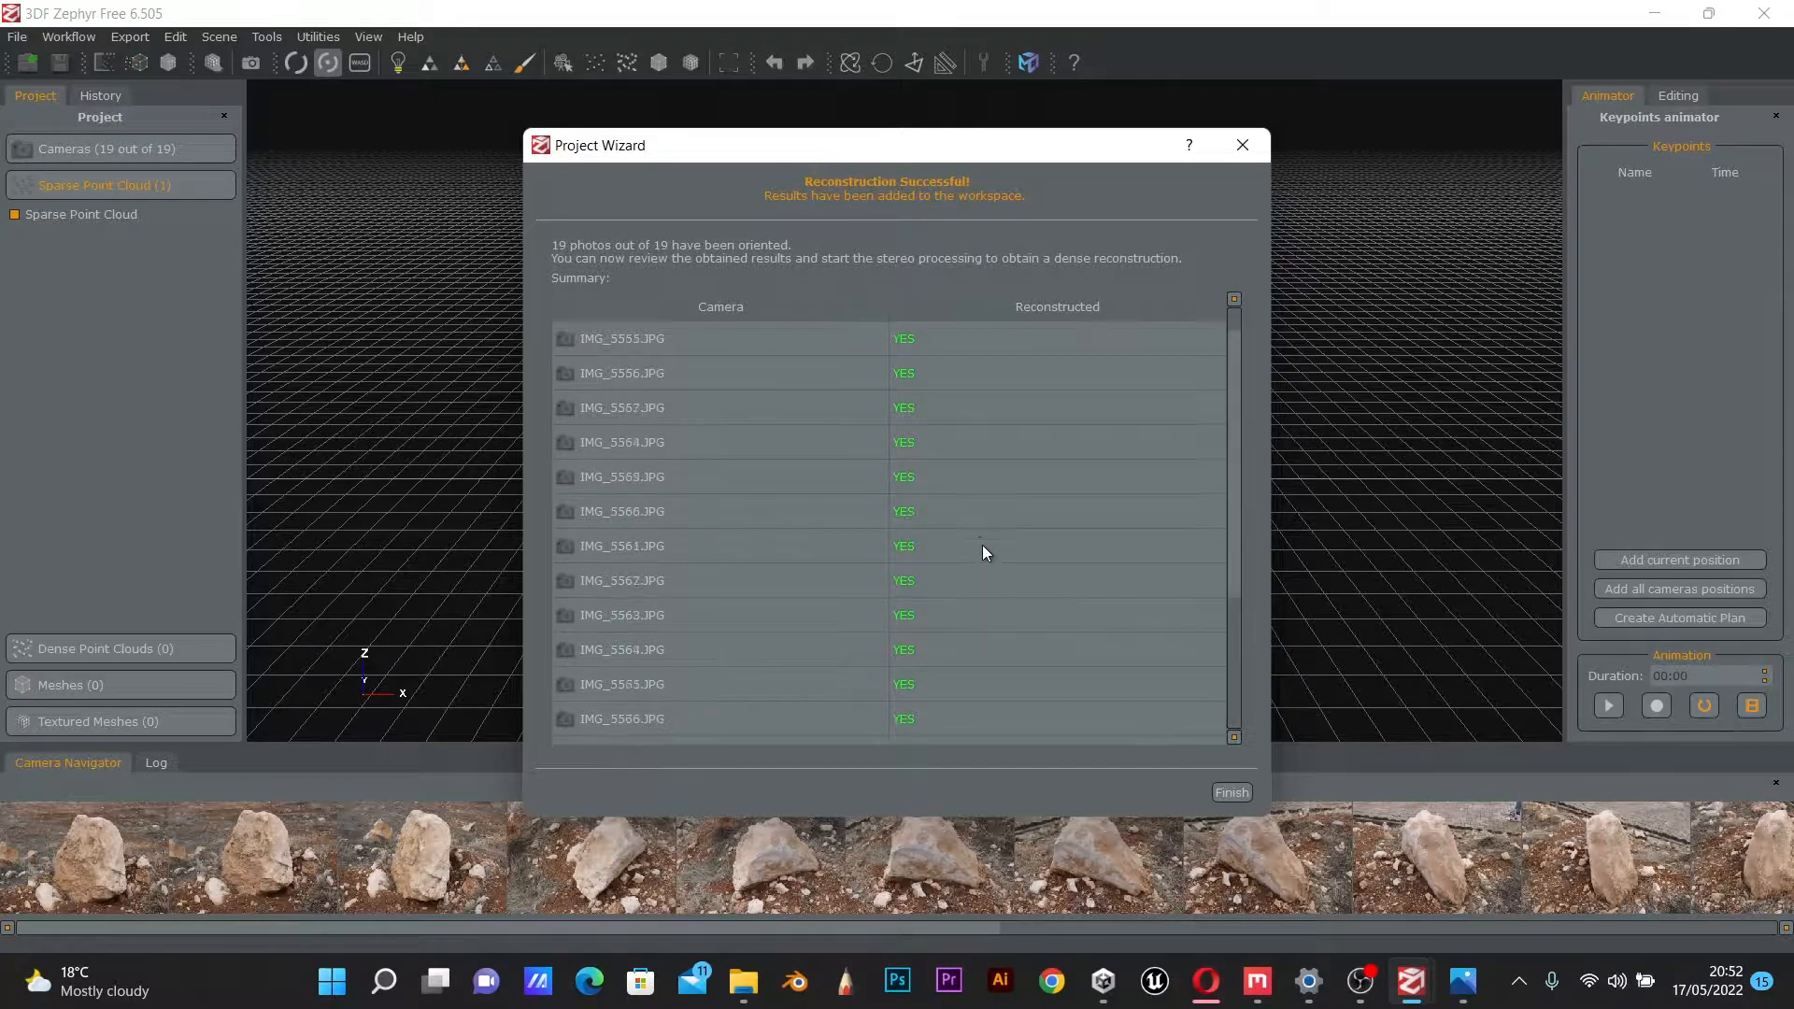
{"action": "scroll", "coordinate": [925, 474], "scroll_direction": "down", "scroll_amount": 3}
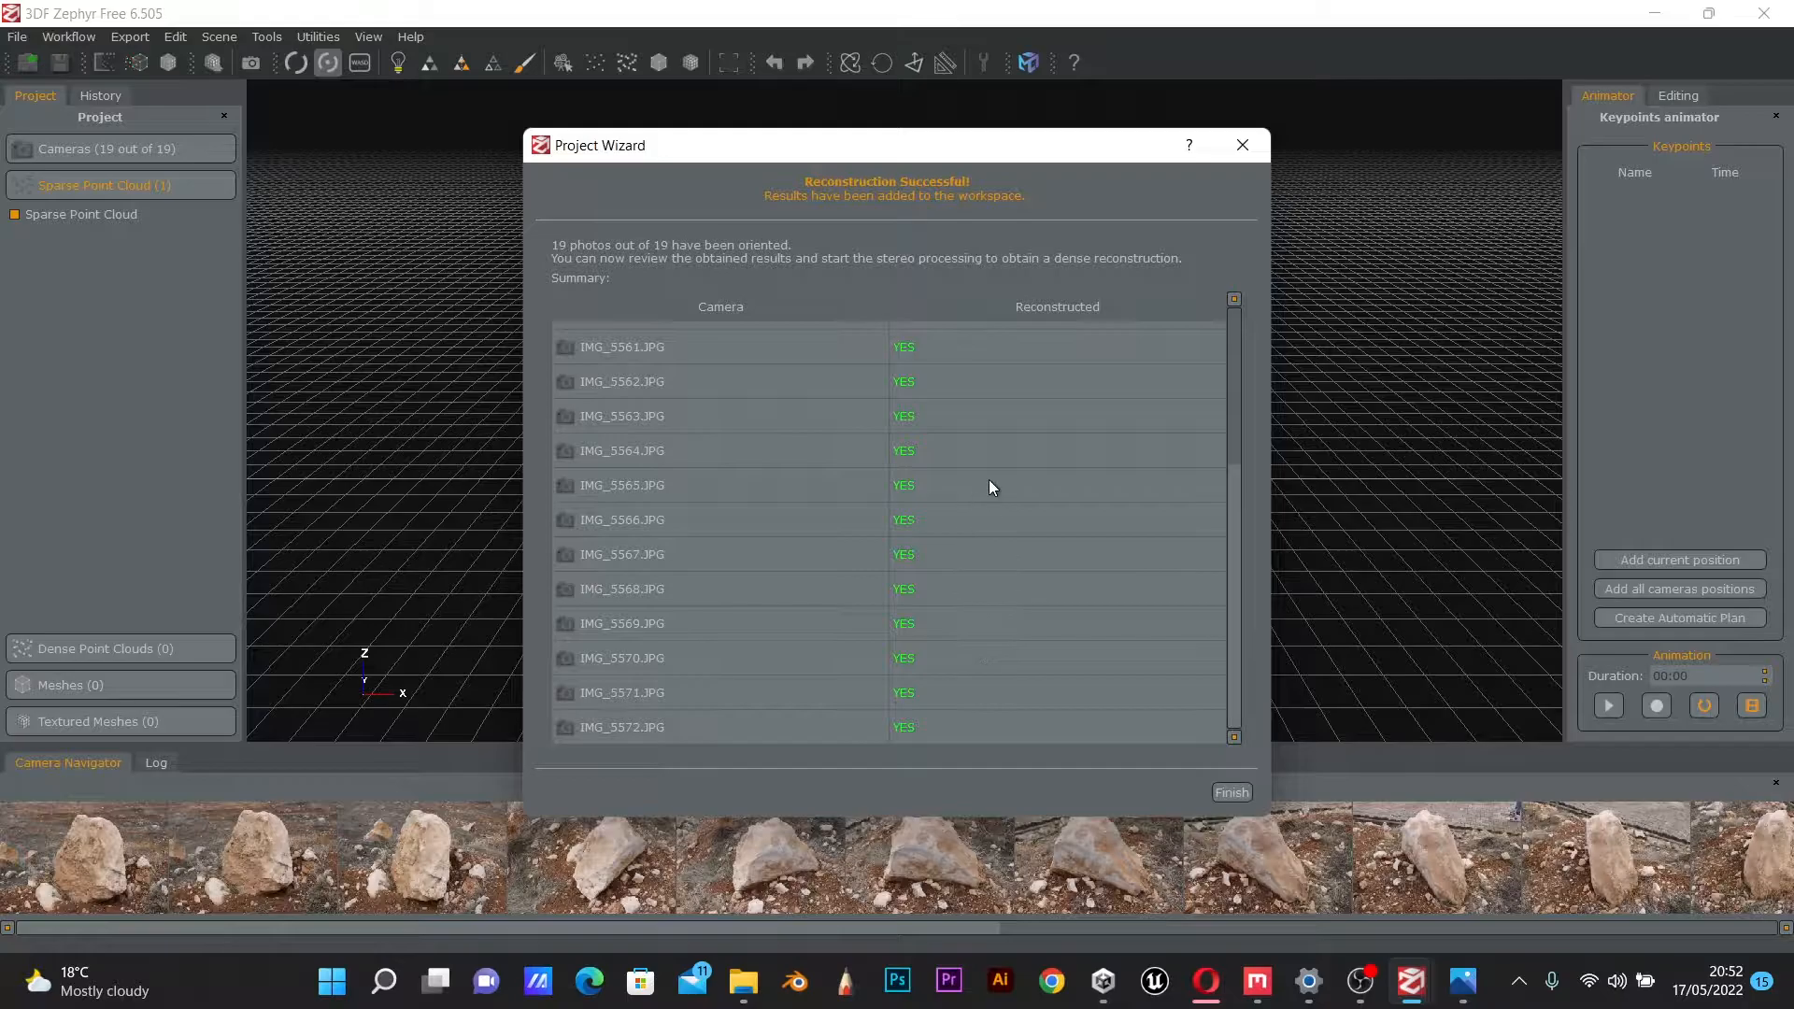
{"action": "left_click", "coordinate": [1234, 793]}
Examine the rock's sparse point cloud from several angles and from individual camera positions, including IMG_5561 and IMG_5562.
{"action": "left_click_drag", "start_coordinate": [942, 567], "coordinate": [994, 508]}
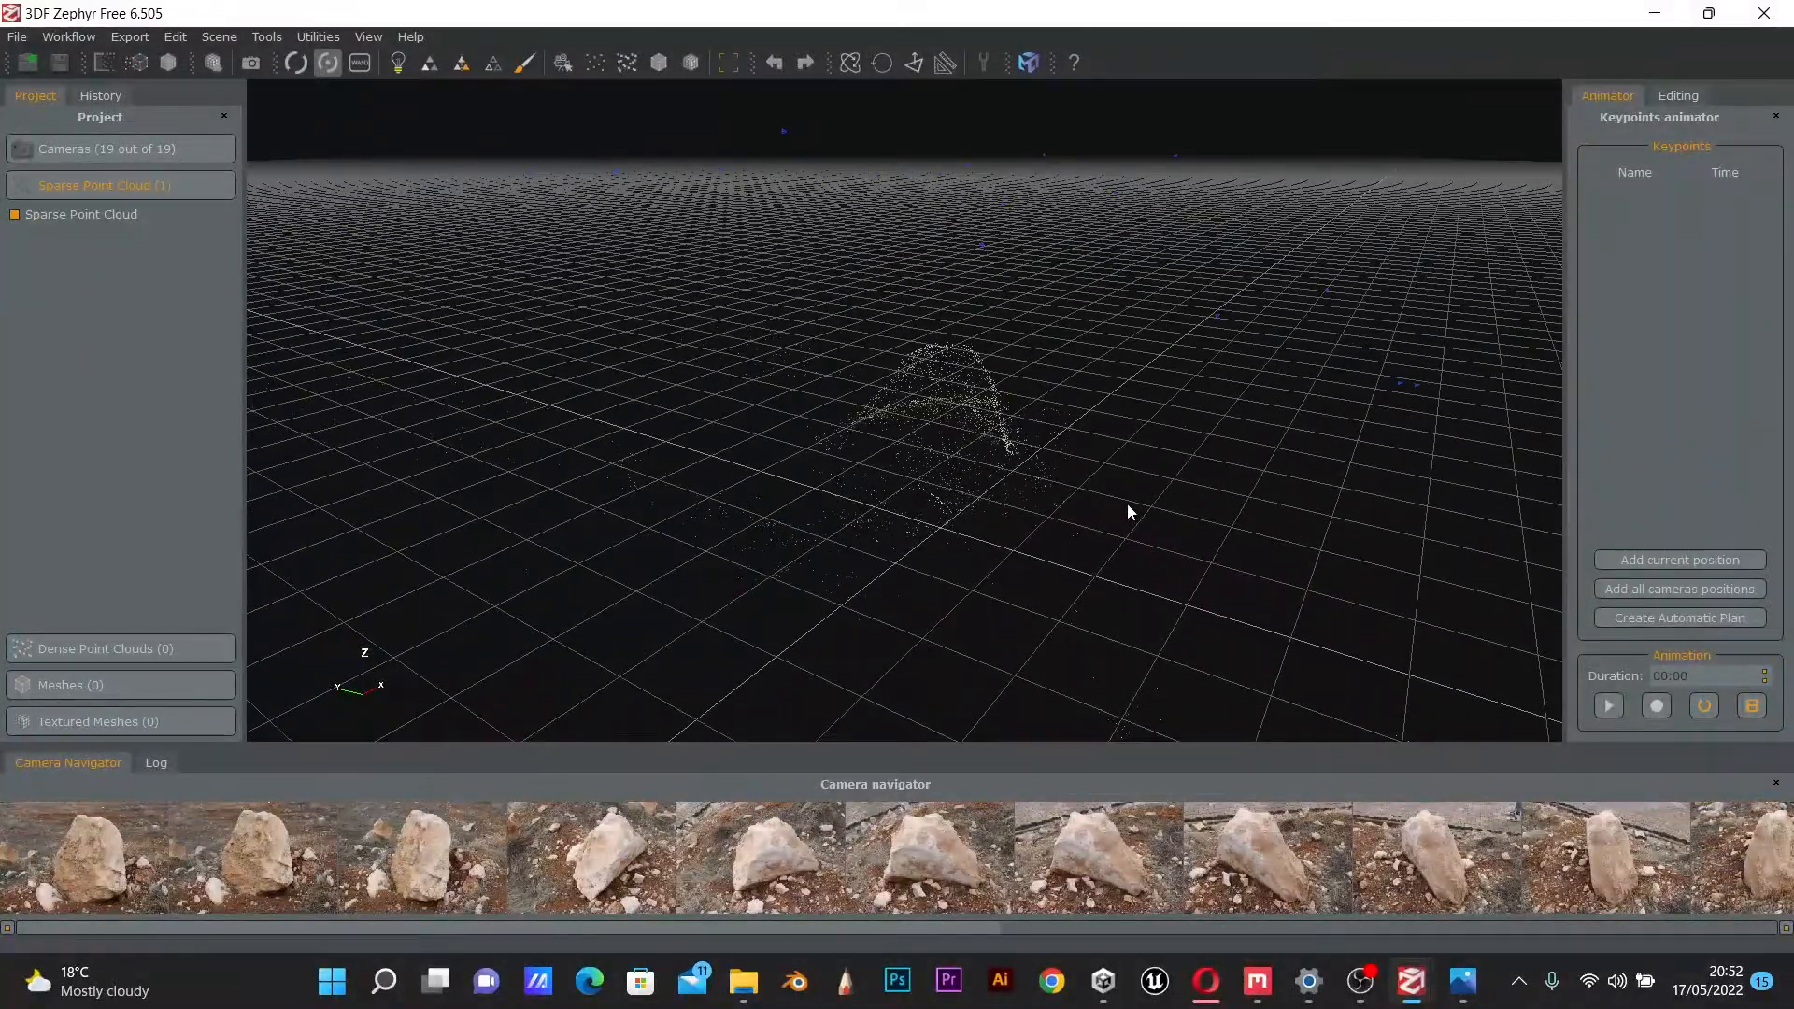
{"action": "scroll", "coordinate": [1089, 501], "scroll_direction": "up", "scroll_amount": 4}
{"action": "left_click_drag", "start_coordinate": [1098, 504], "coordinate": [895, 391]}
{"action": "left_click_drag", "start_coordinate": [1081, 452], "coordinate": [916, 516]}
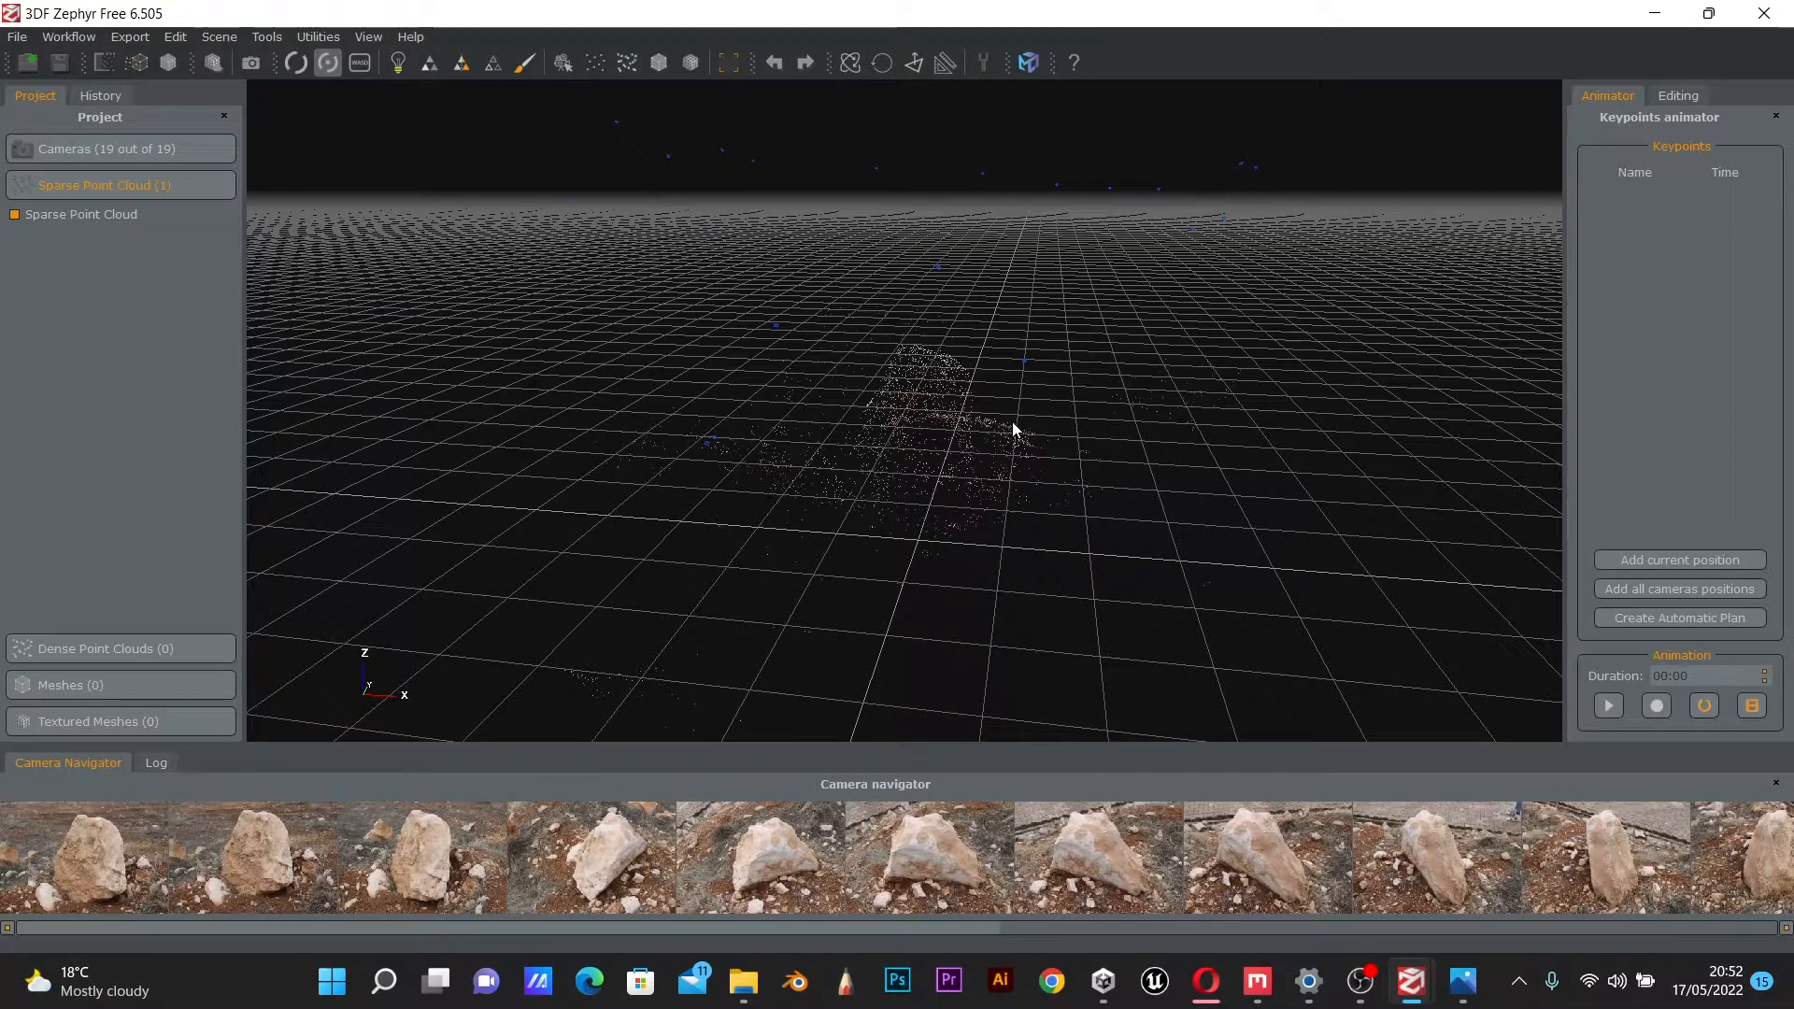
{"action": "left_click", "coordinate": [1262, 846]}
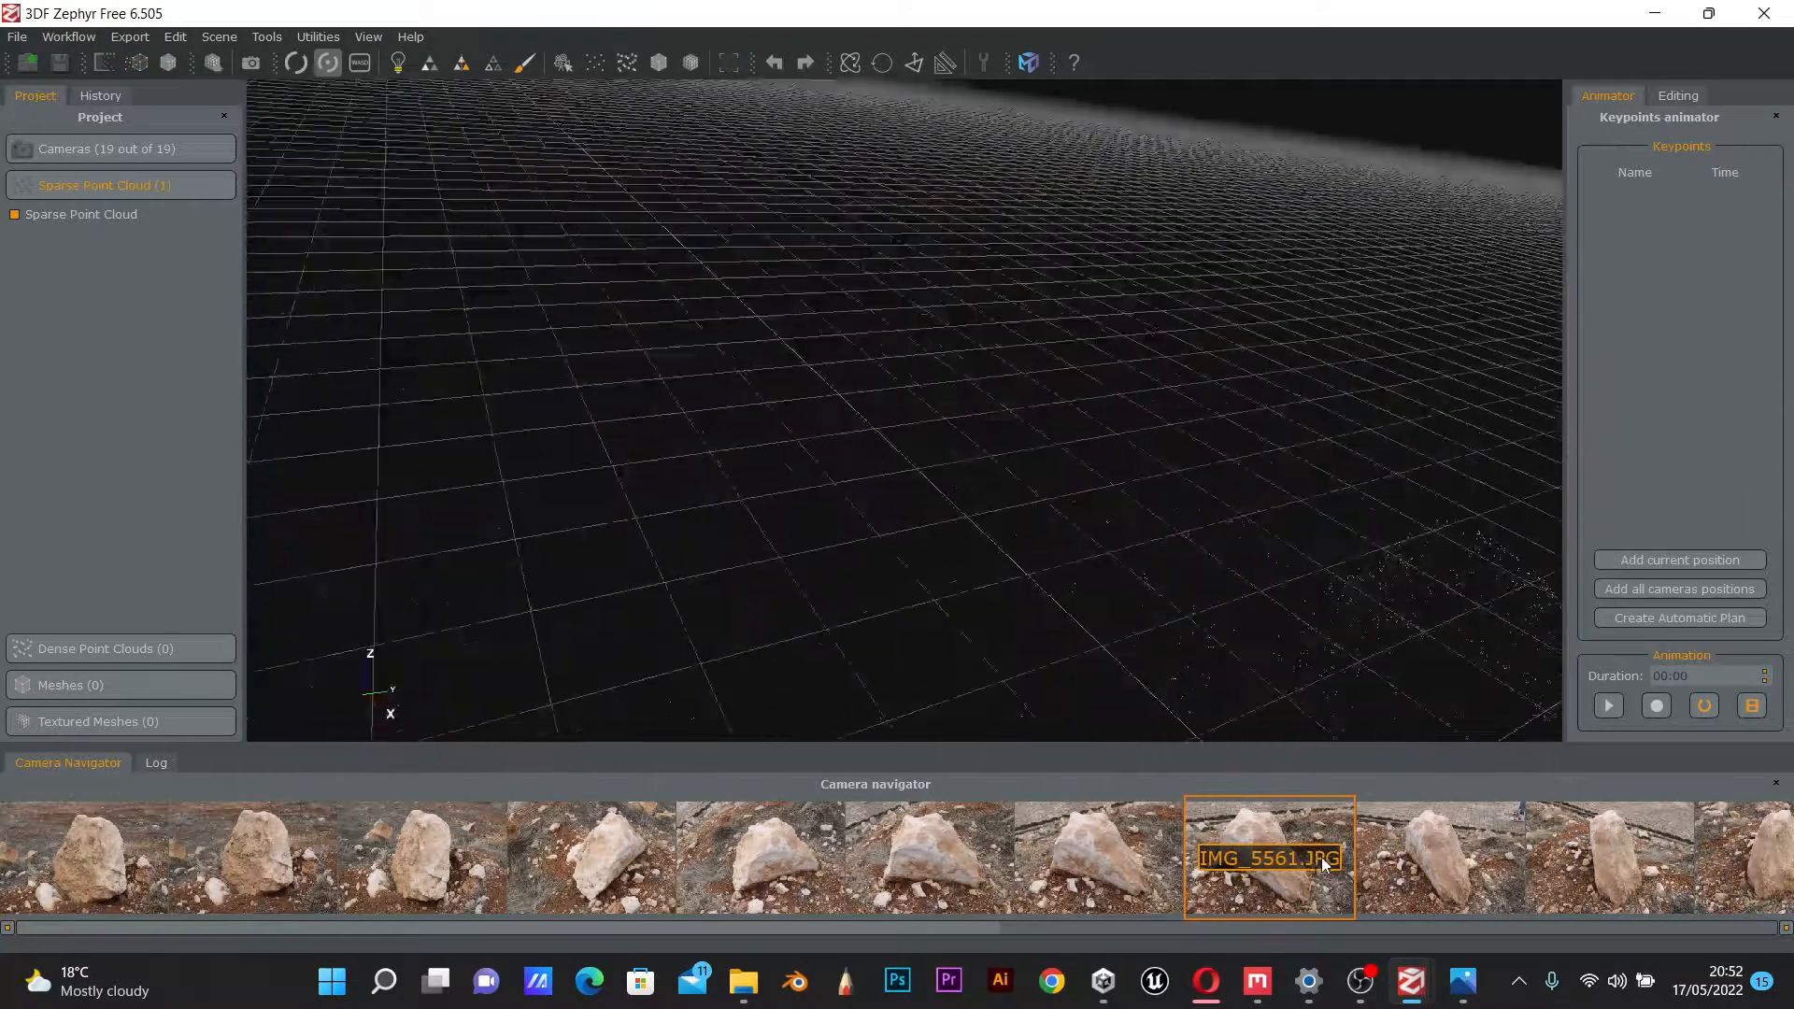
{"action": "left_click", "coordinate": [594, 841]}
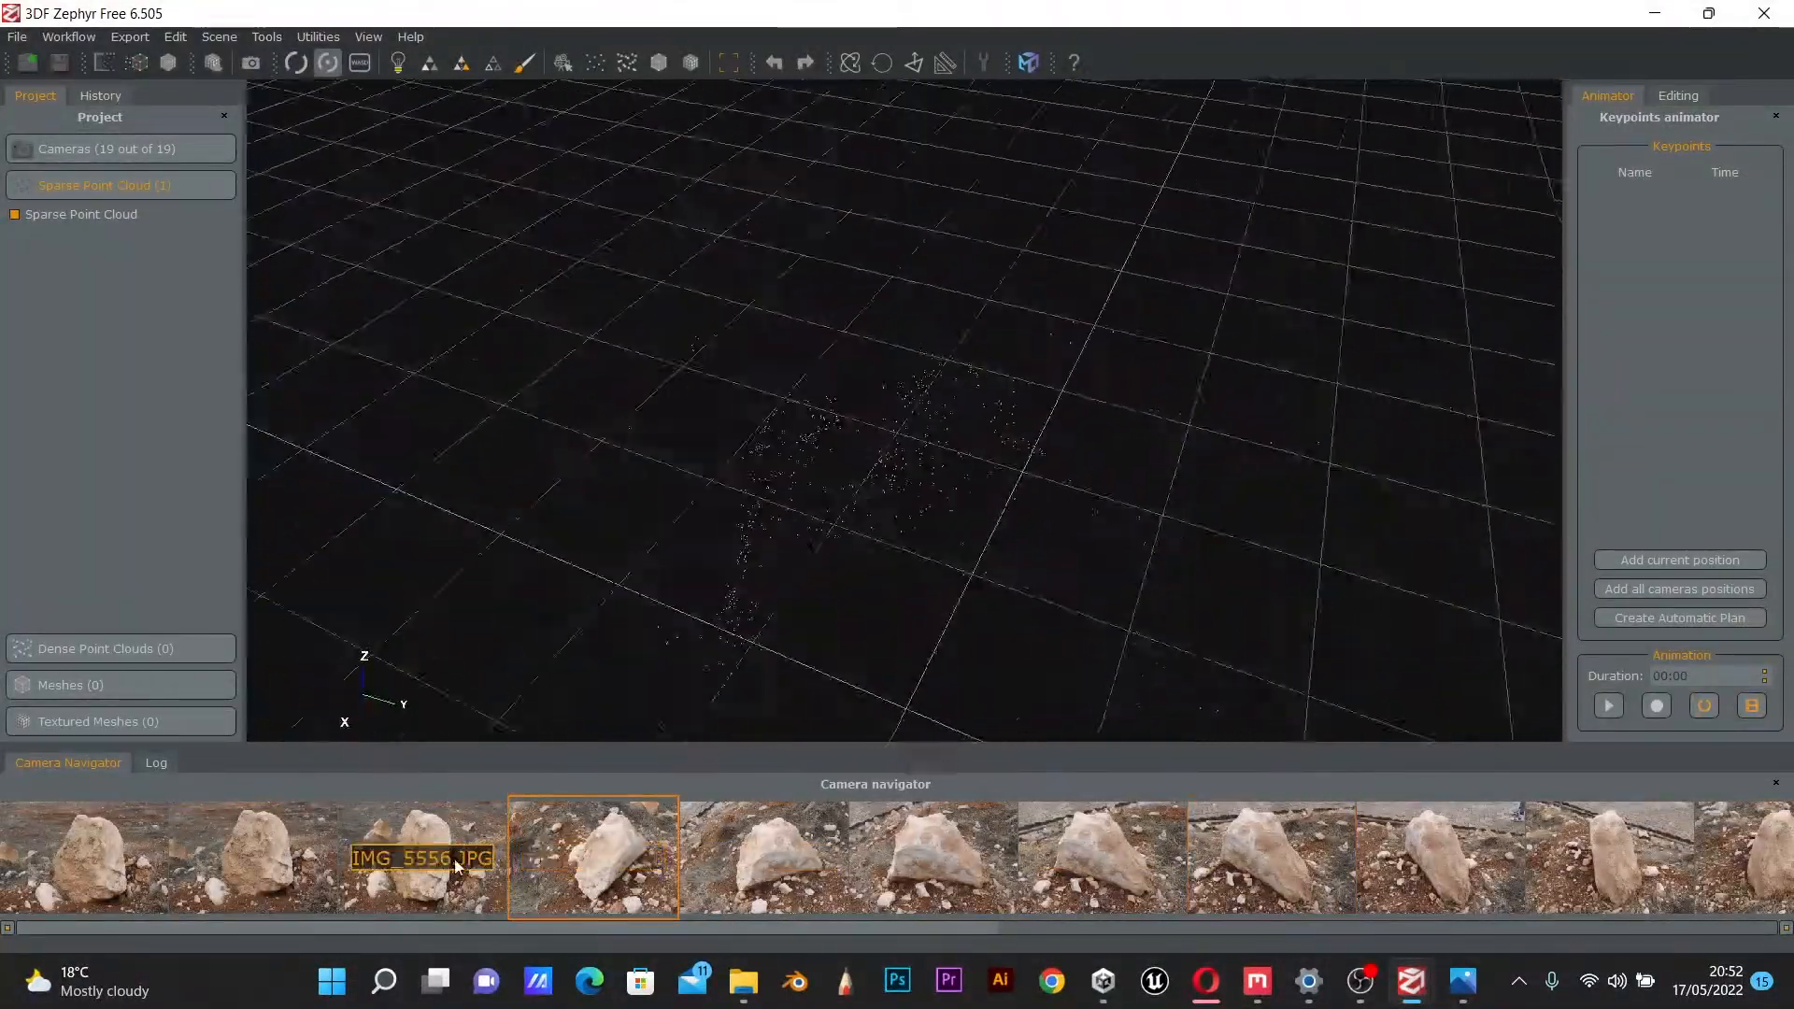
{"action": "left_click", "coordinate": [280, 873]}
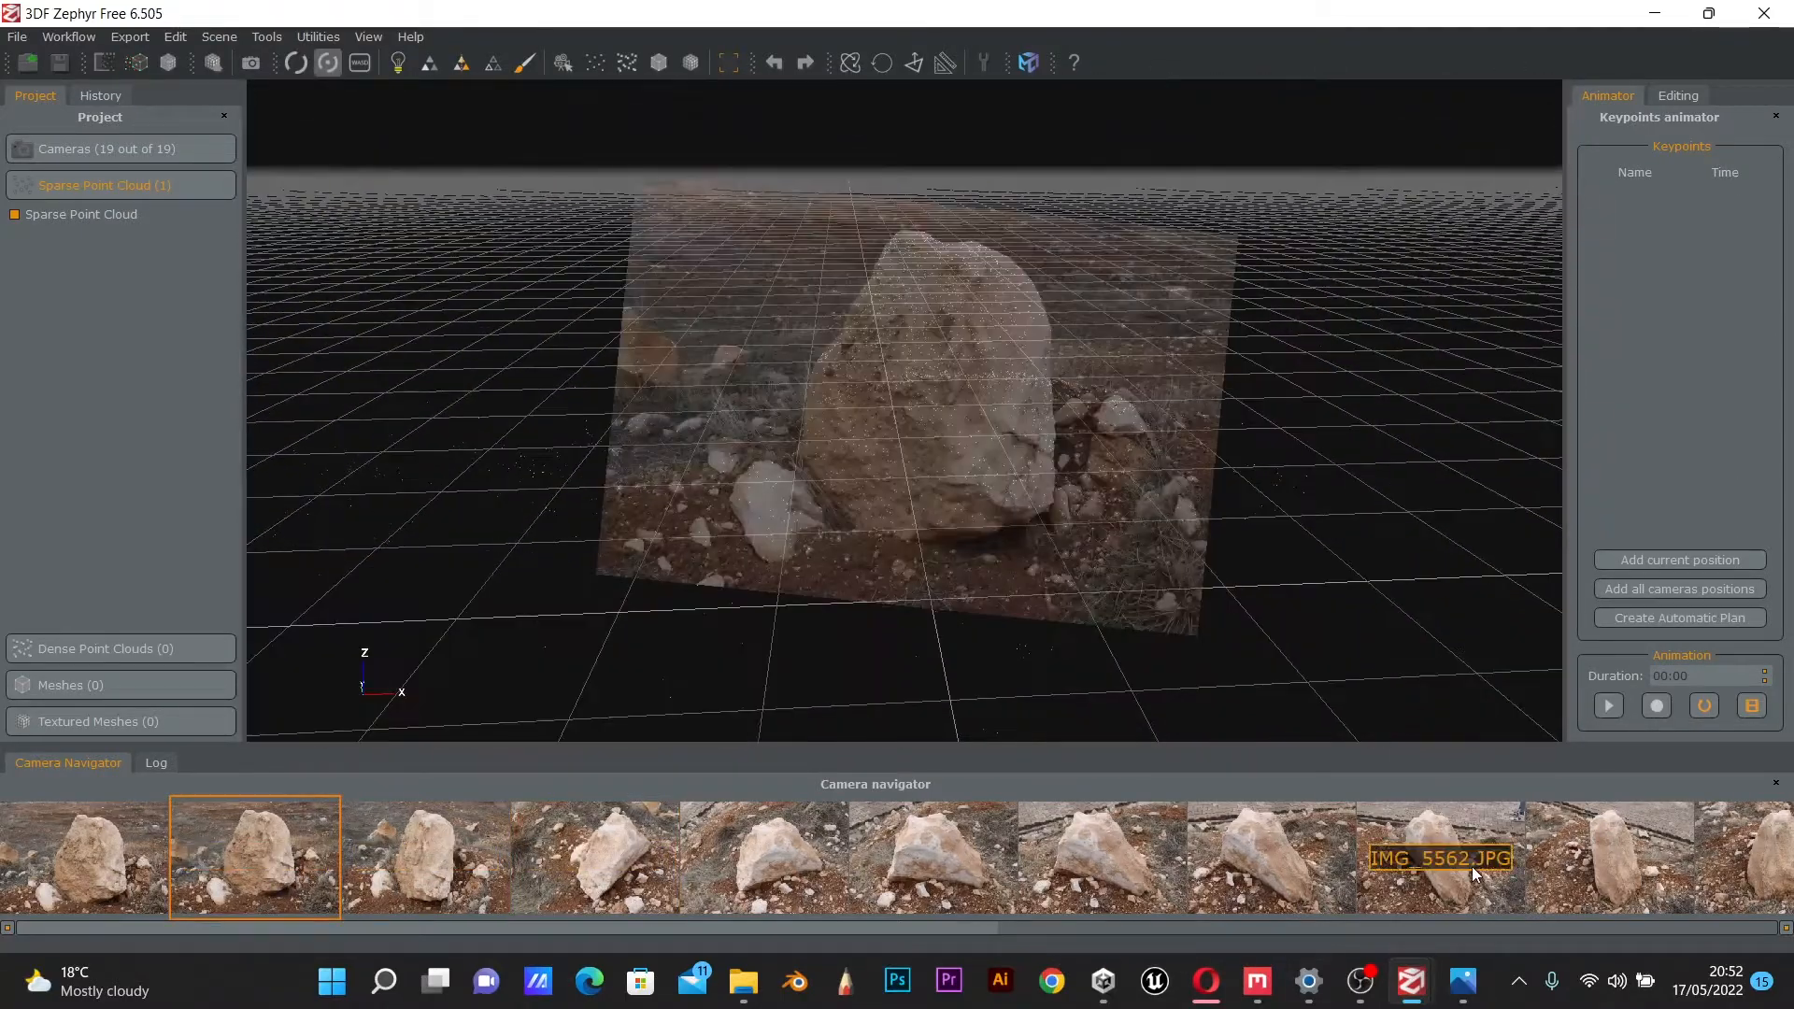
{"action": "left_click", "coordinate": [1472, 867]}
{"action": "left_click", "coordinate": [977, 492]}
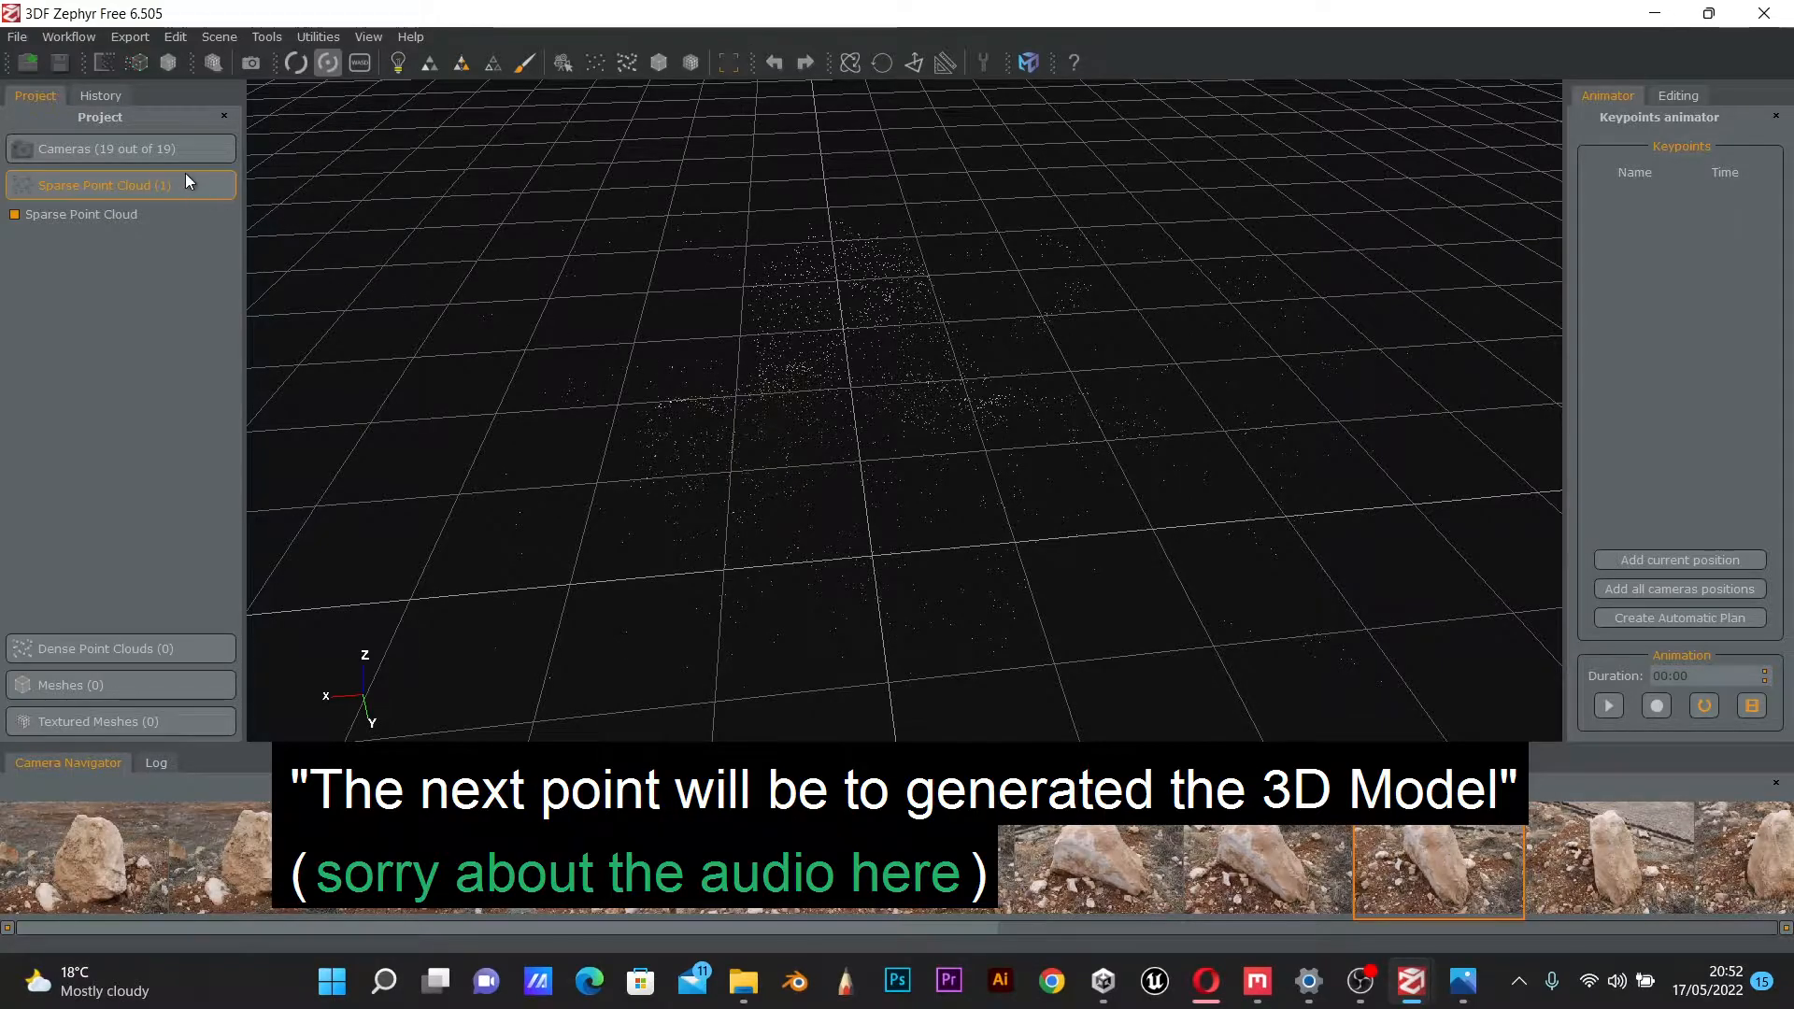
Start 3D model generation with all cameras and set the dense point cloud to Surface scan with the High details preset.
{"action": "left_click", "coordinate": [69, 37]}
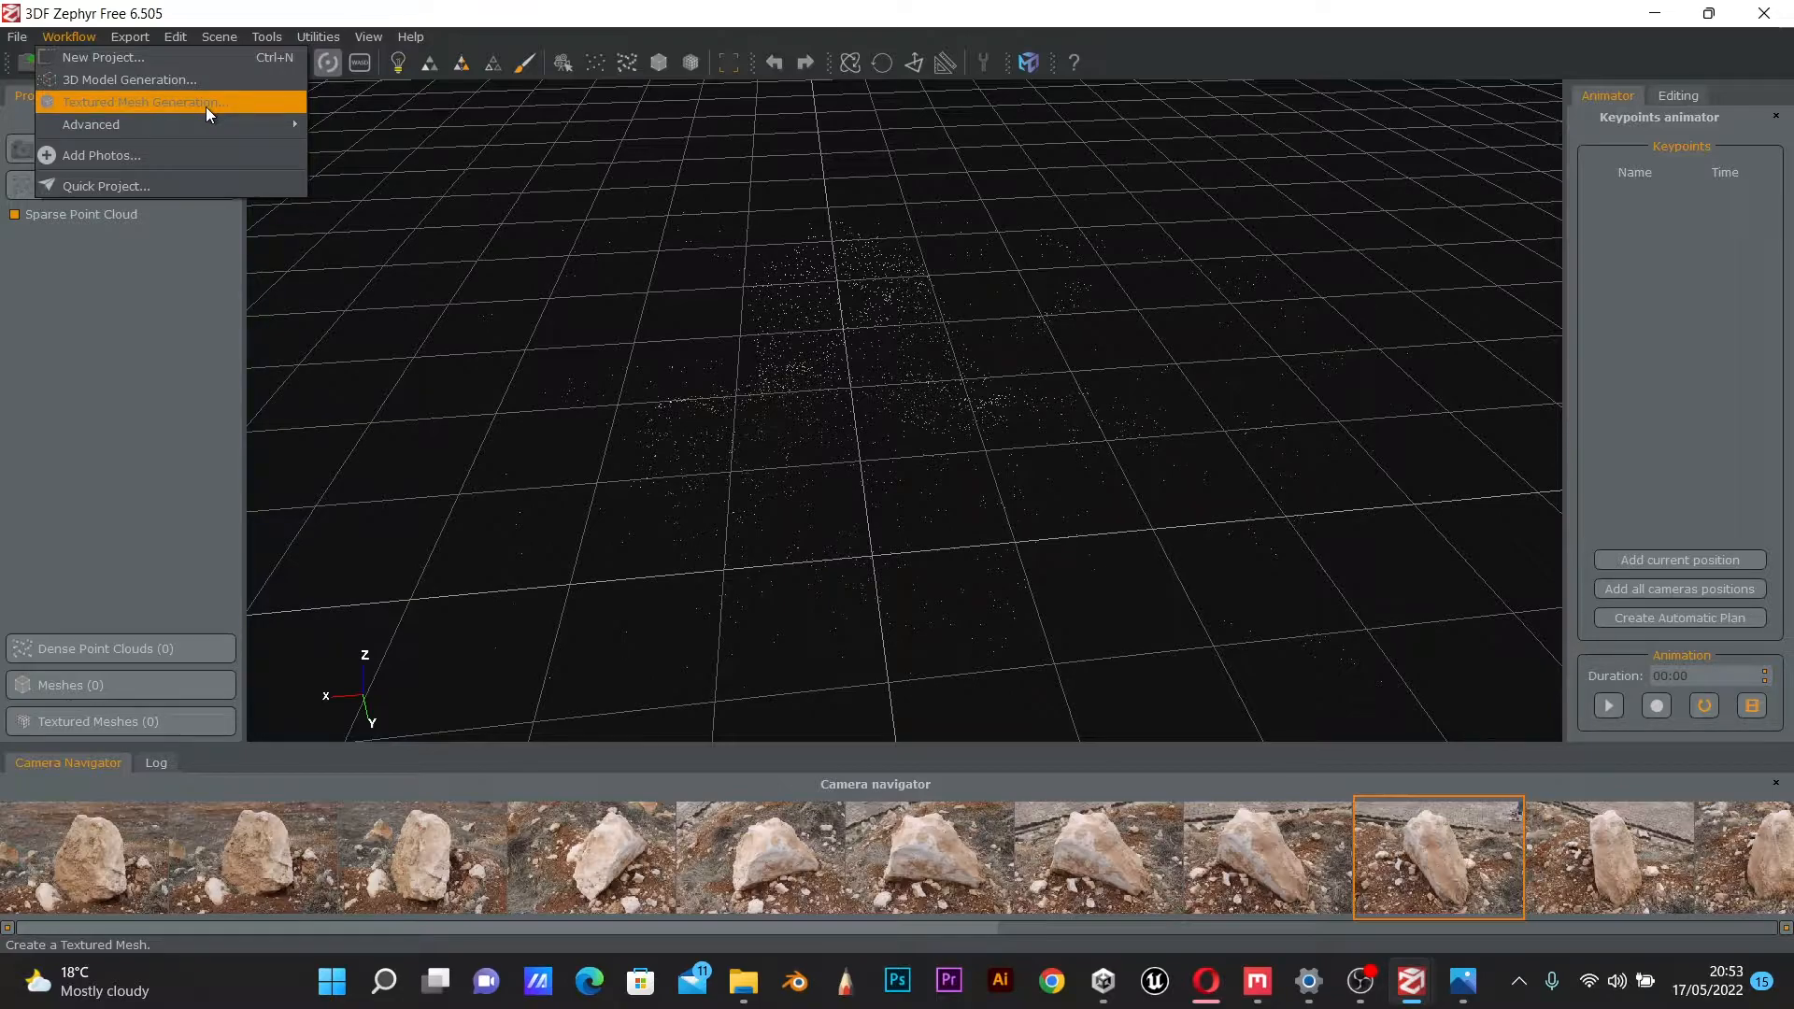
{"action": "left_click", "coordinate": [155, 80]}
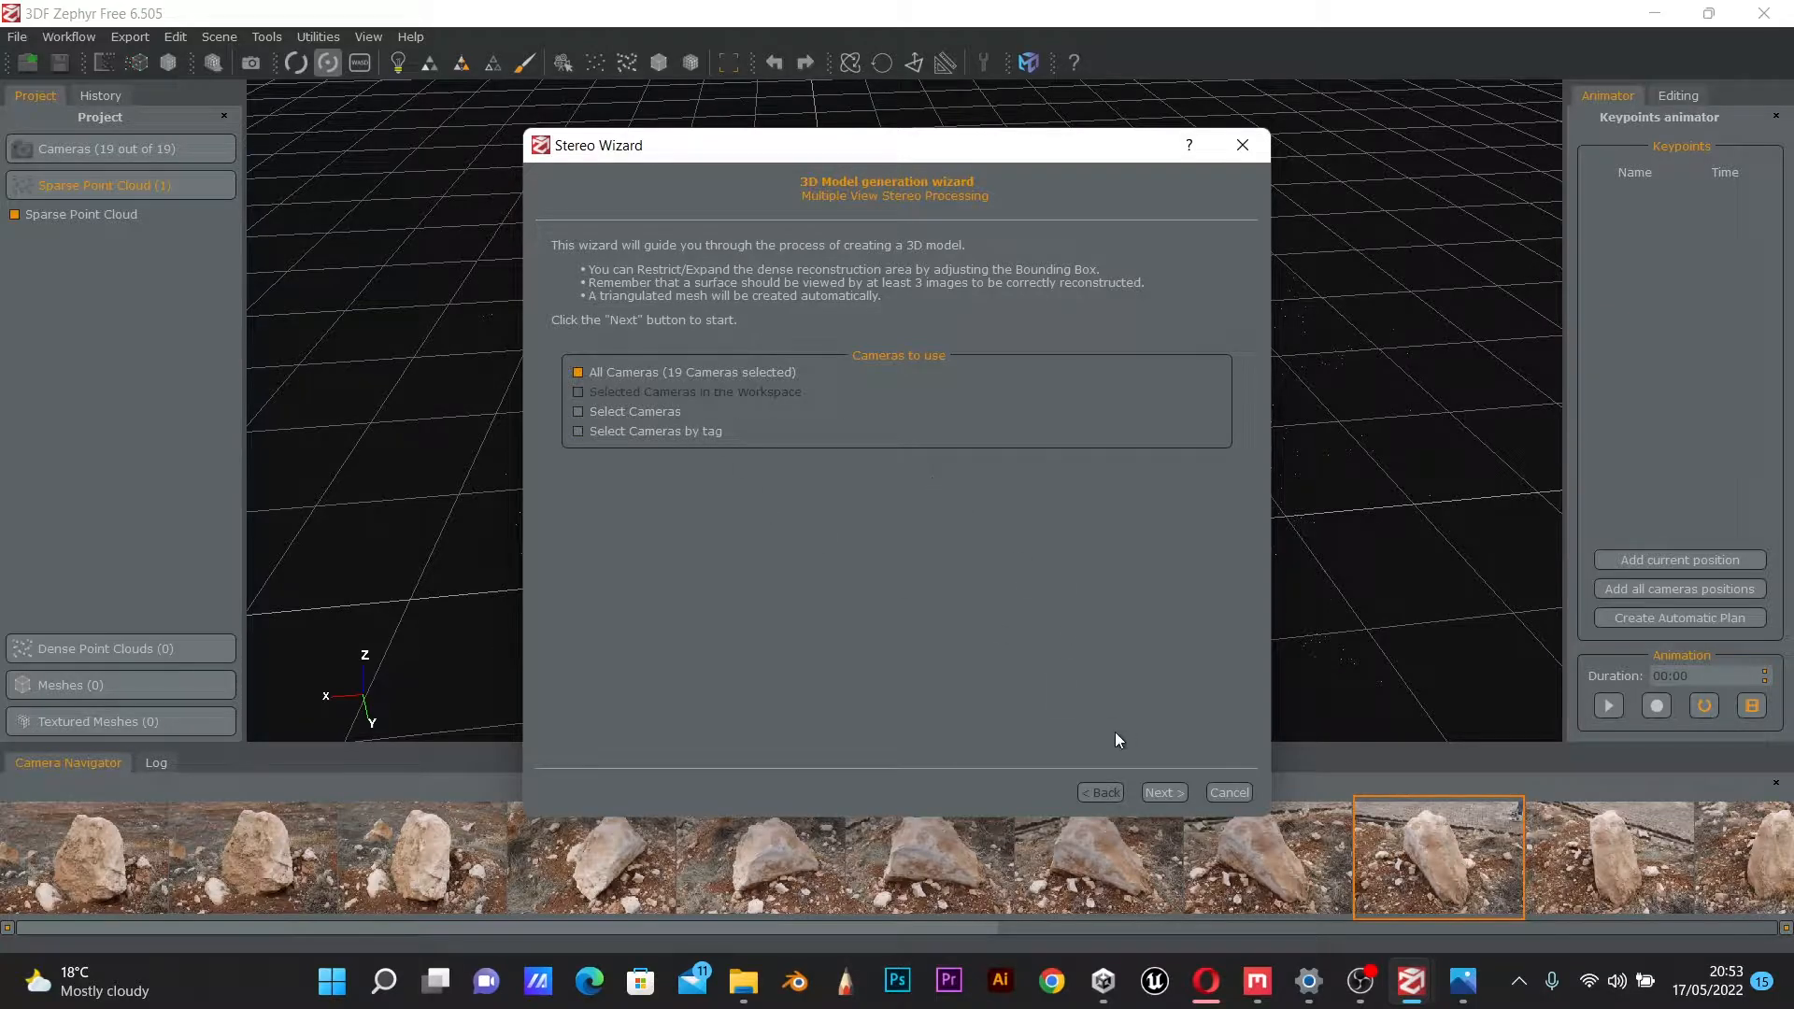
{"action": "left_click", "coordinate": [1164, 792]}
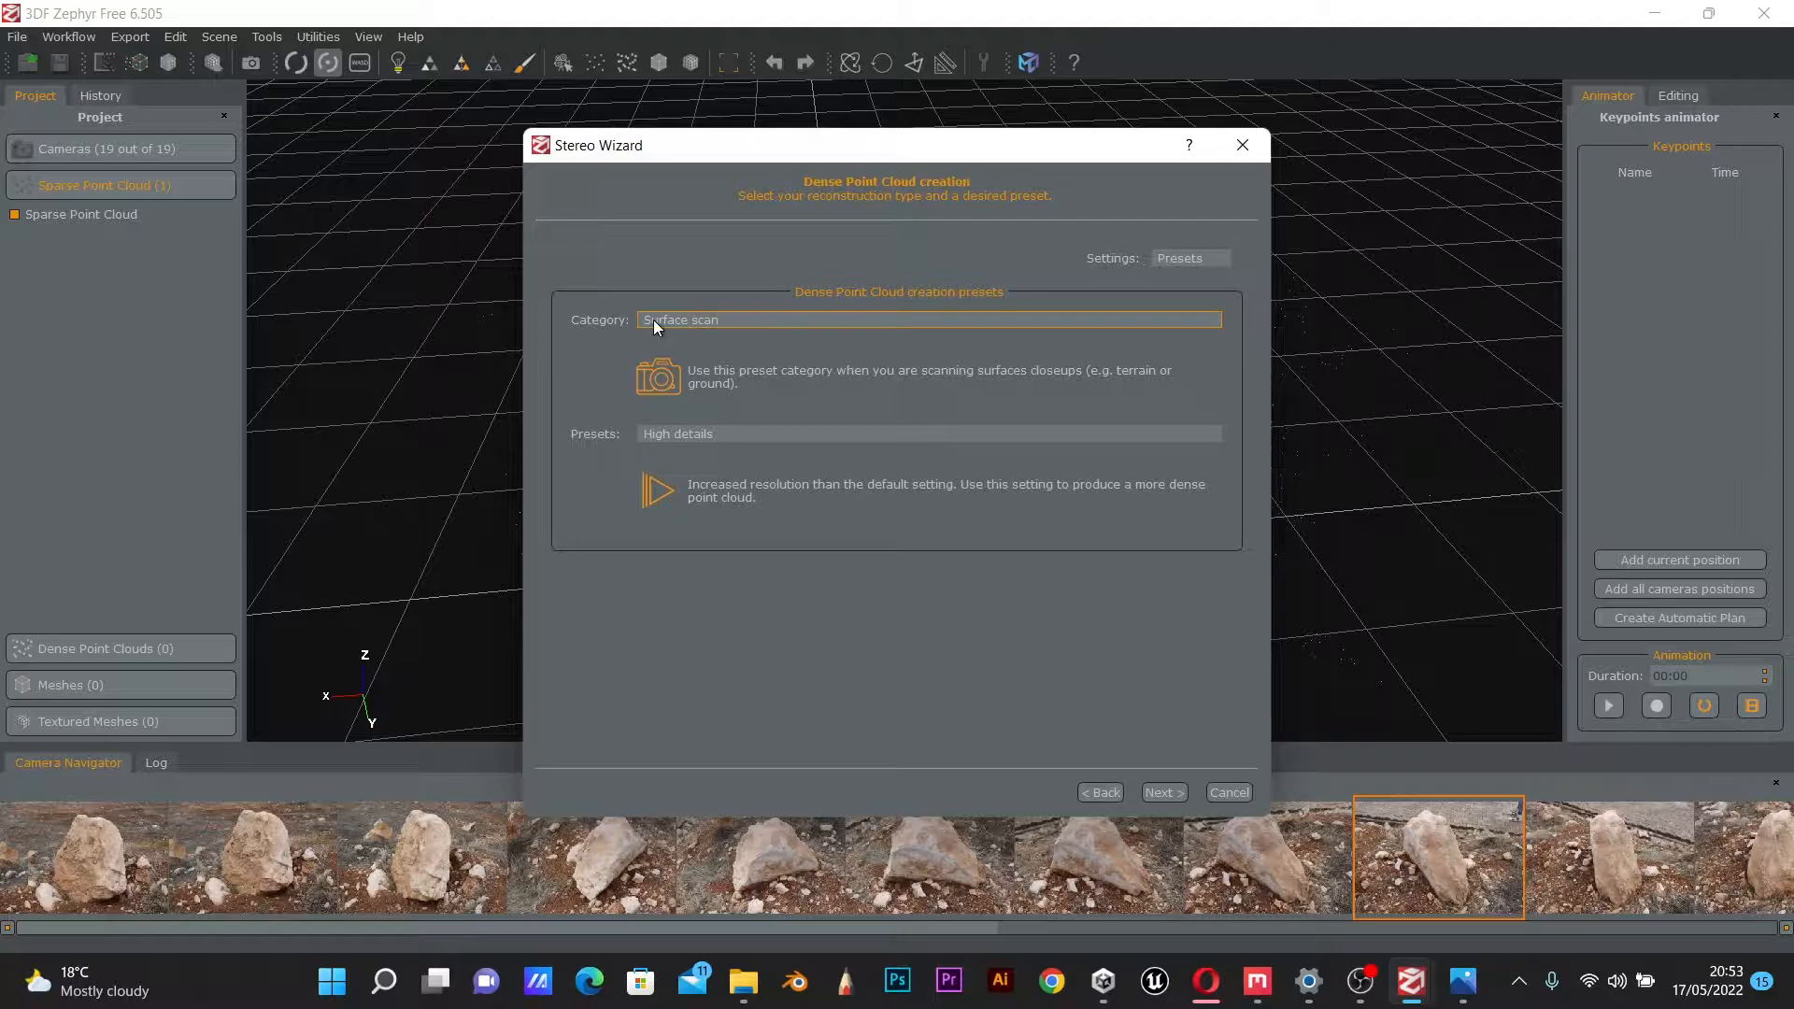
{"action": "left_click", "coordinate": [849, 435]}
{"action": "left_click", "coordinate": [731, 480]}
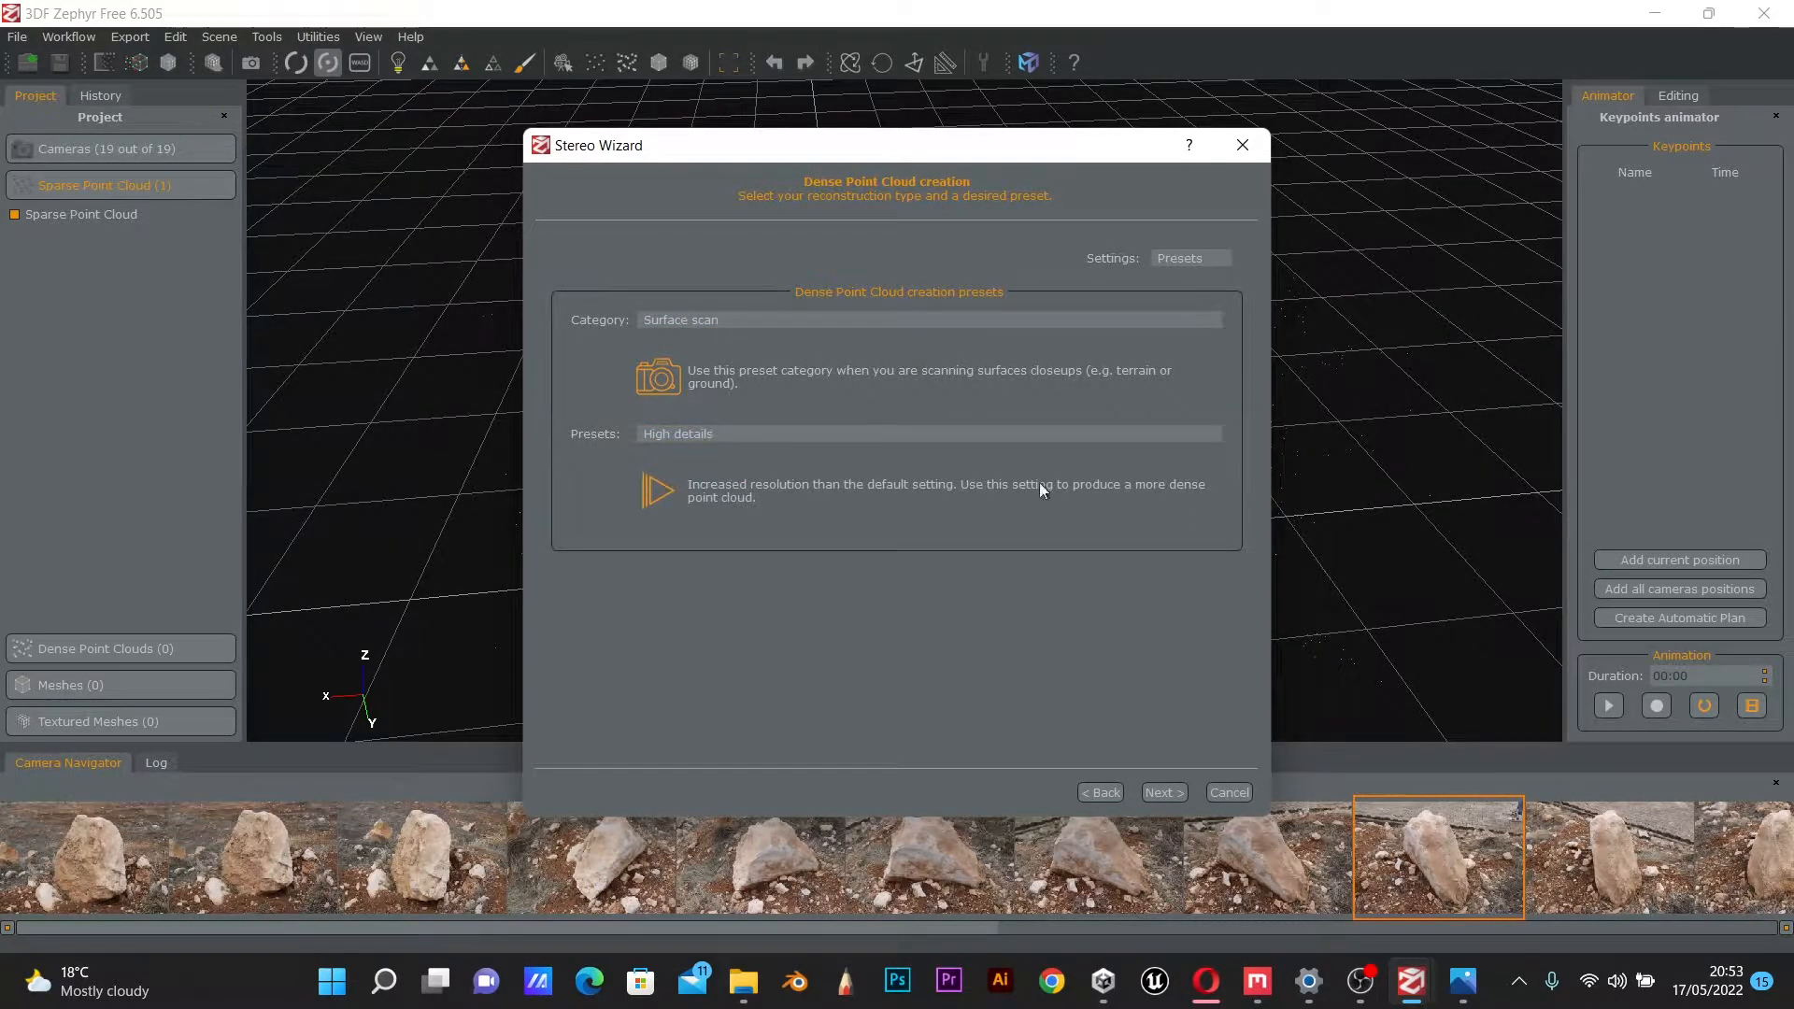
{"action": "left_click", "coordinate": [1160, 792]}
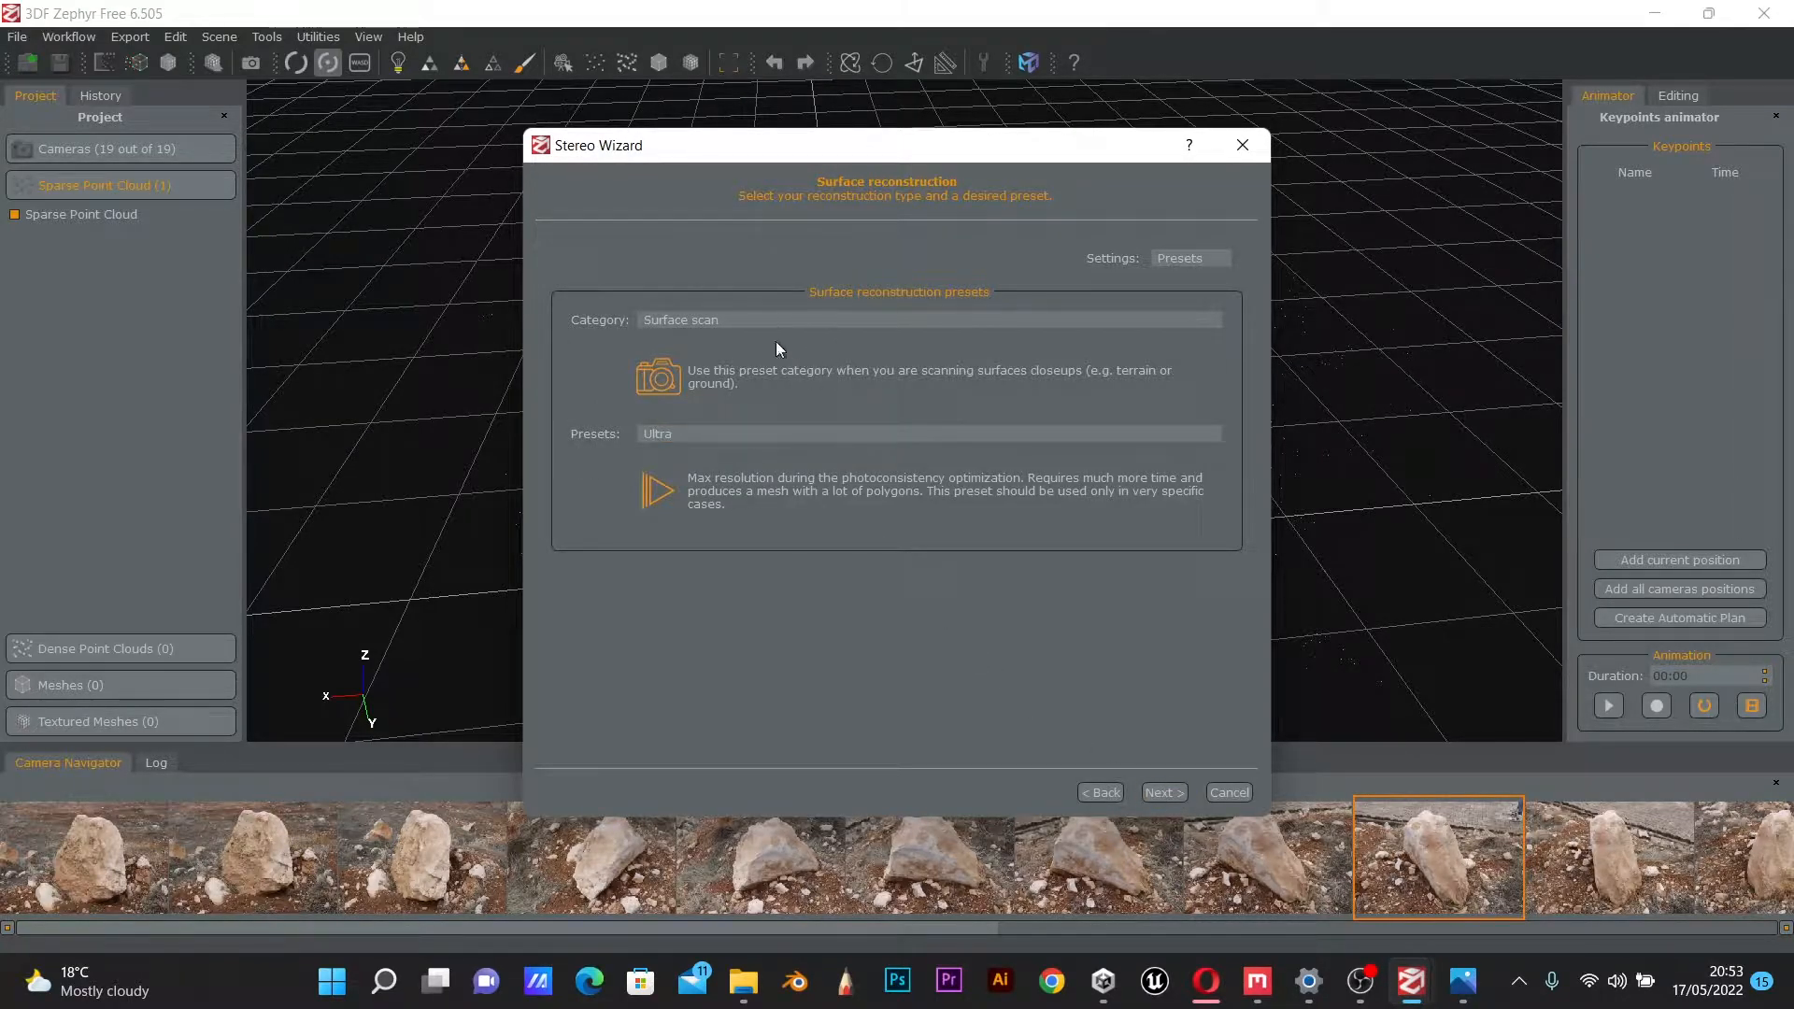
Set the surface reconstruction preset to High details in the Surface scan category and run the 3D model creation.
{"action": "left_click", "coordinate": [830, 433]}
{"action": "left_click", "coordinate": [744, 476]}
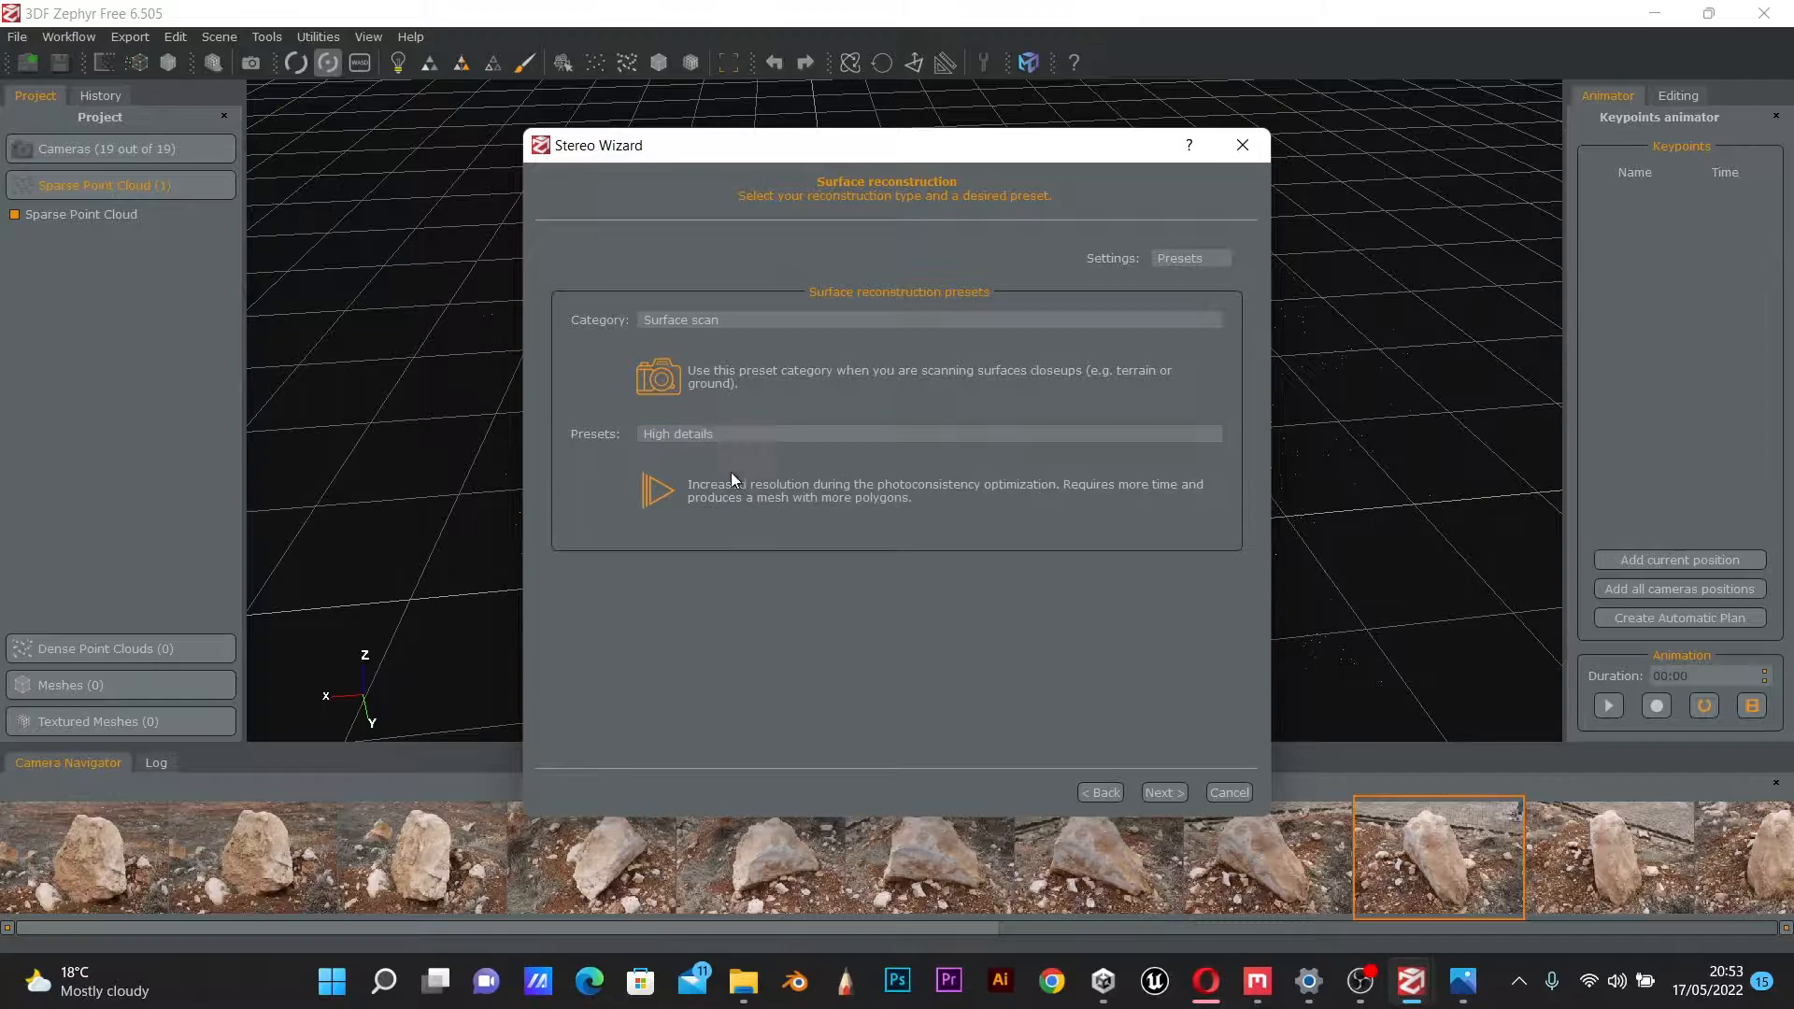
{"action": "left_click", "coordinate": [1163, 794]}
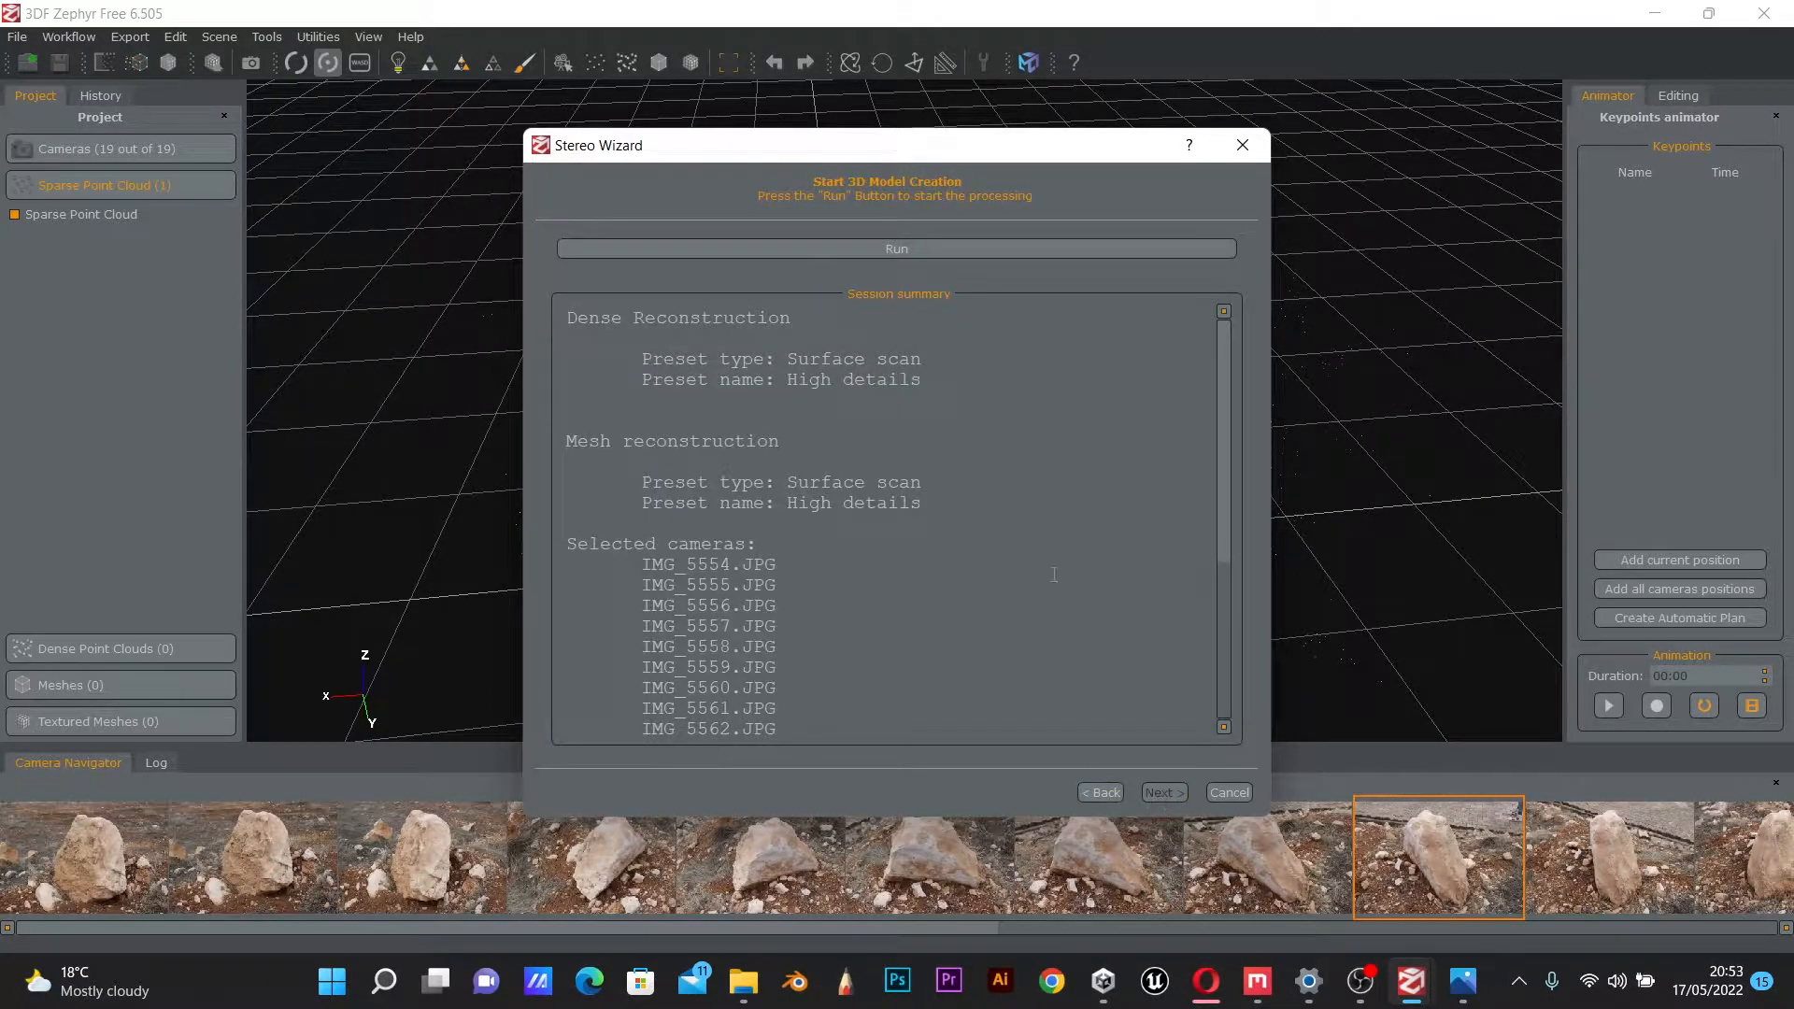
{"action": "left_click", "coordinate": [942, 249]}
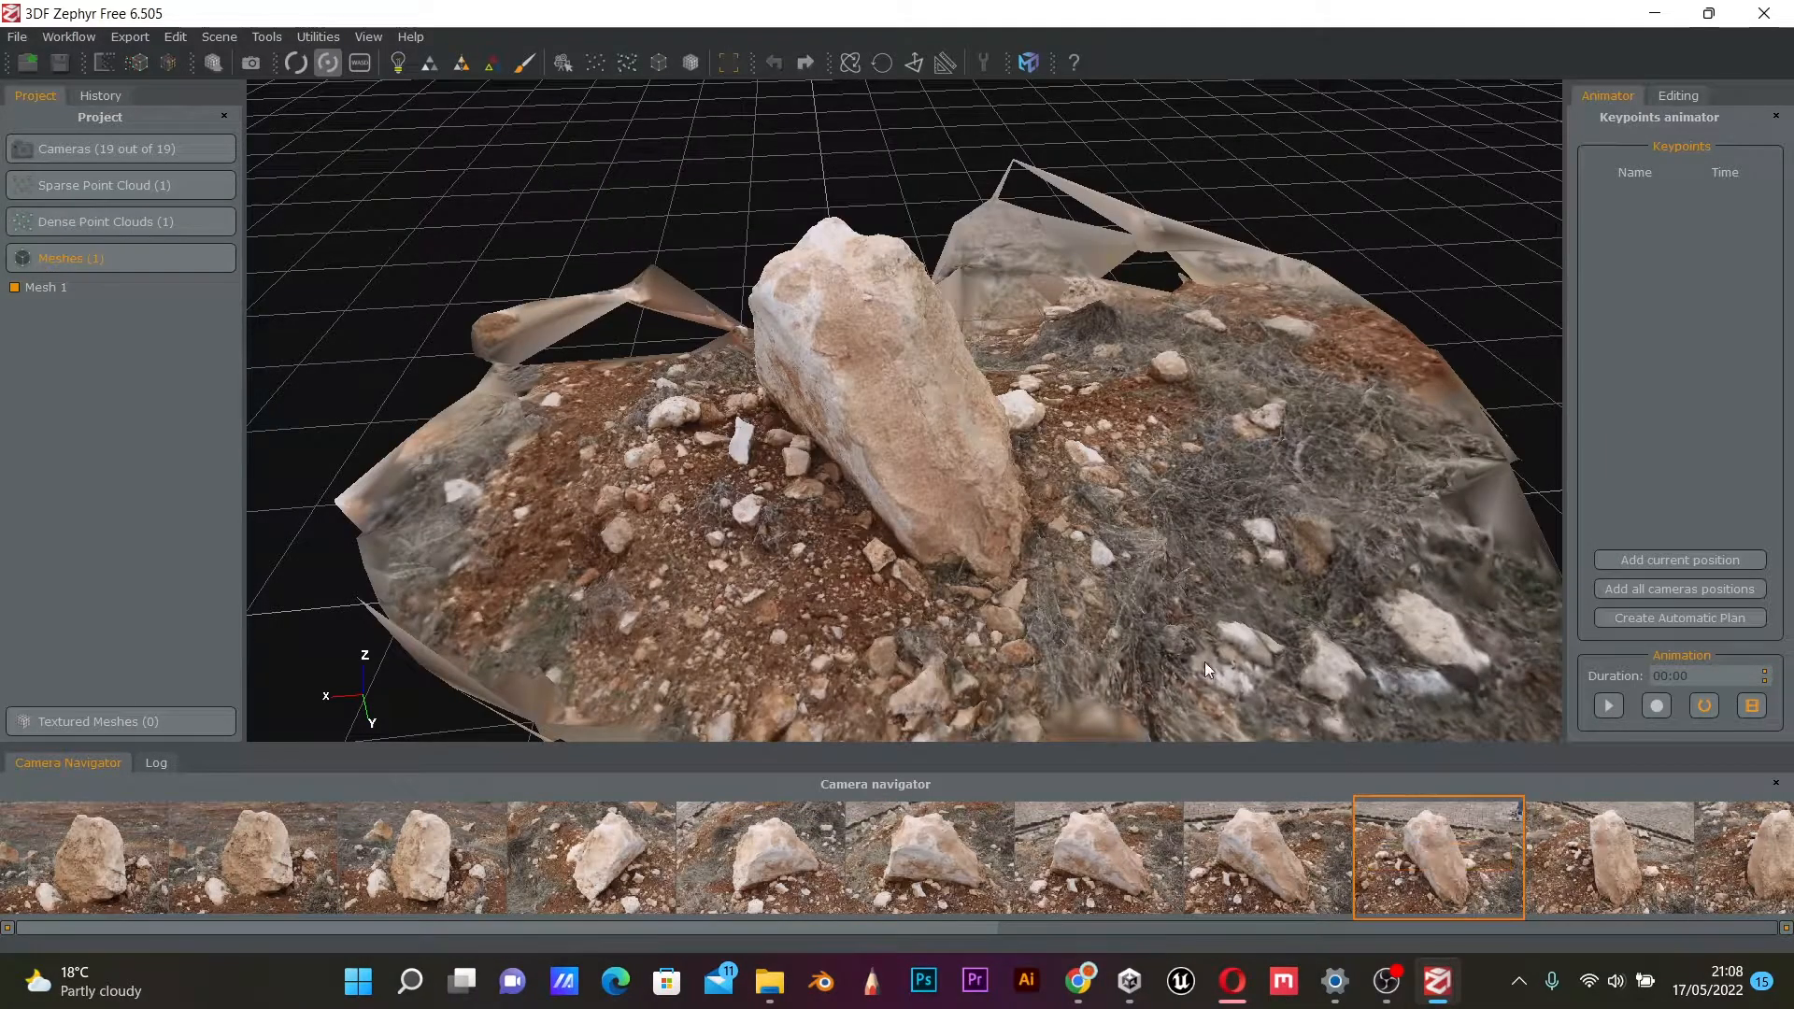
Examine the generated rock mesh from all around, including close-ups of its base and the surrounding ground.
{"action": "scroll", "coordinate": [1033, 615], "scroll_direction": "up", "scroll_amount": 2}
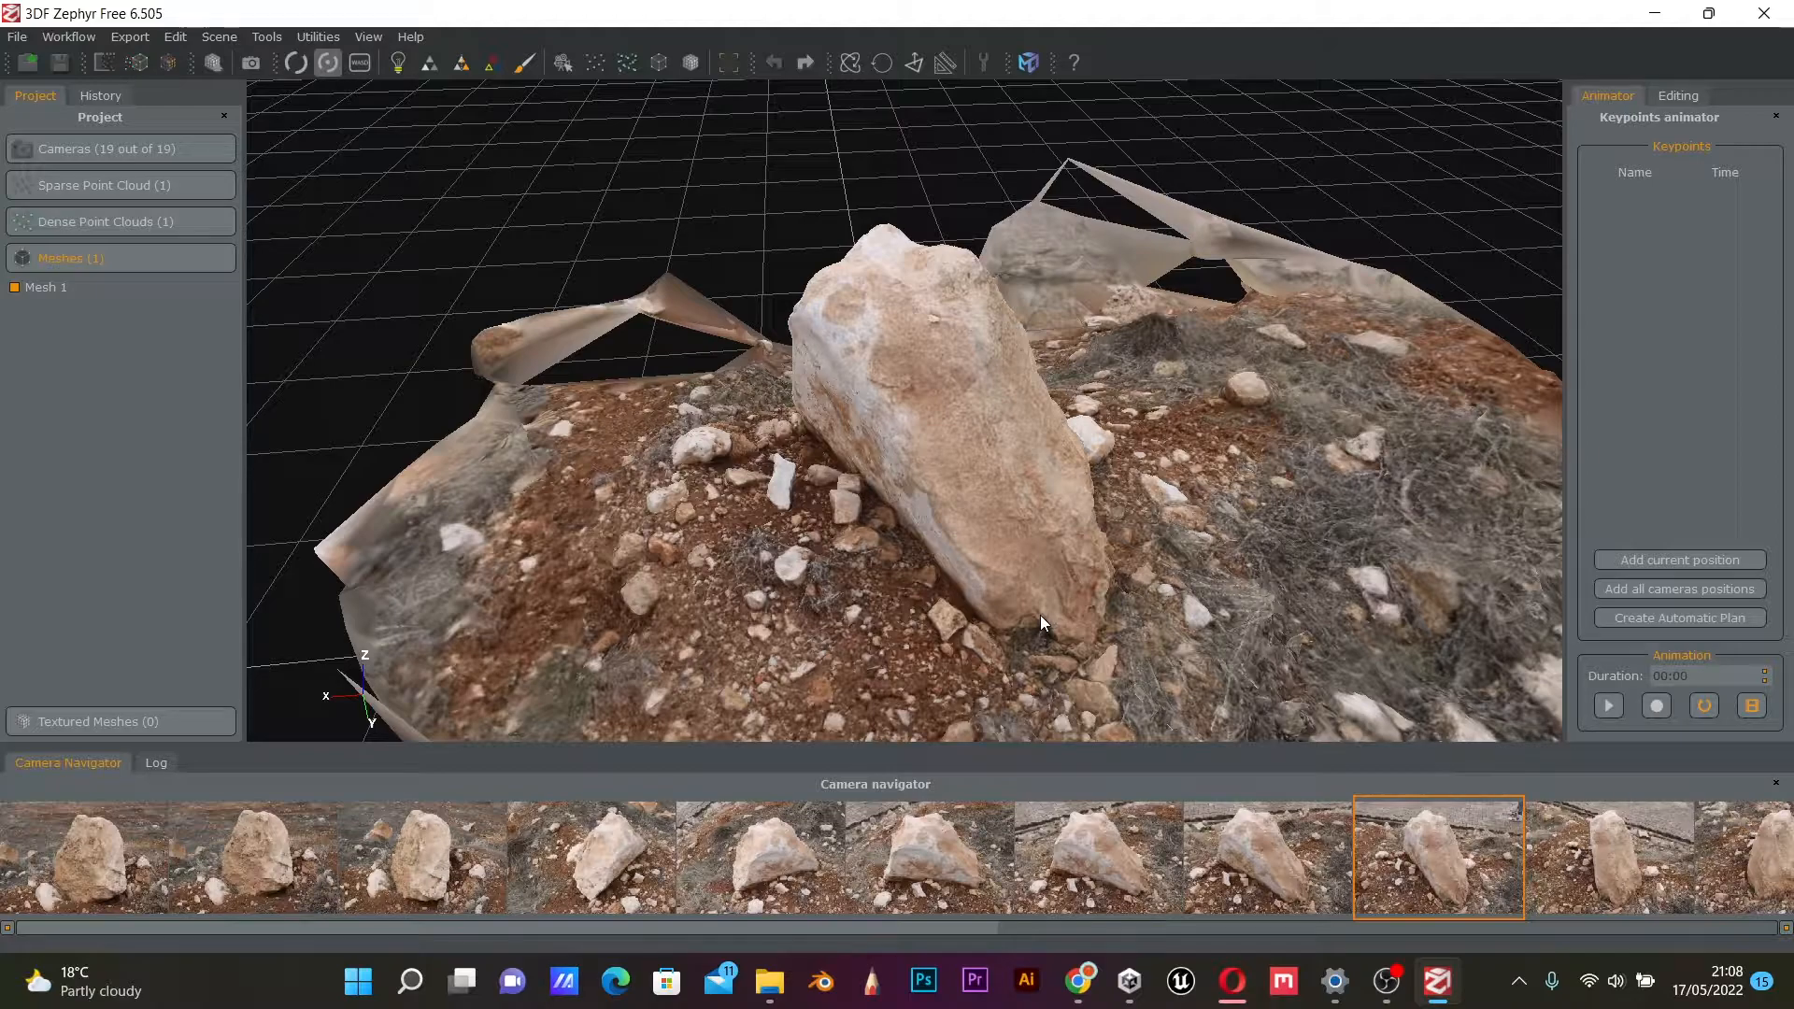
{"action": "middle_click_drag", "start_coordinate": [1041, 615], "coordinate": [991, 532]}
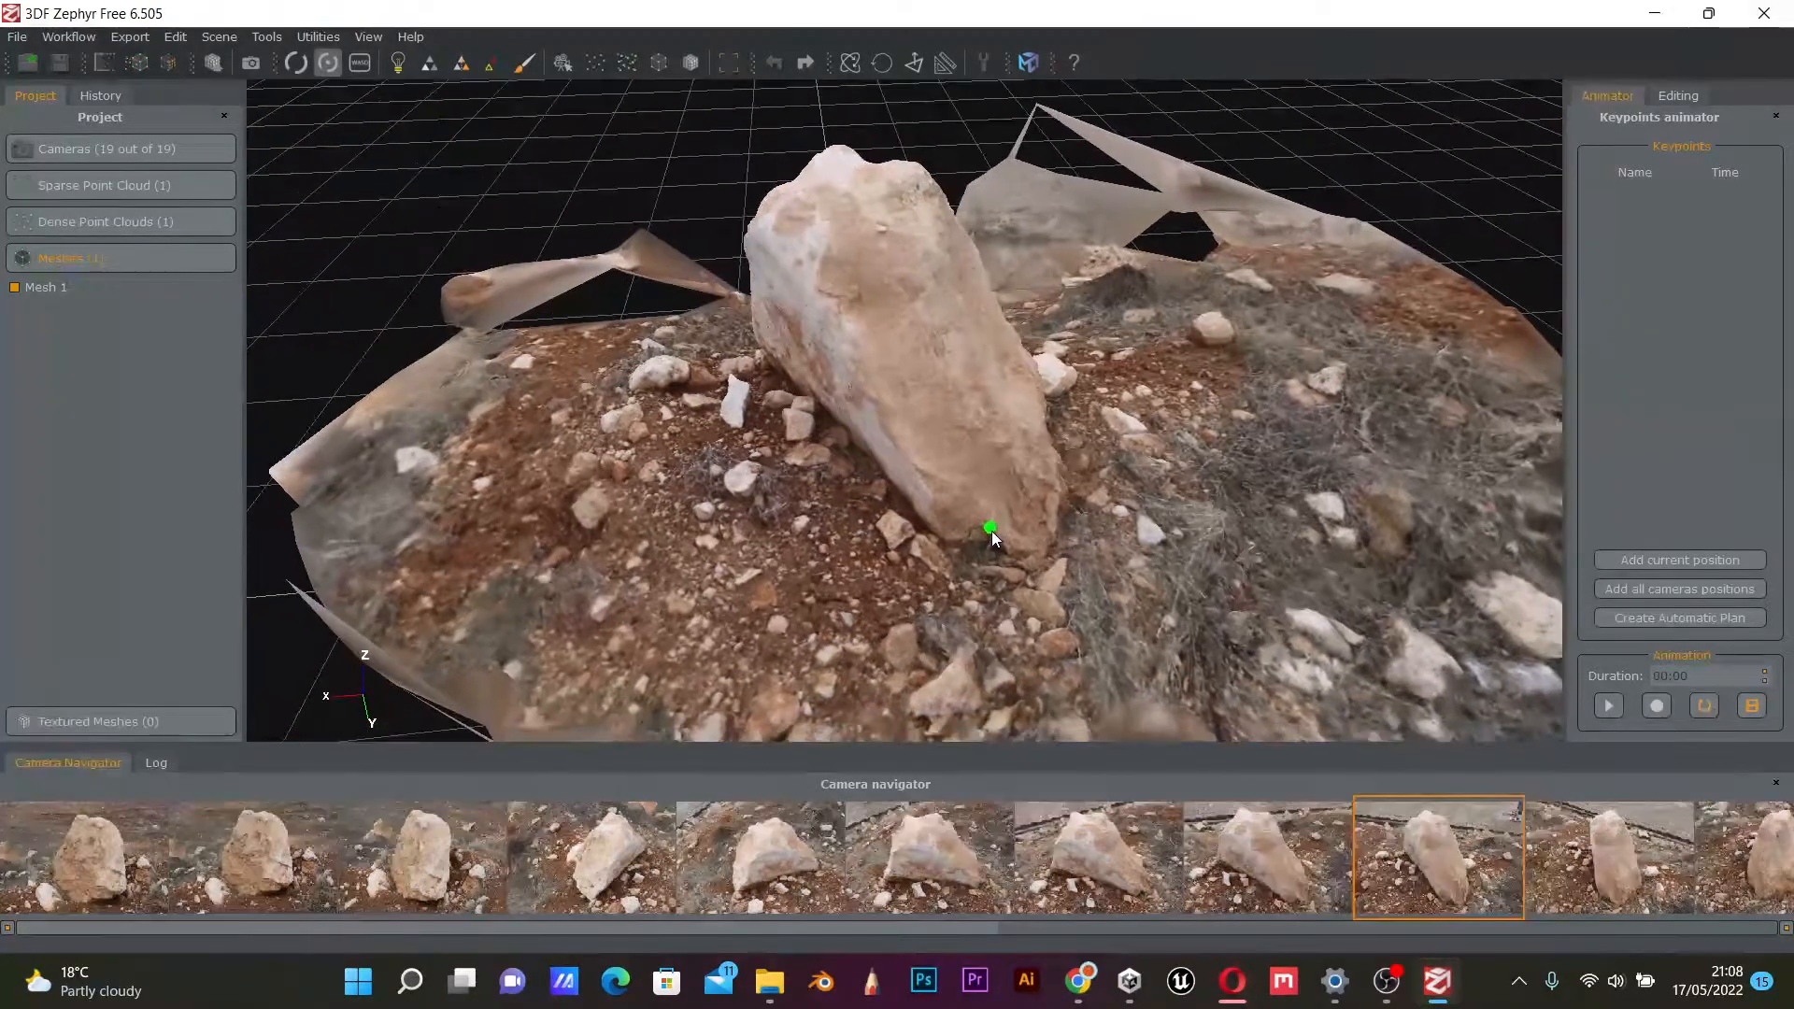
{"action": "left_click_drag", "start_coordinate": [1079, 484], "coordinate": [938, 488]}
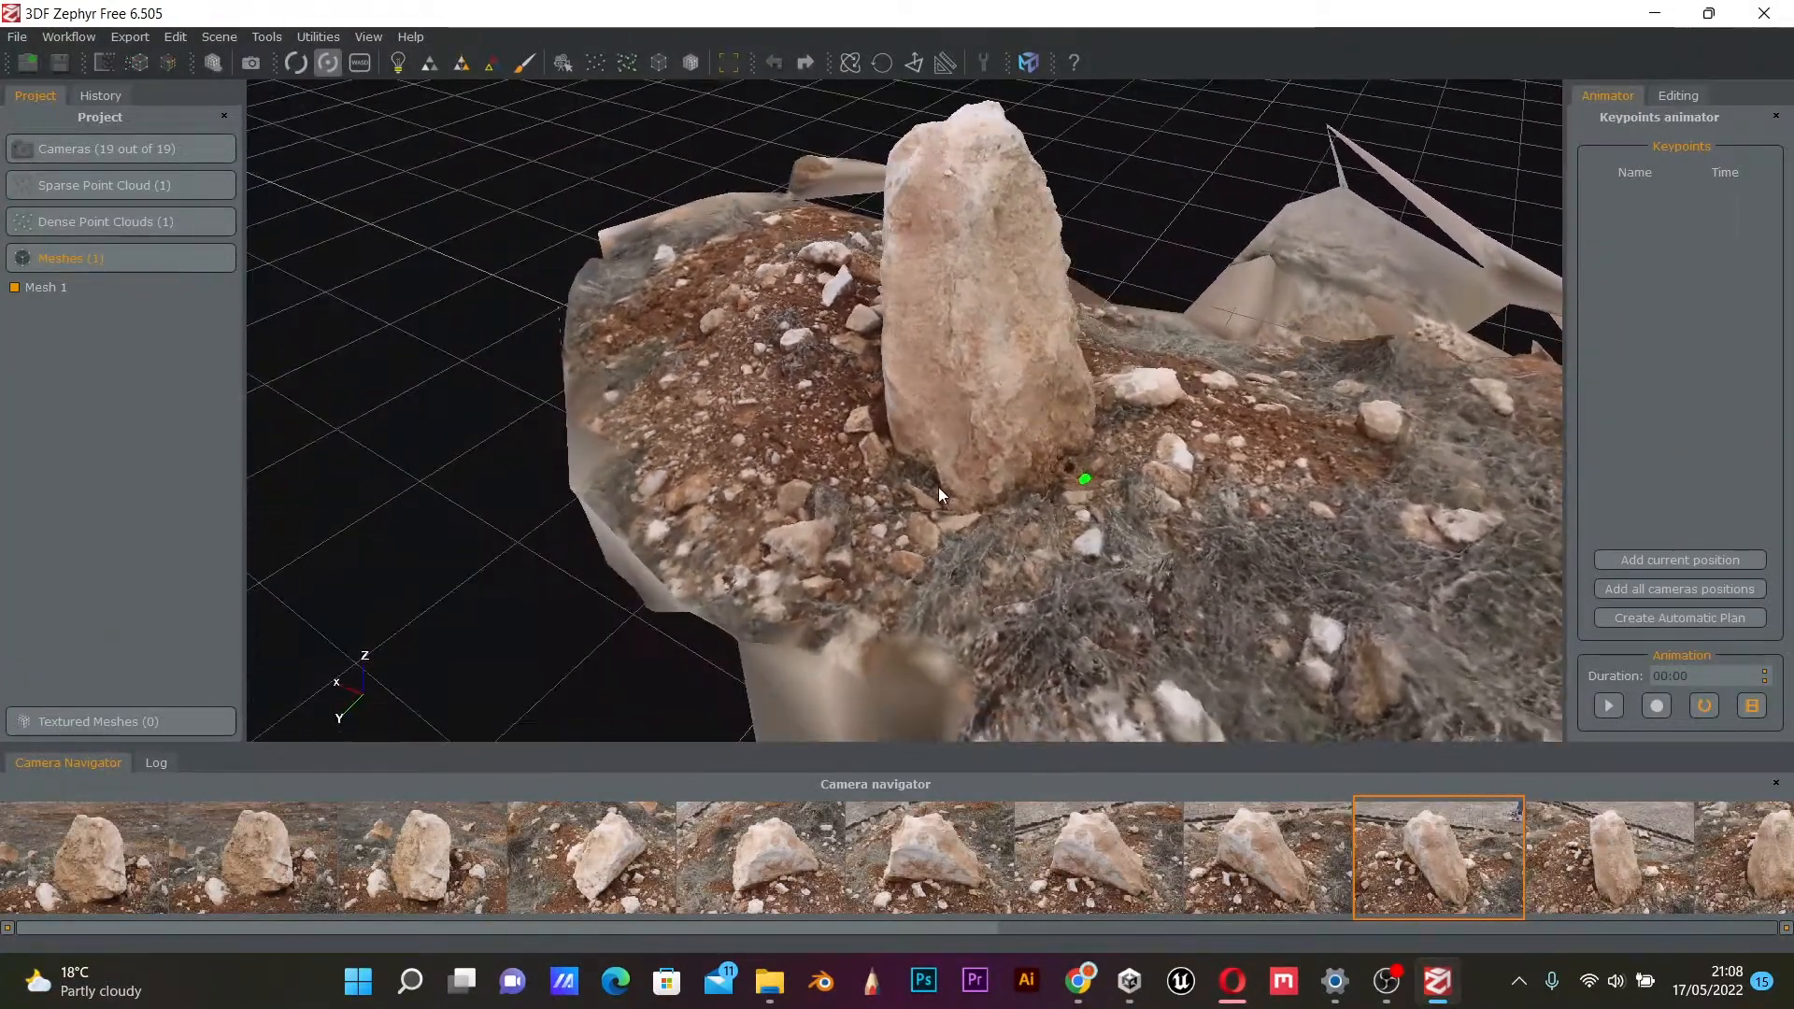
{"action": "middle_click_drag", "start_coordinate": [1056, 475], "coordinate": [1162, 518]}
{"action": "scroll", "coordinate": [890, 535], "scroll_direction": "up", "scroll_amount": 5}
{"action": "left_click_drag", "start_coordinate": [1140, 518], "coordinate": [838, 478]}
{"action": "middle_click_drag", "start_coordinate": [1297, 513], "coordinate": [961, 443]}
{"action": "scroll", "coordinate": [961, 529], "scroll_direction": "down", "scroll_amount": 2}
{"action": "left_click_drag", "start_coordinate": [1082, 488], "coordinate": [811, 486]}
{"action": "left_click_drag", "start_coordinate": [1128, 509], "coordinate": [929, 451]}
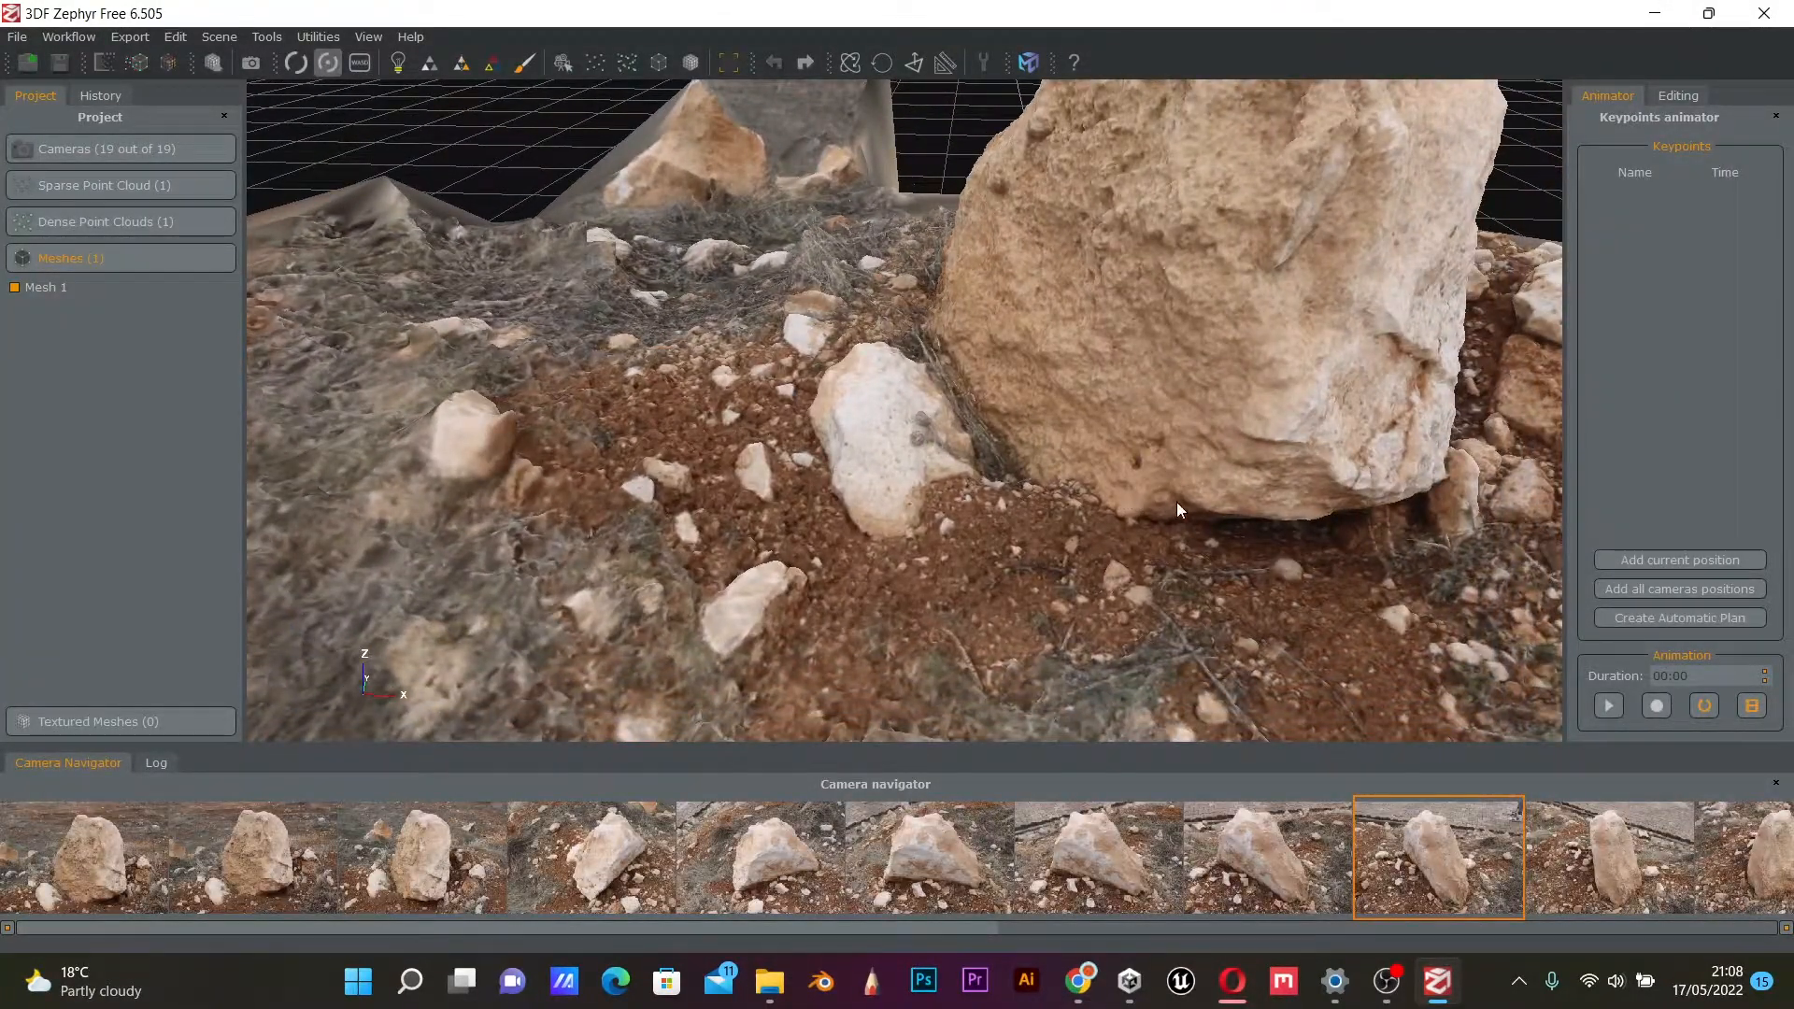
{"action": "scroll", "coordinate": [1089, 540], "scroll_direction": "down", "scroll_amount": 3}
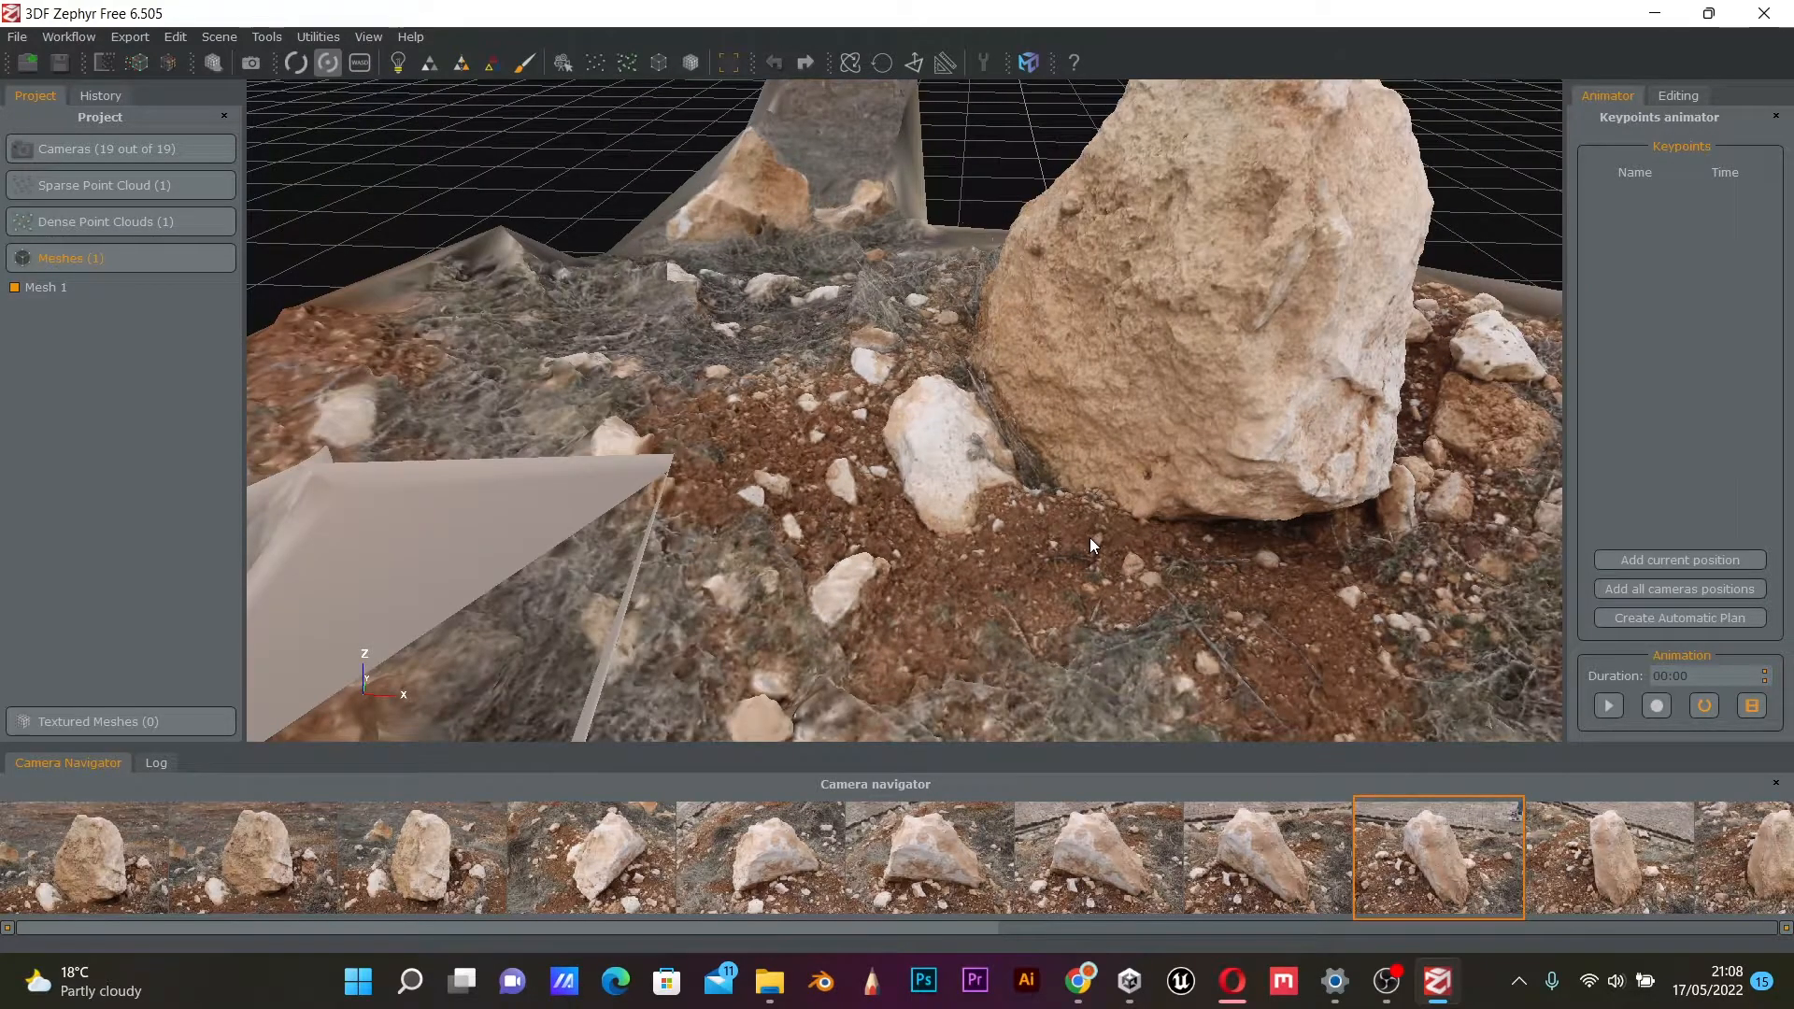
{"action": "left_click_drag", "start_coordinate": [1012, 523], "coordinate": [876, 490]}
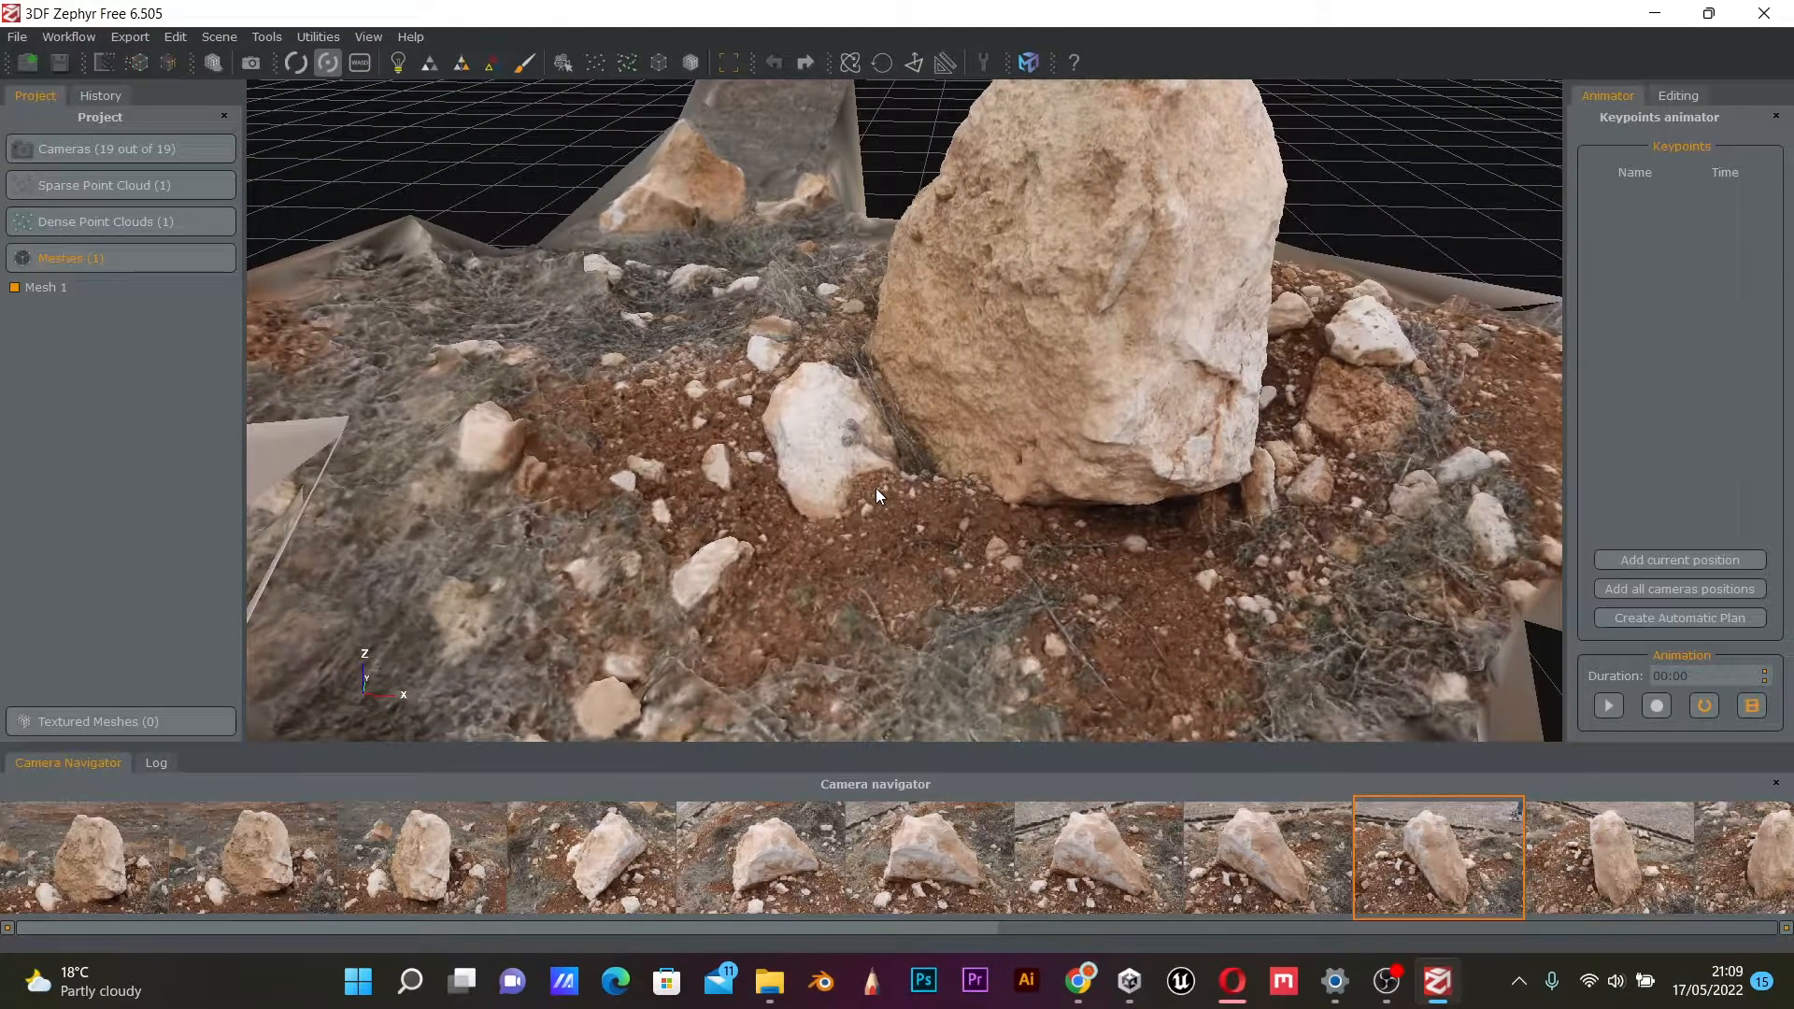
{"action": "scroll", "coordinate": [901, 495], "scroll_direction": "up", "scroll_amount": 4}
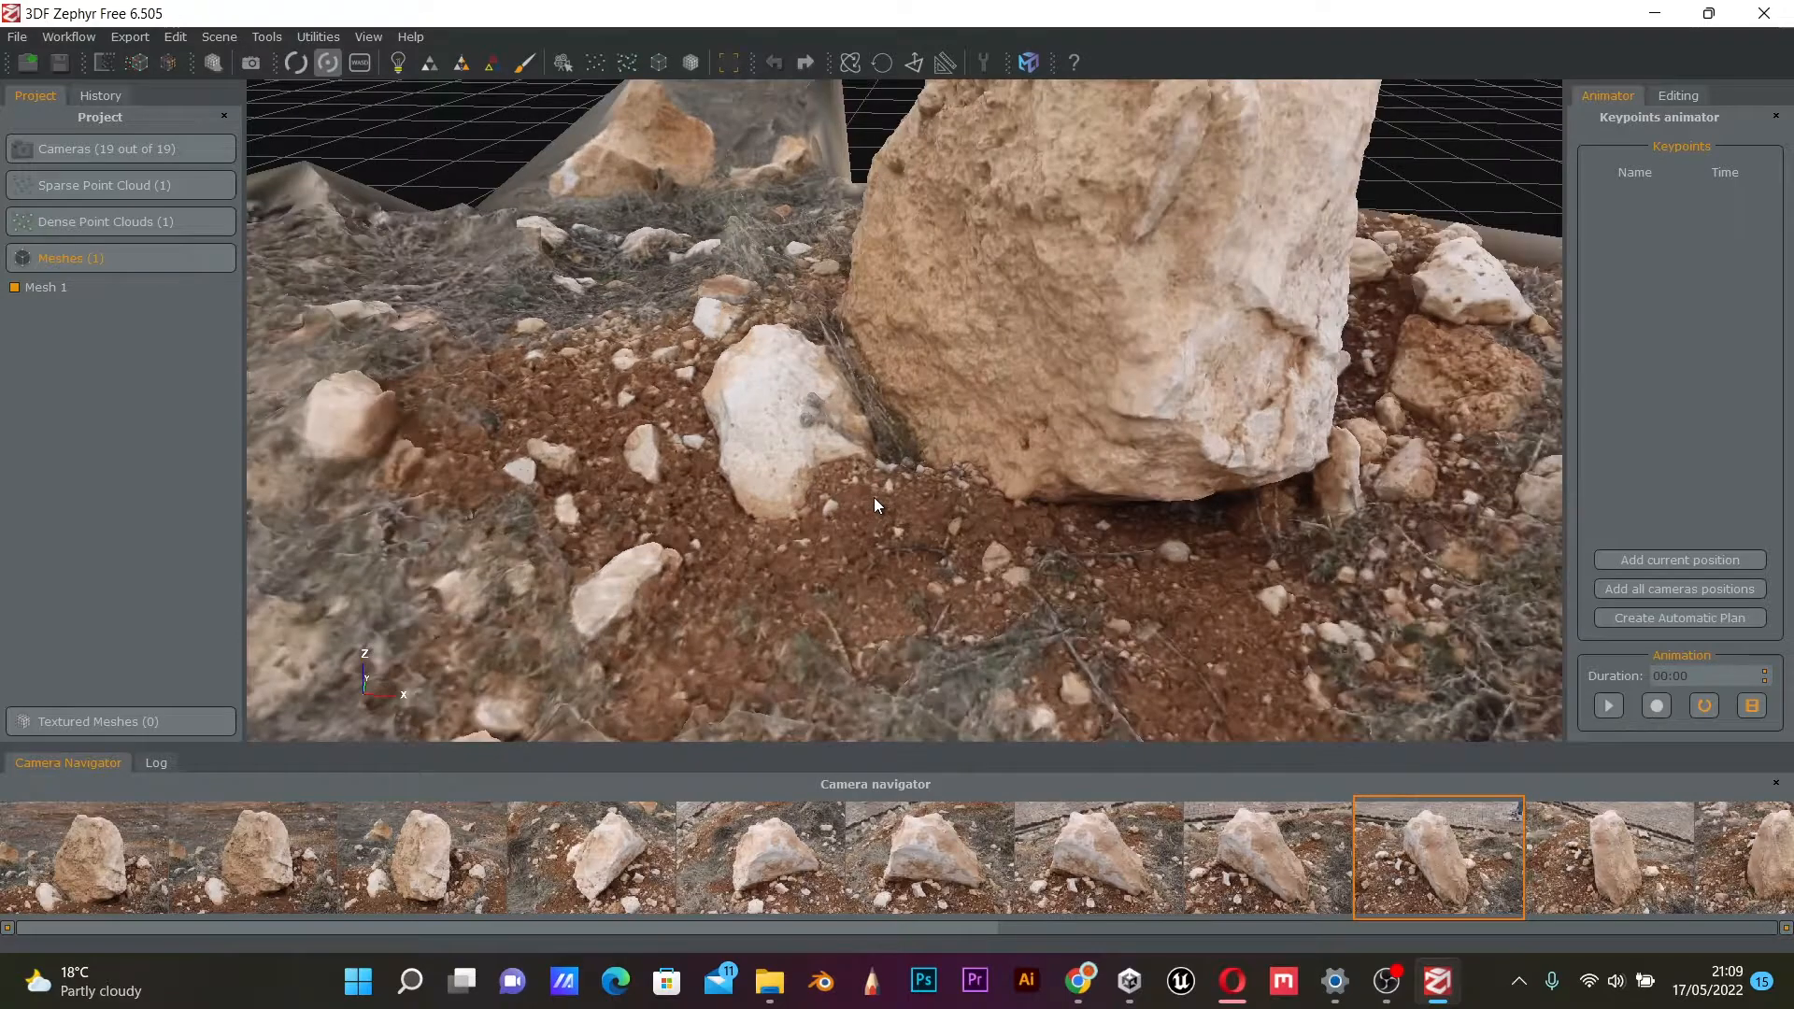
{"action": "mouse_move", "coordinate": [917, 438]}
{"action": "left_mouse_down"}
{"action": "mouse_move", "coordinate": [923, 461]}
{"action": "mouse_move", "coordinate": [901, 478]}
{"action": "mouse_move", "coordinate": [1065, 479]}
{"action": "mouse_move", "coordinate": [1136, 460]}
{"action": "mouse_move", "coordinate": [1143, 431]}
{"action": "mouse_move", "coordinate": [1033, 444]}
{"action": "mouse_move", "coordinate": [987, 426]}
{"action": "mouse_move", "coordinate": [945, 457]}
{"action": "left_mouse_up"}
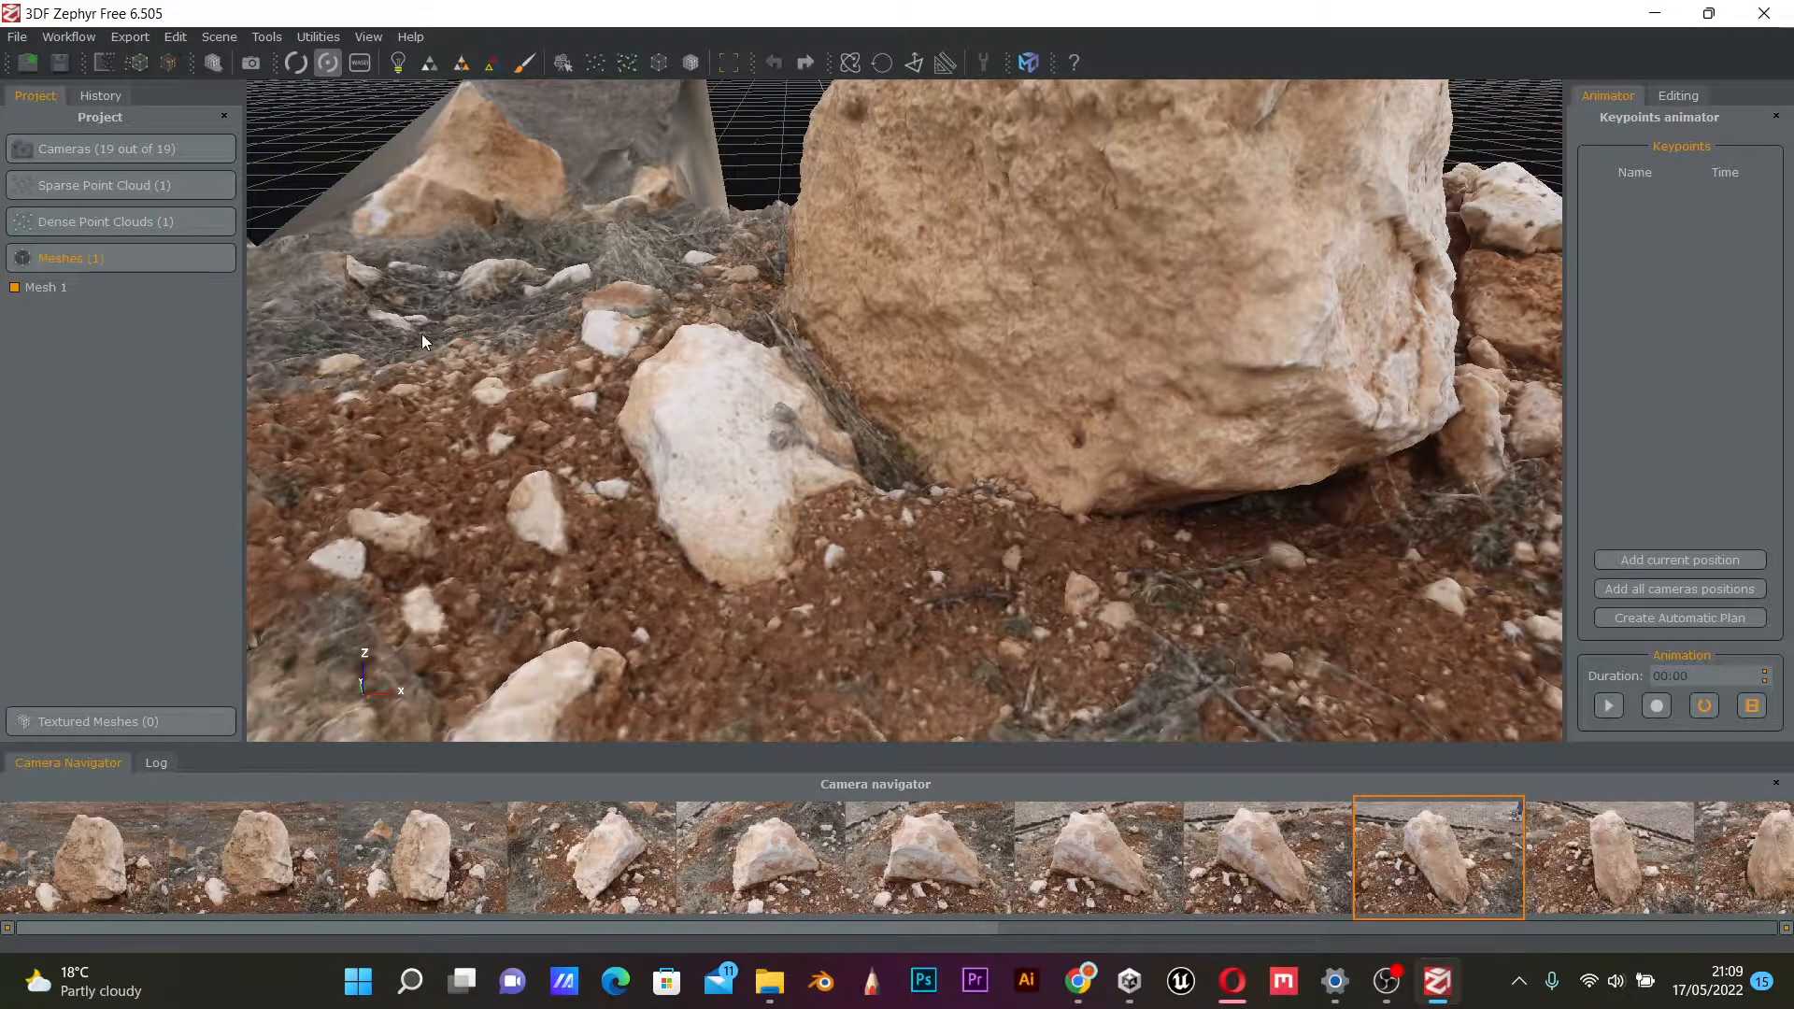
Start textured mesh generation from Mesh 1 with all cameras, using the General texturing category.
{"action": "left_click", "coordinate": [70, 36]}
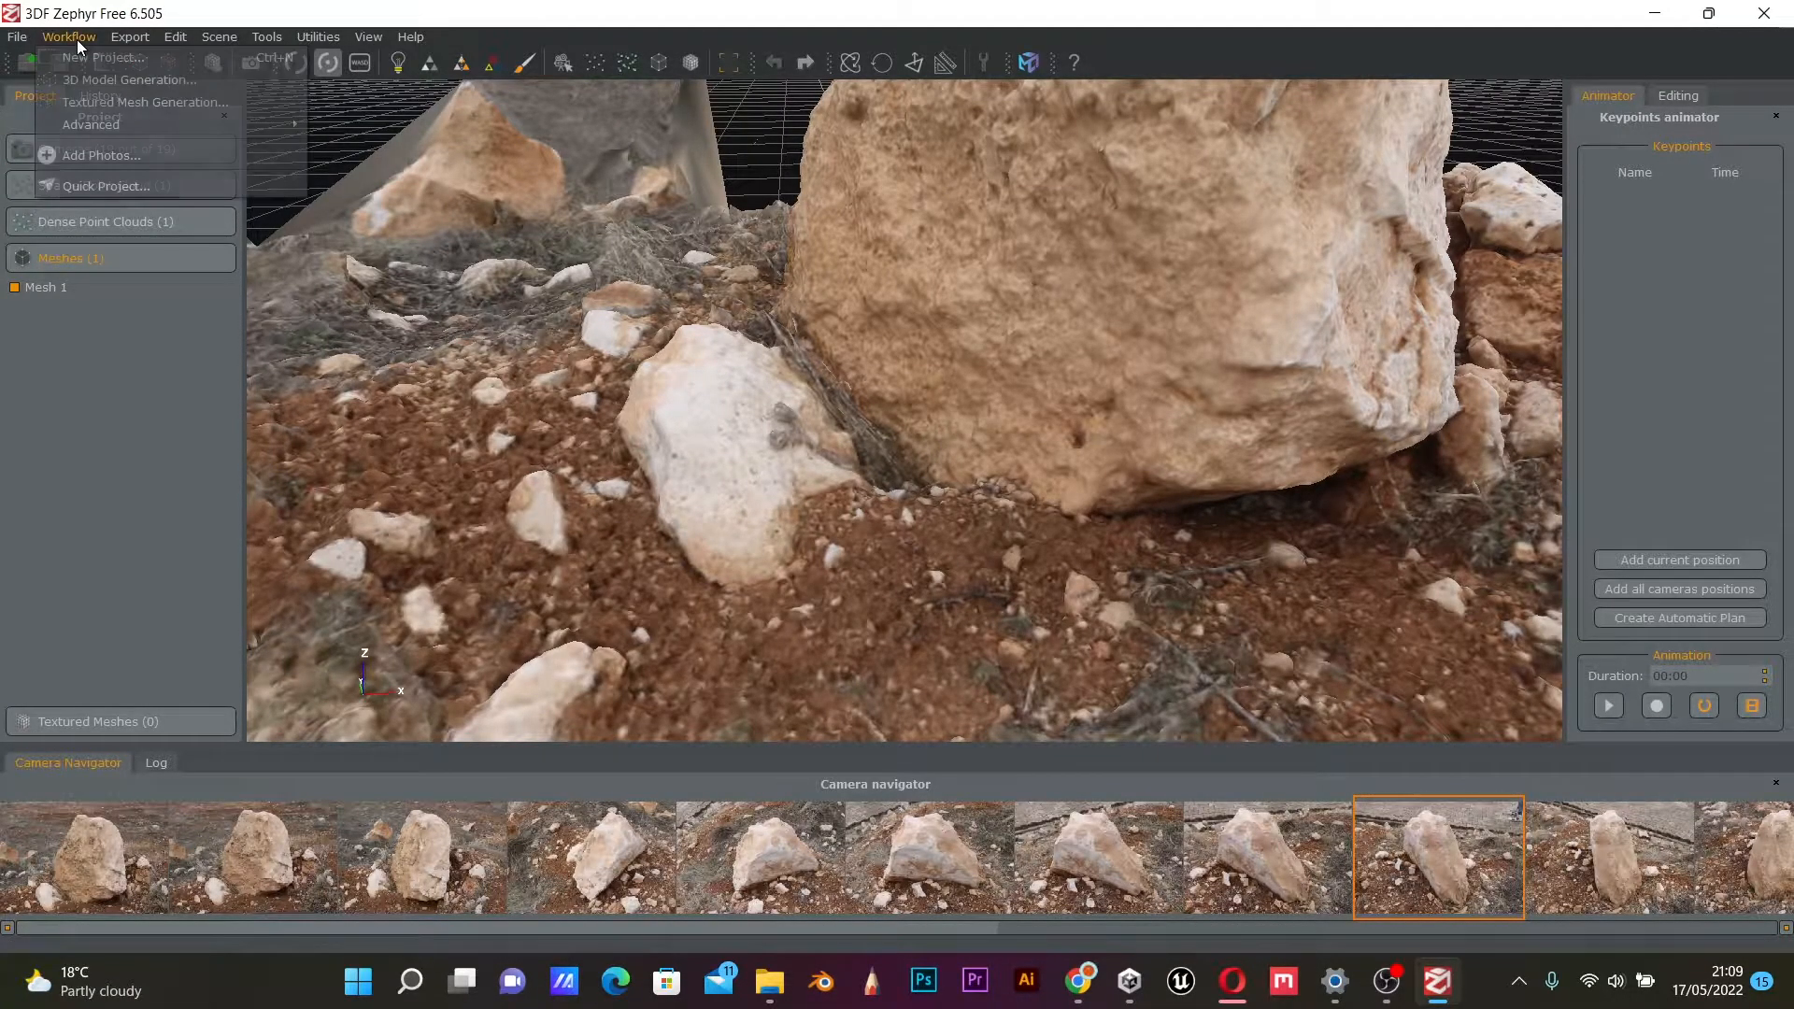
{"action": "left_click", "coordinate": [108, 111]}
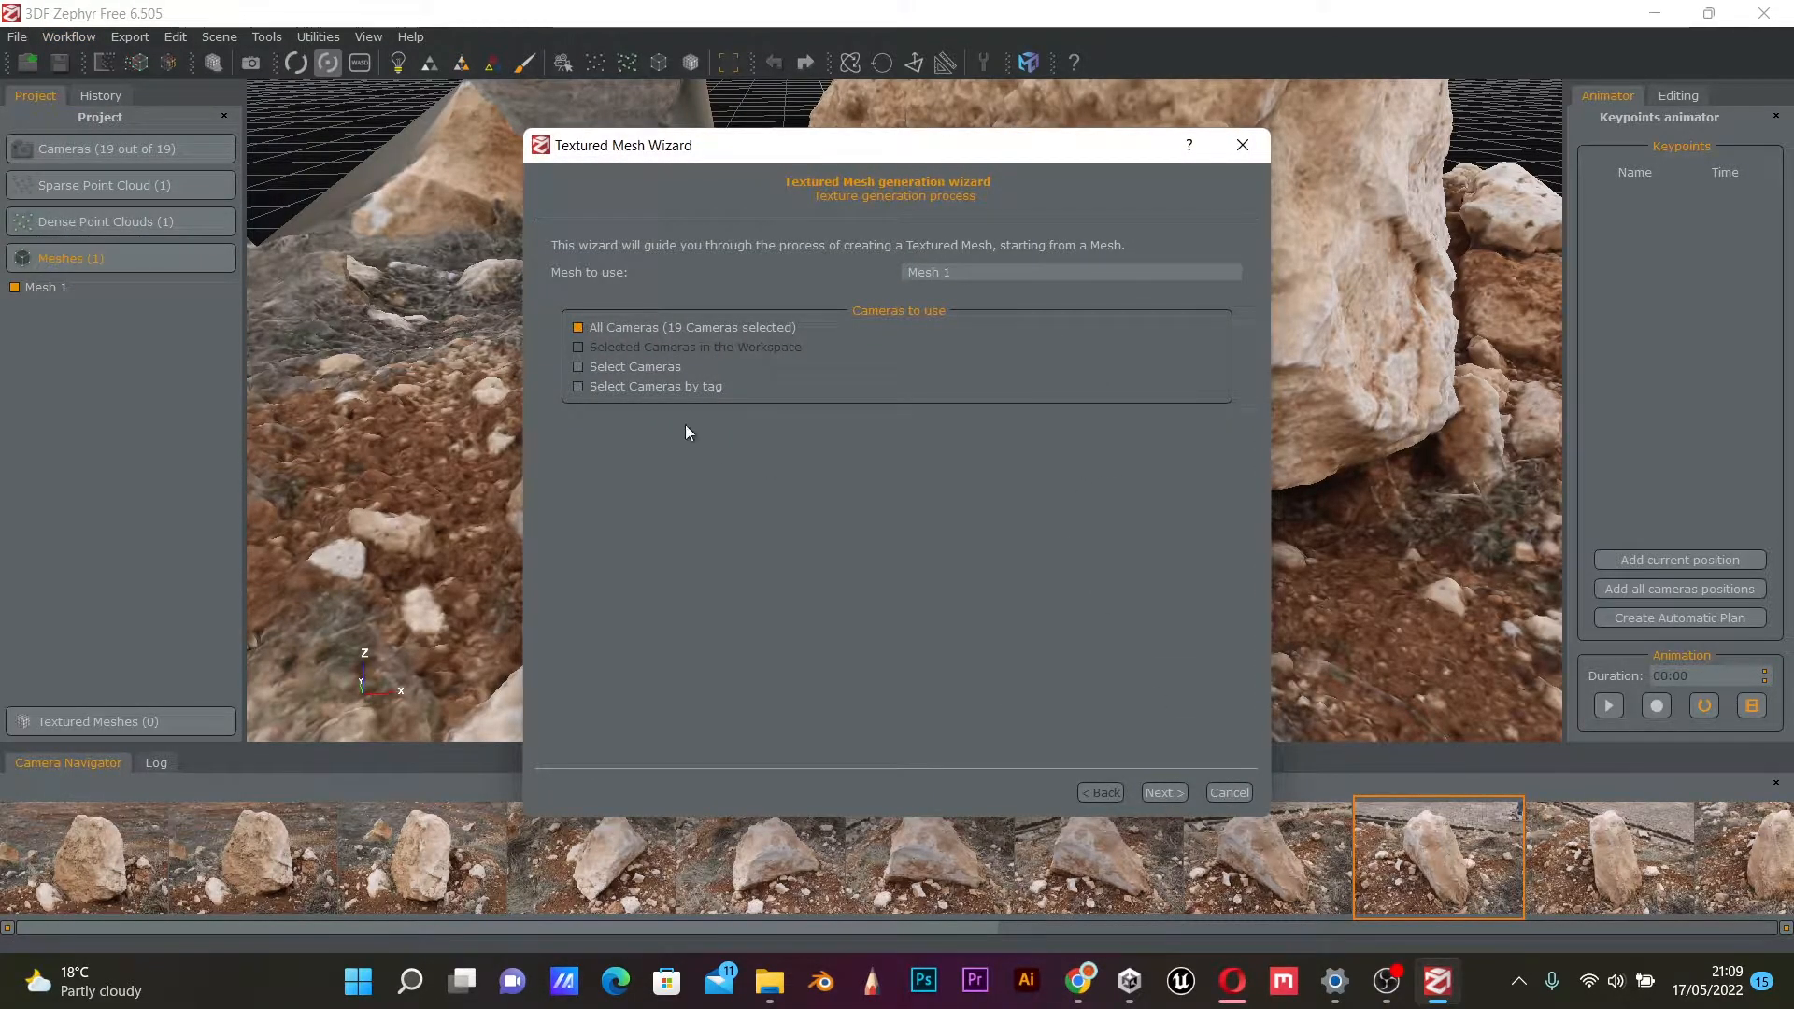
{"action": "left_click", "coordinate": [1164, 792]}
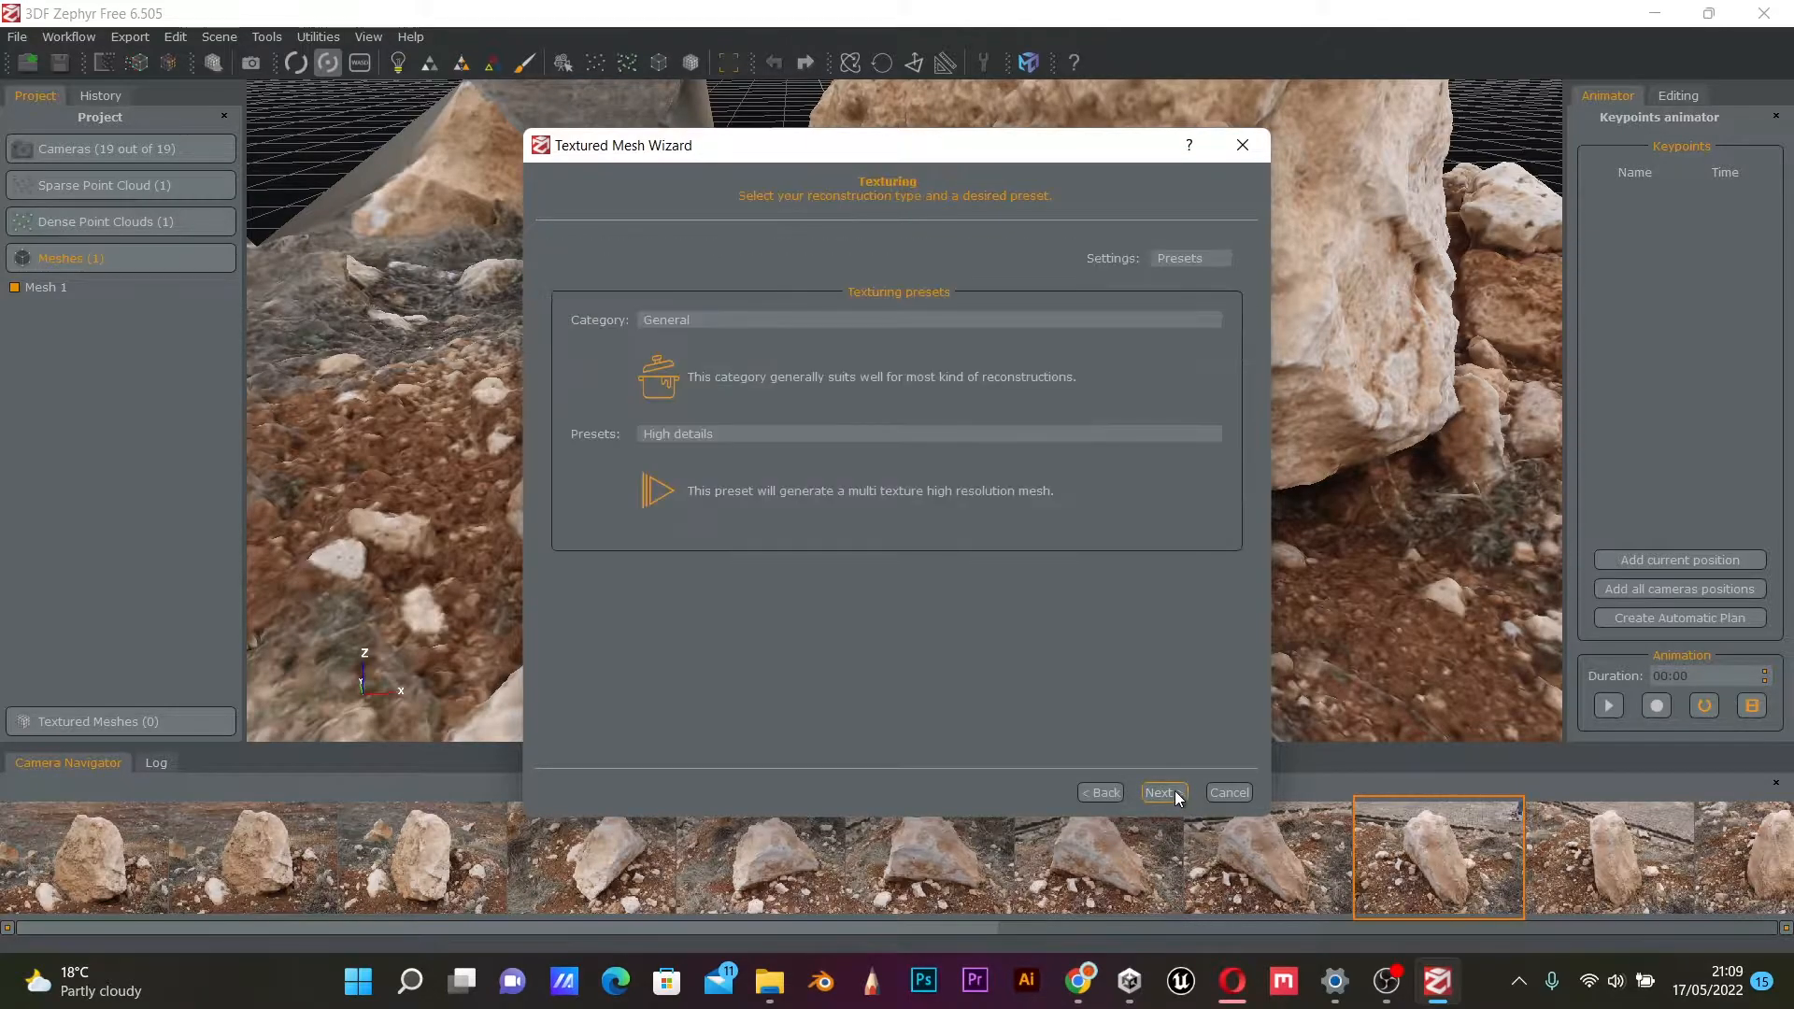
{"action": "left_click", "coordinate": [734, 322]}
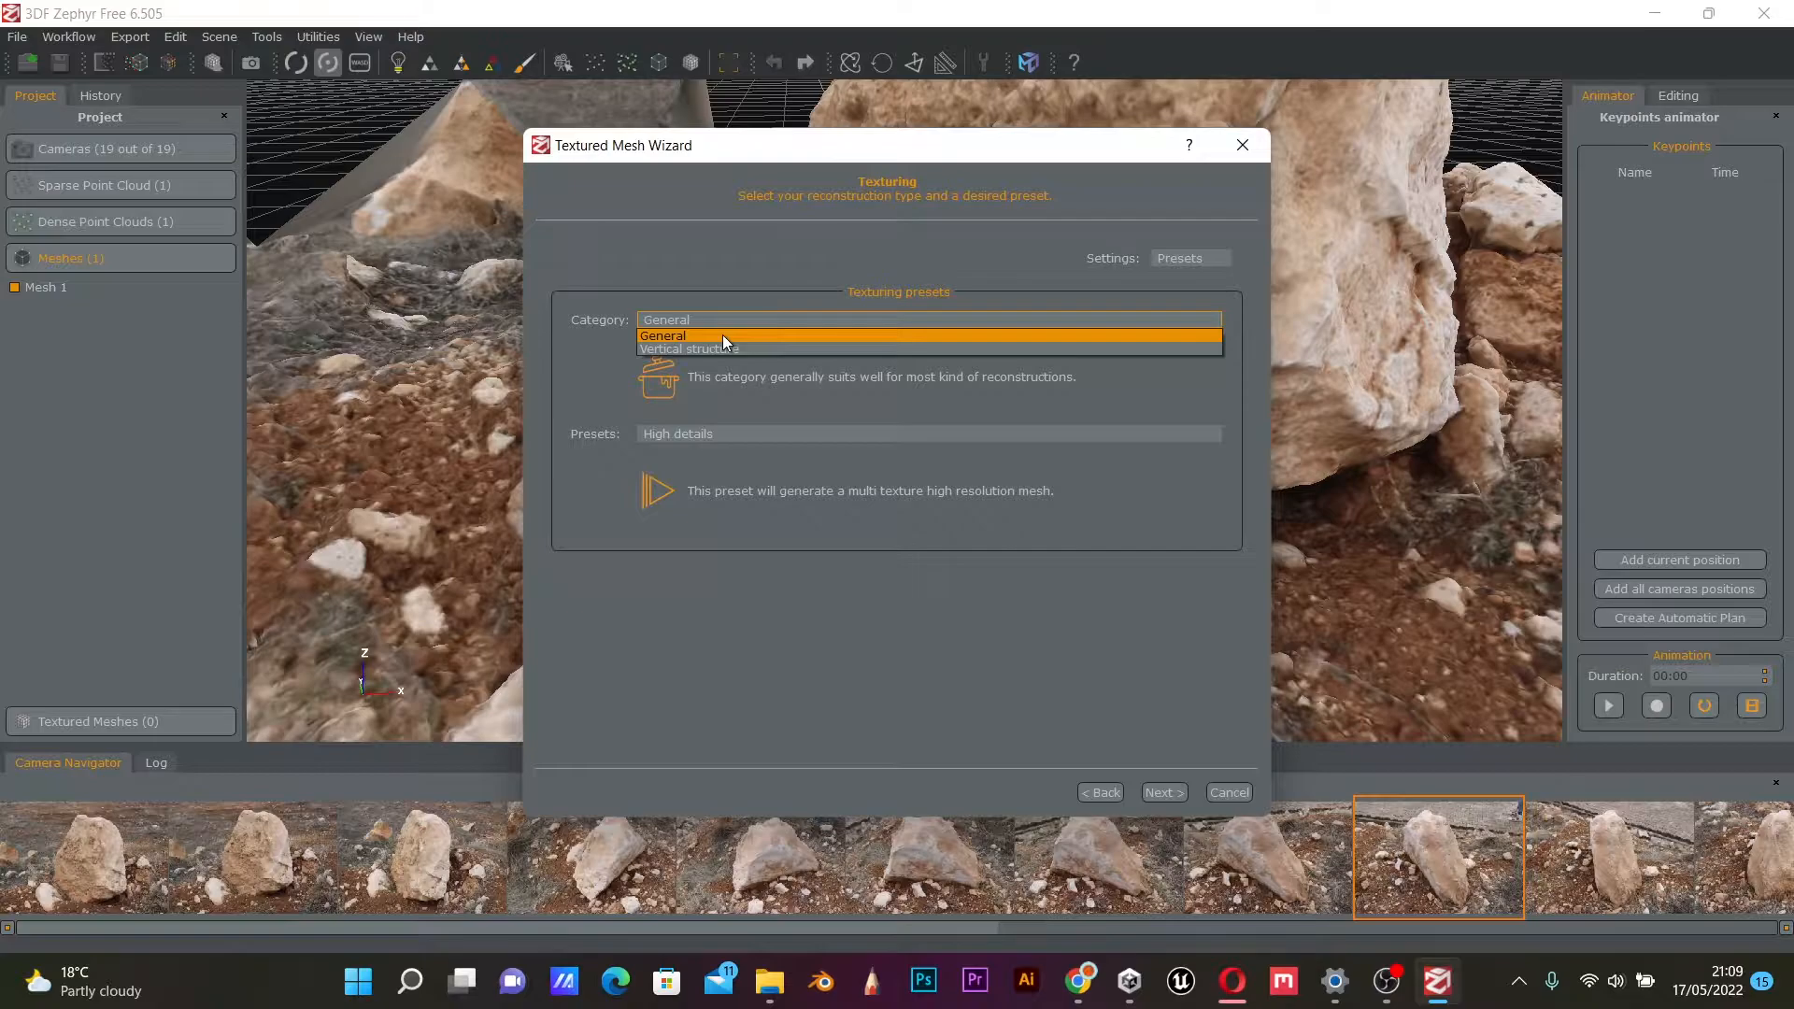
{"action": "left_click", "coordinate": [721, 335]}
Set the texturing preset to High details, run the textured mesh generation and finish the wizard.
{"action": "left_click", "coordinate": [799, 435]}
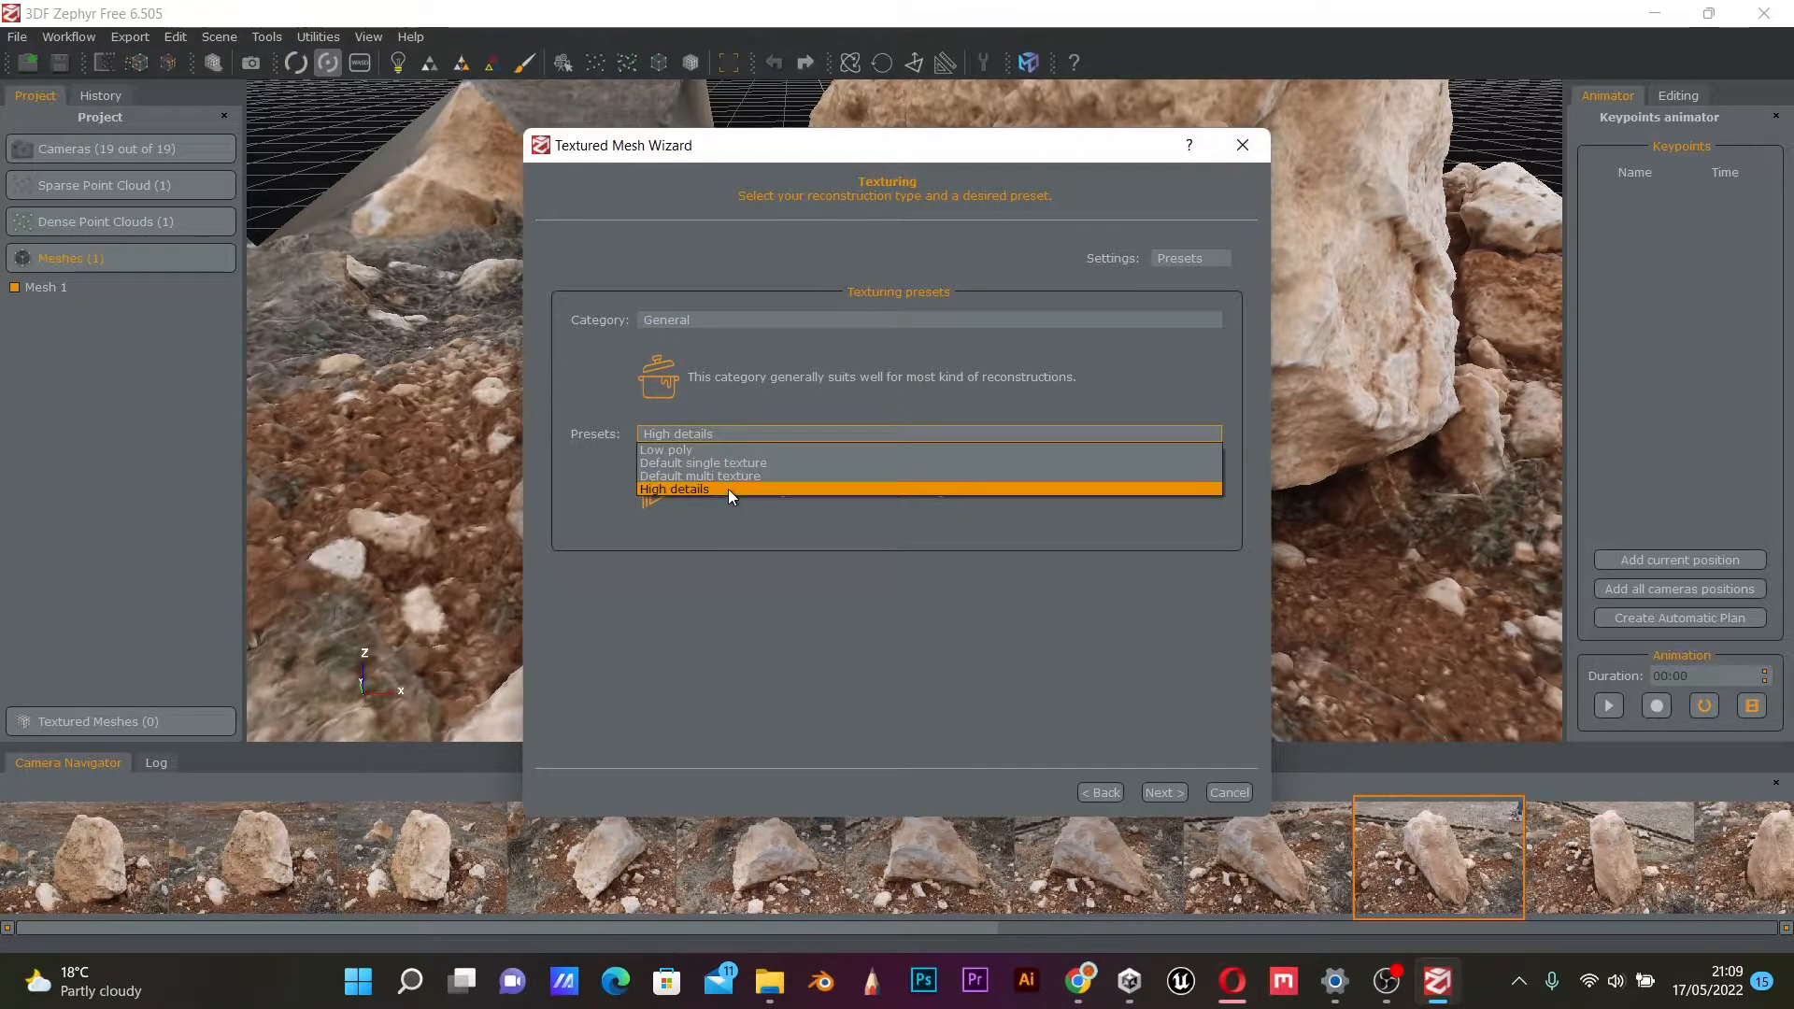
{"action": "left_click", "coordinate": [728, 490]}
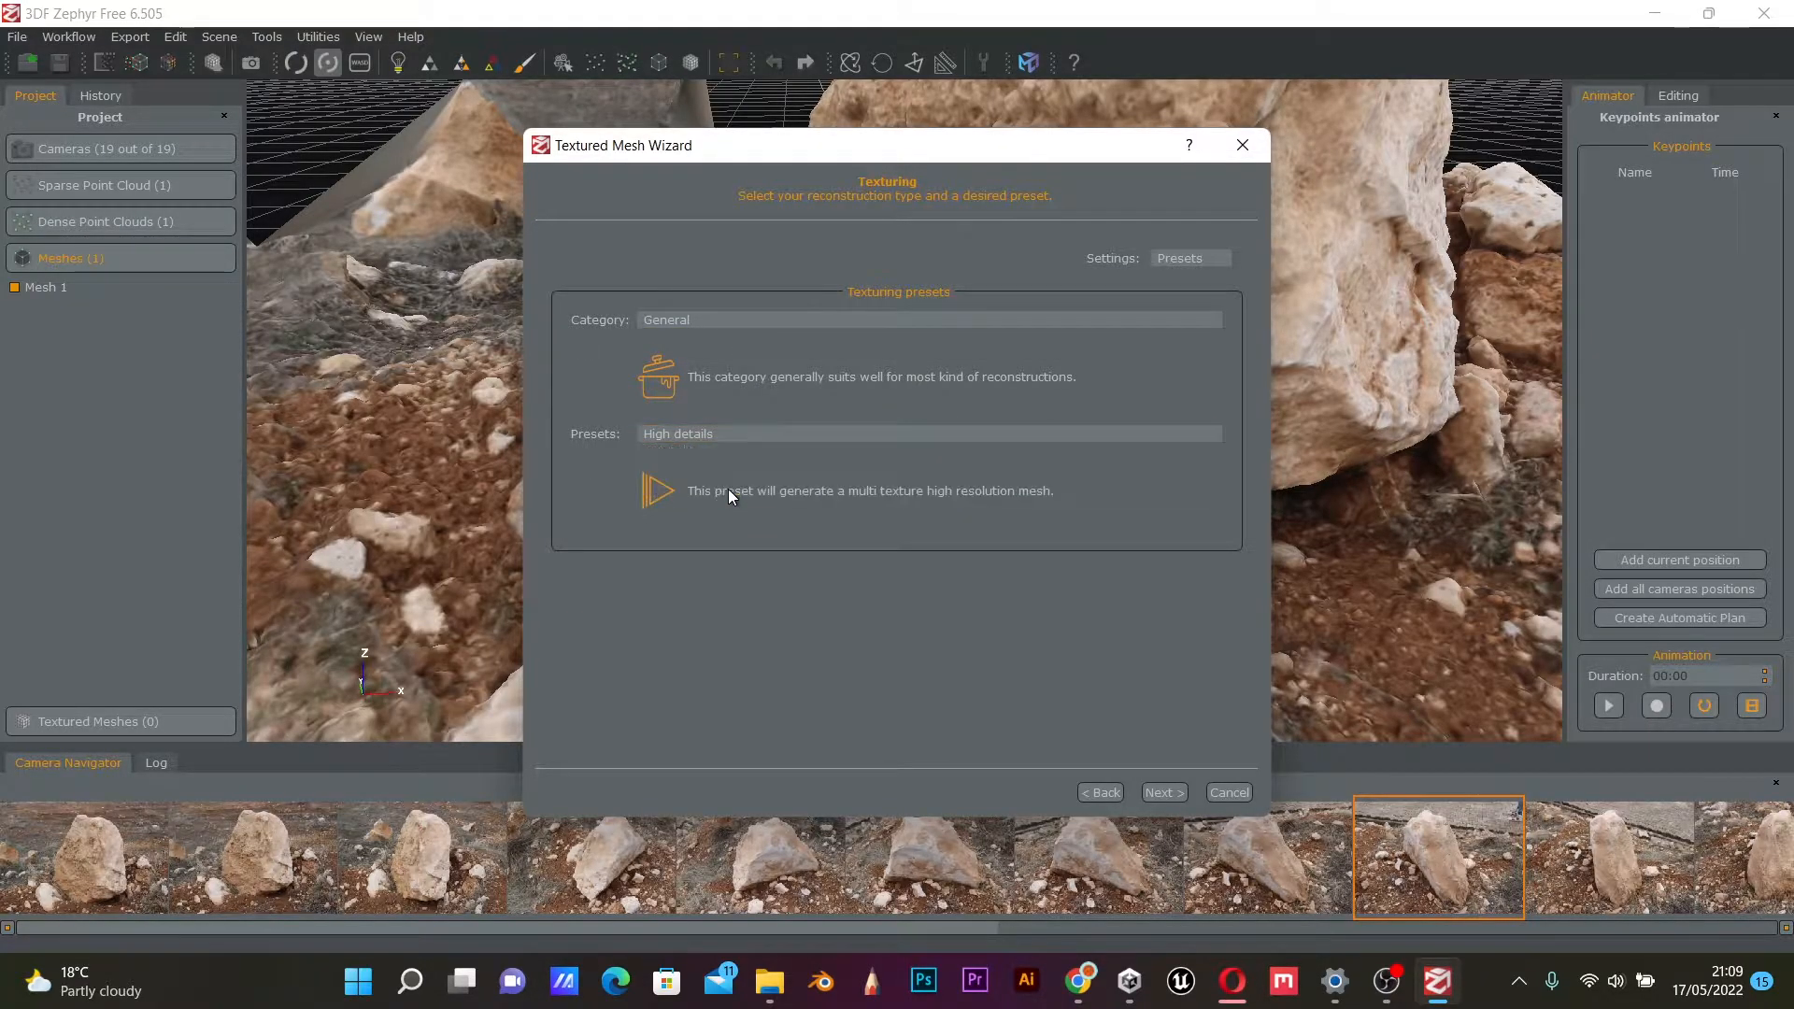
{"action": "left_click", "coordinate": [1165, 792]}
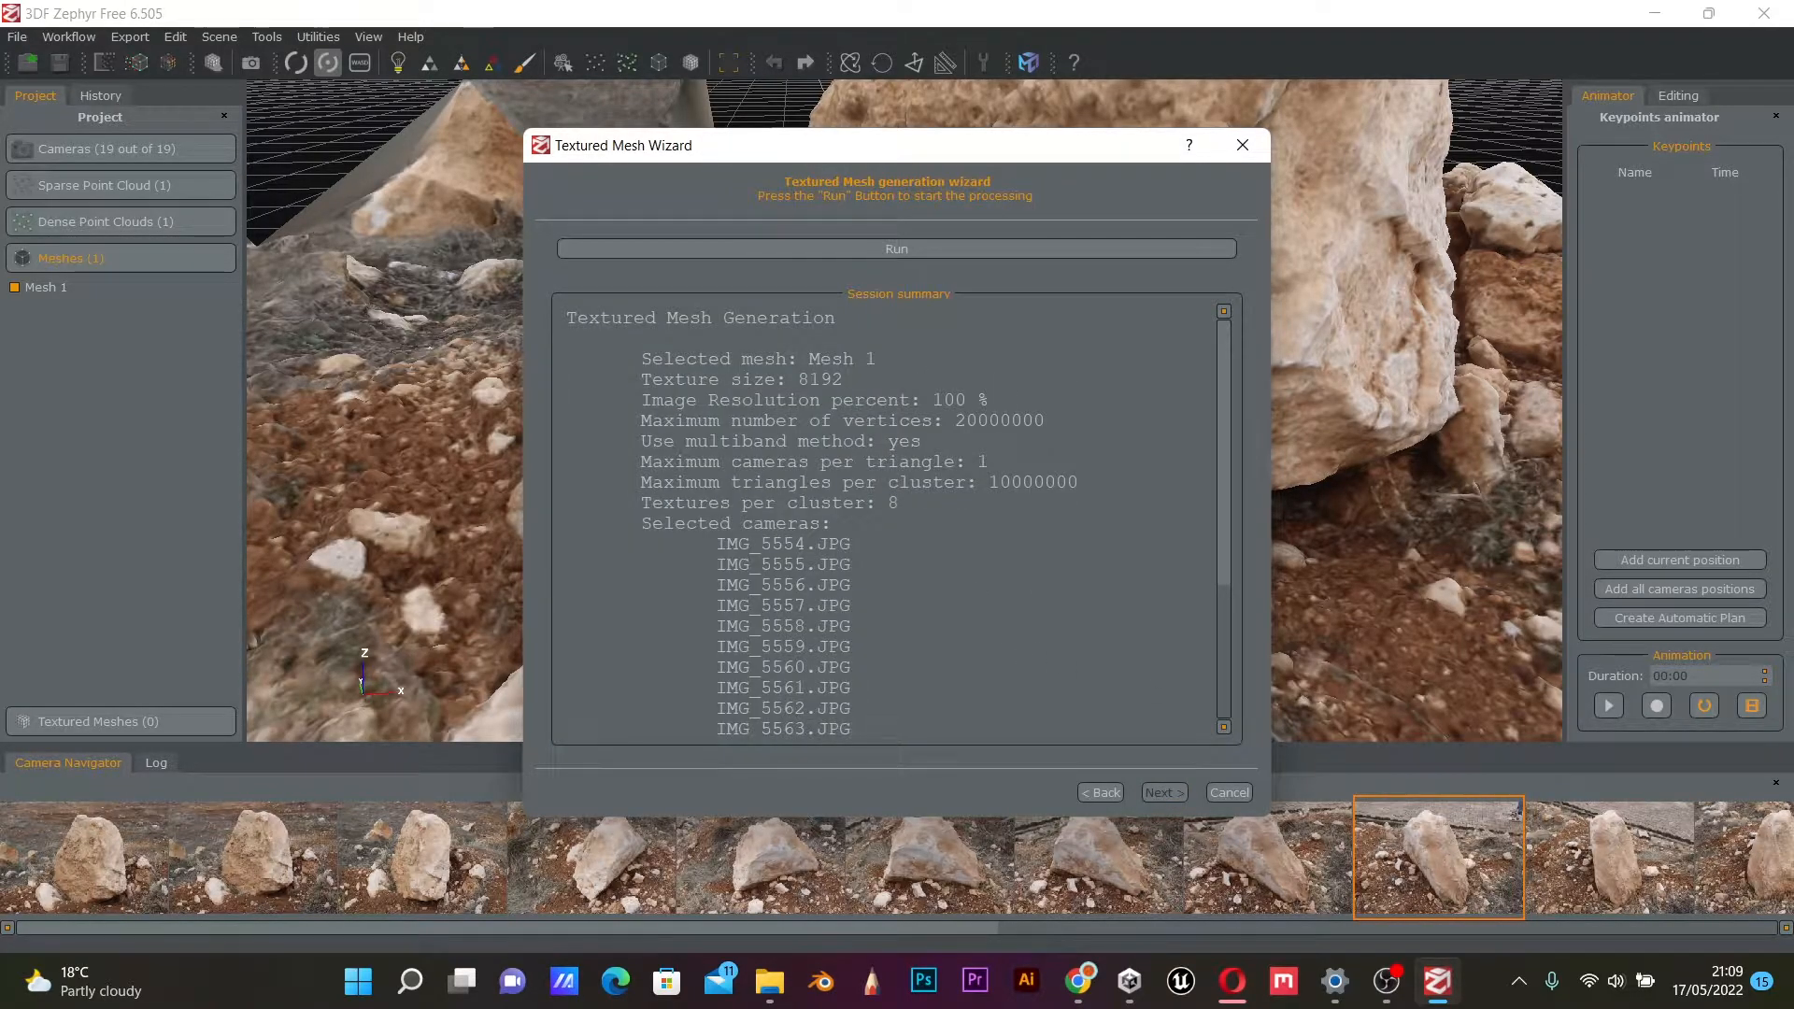
{"action": "left_click", "coordinate": [949, 254]}
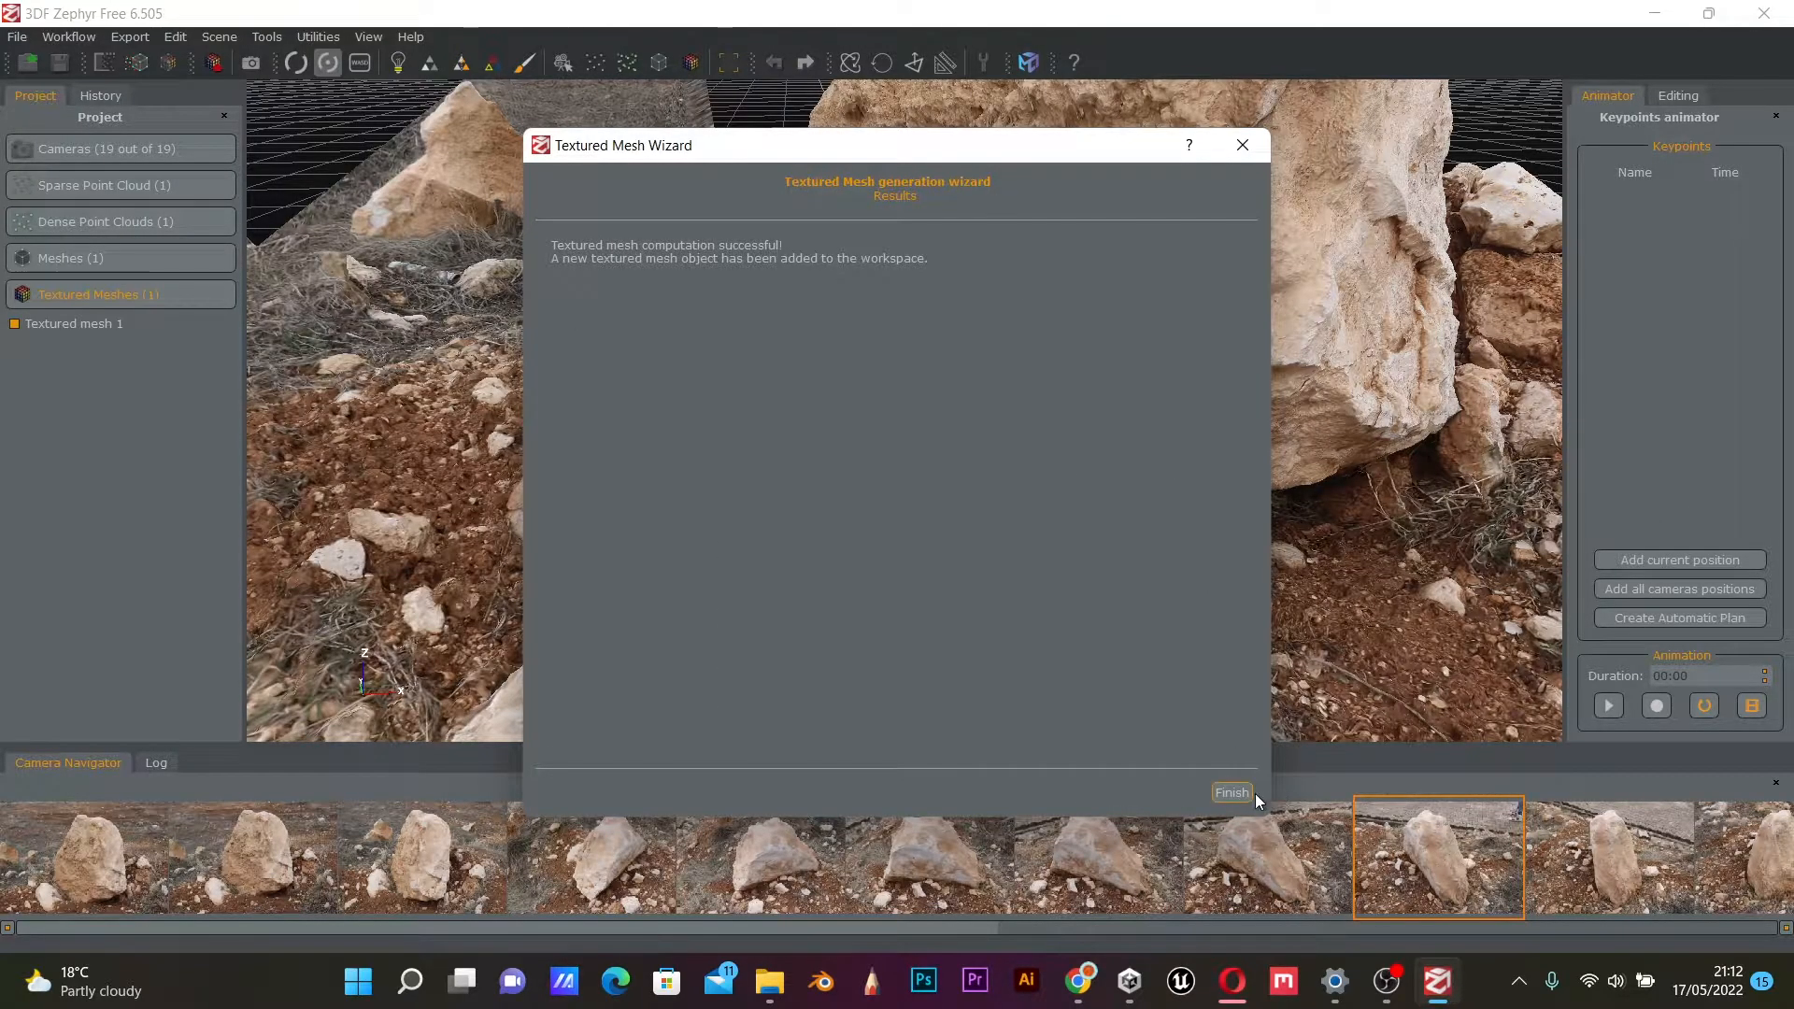
{"action": "left_click", "coordinate": [1231, 792]}
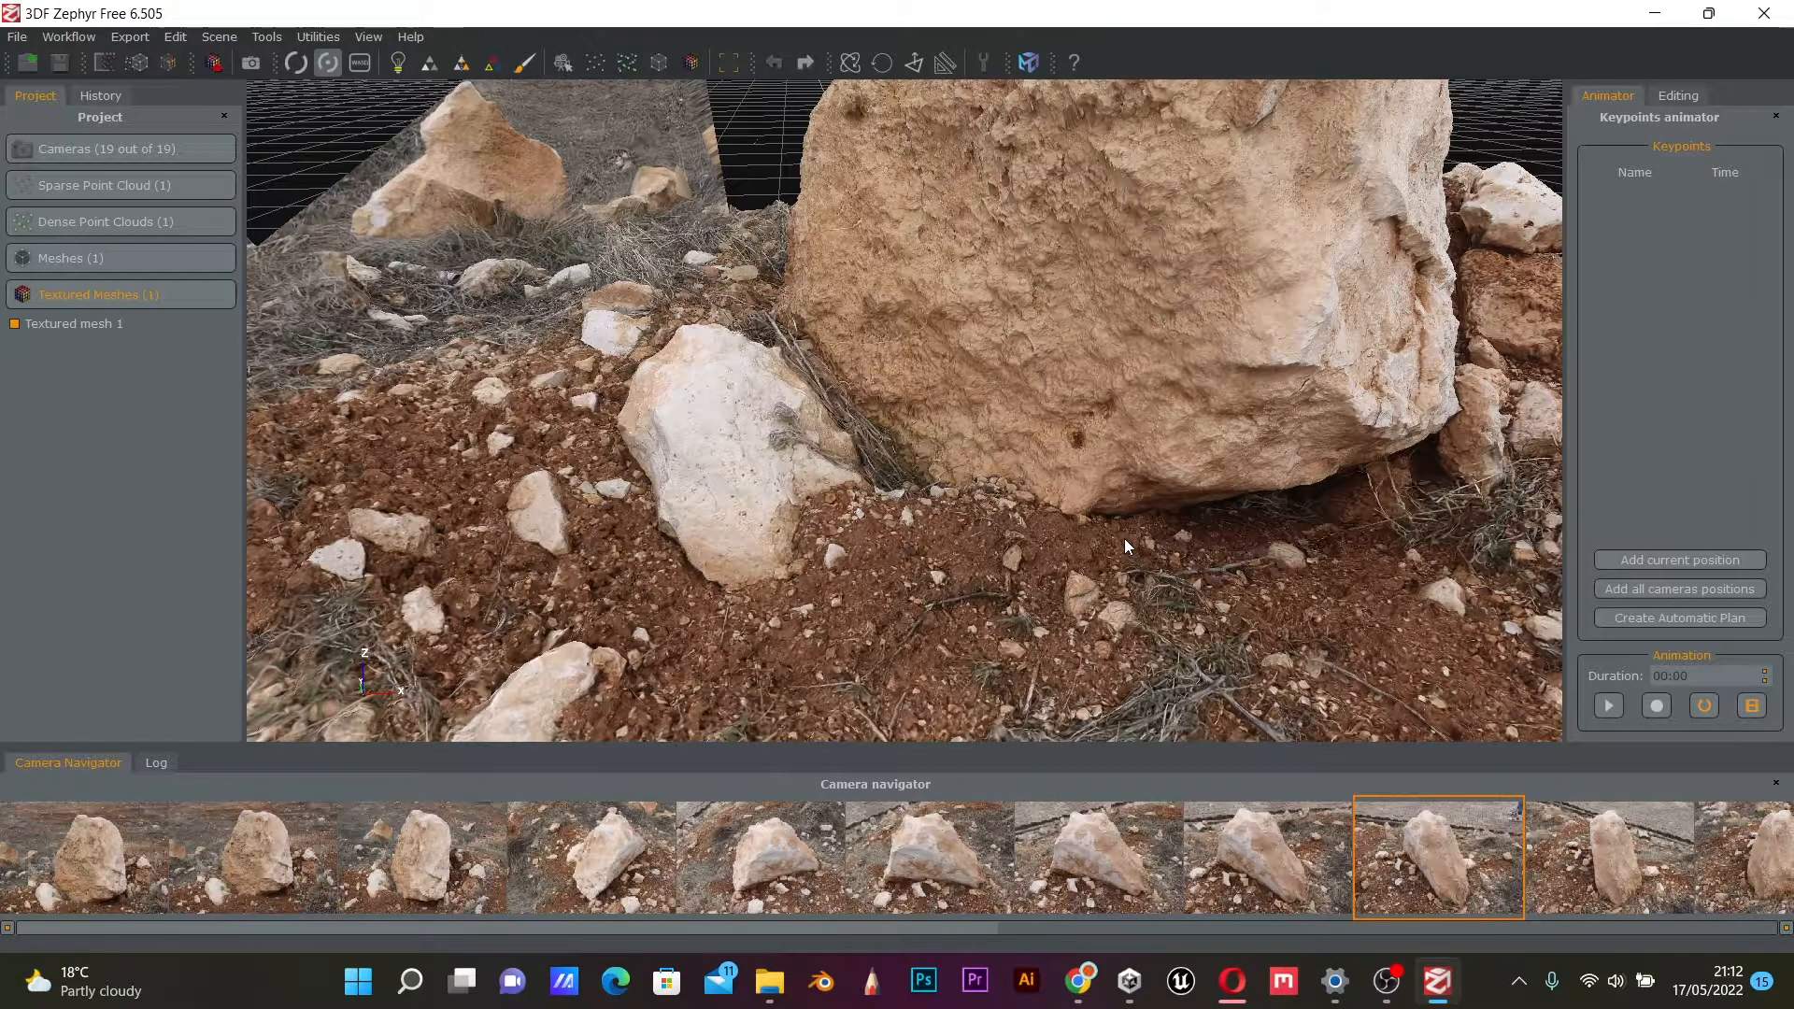
Examine the textured rock mesh from several angles, including close-ups of its base and the surrounding stones and ground.
{"action": "scroll", "coordinate": [1135, 545], "scroll_direction": "down", "scroll_amount": 2}
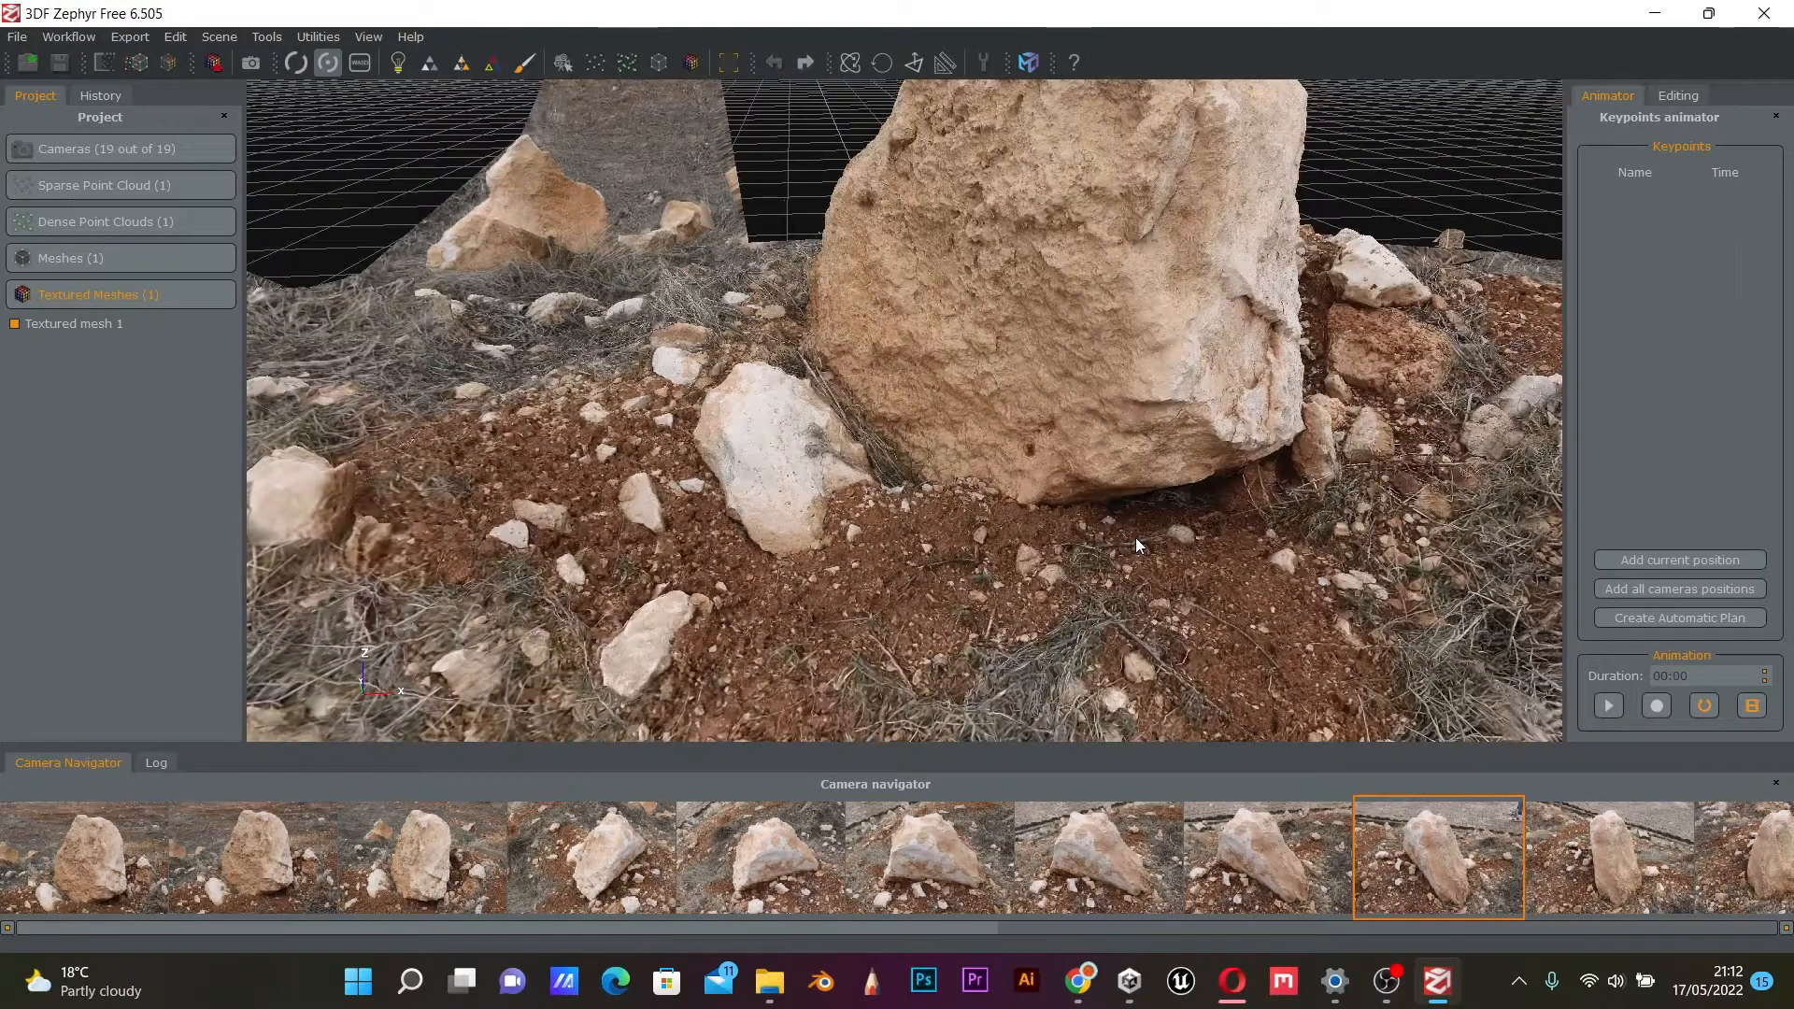
{"action": "scroll", "coordinate": [1135, 538], "scroll_direction": "up", "scroll_amount": 5}
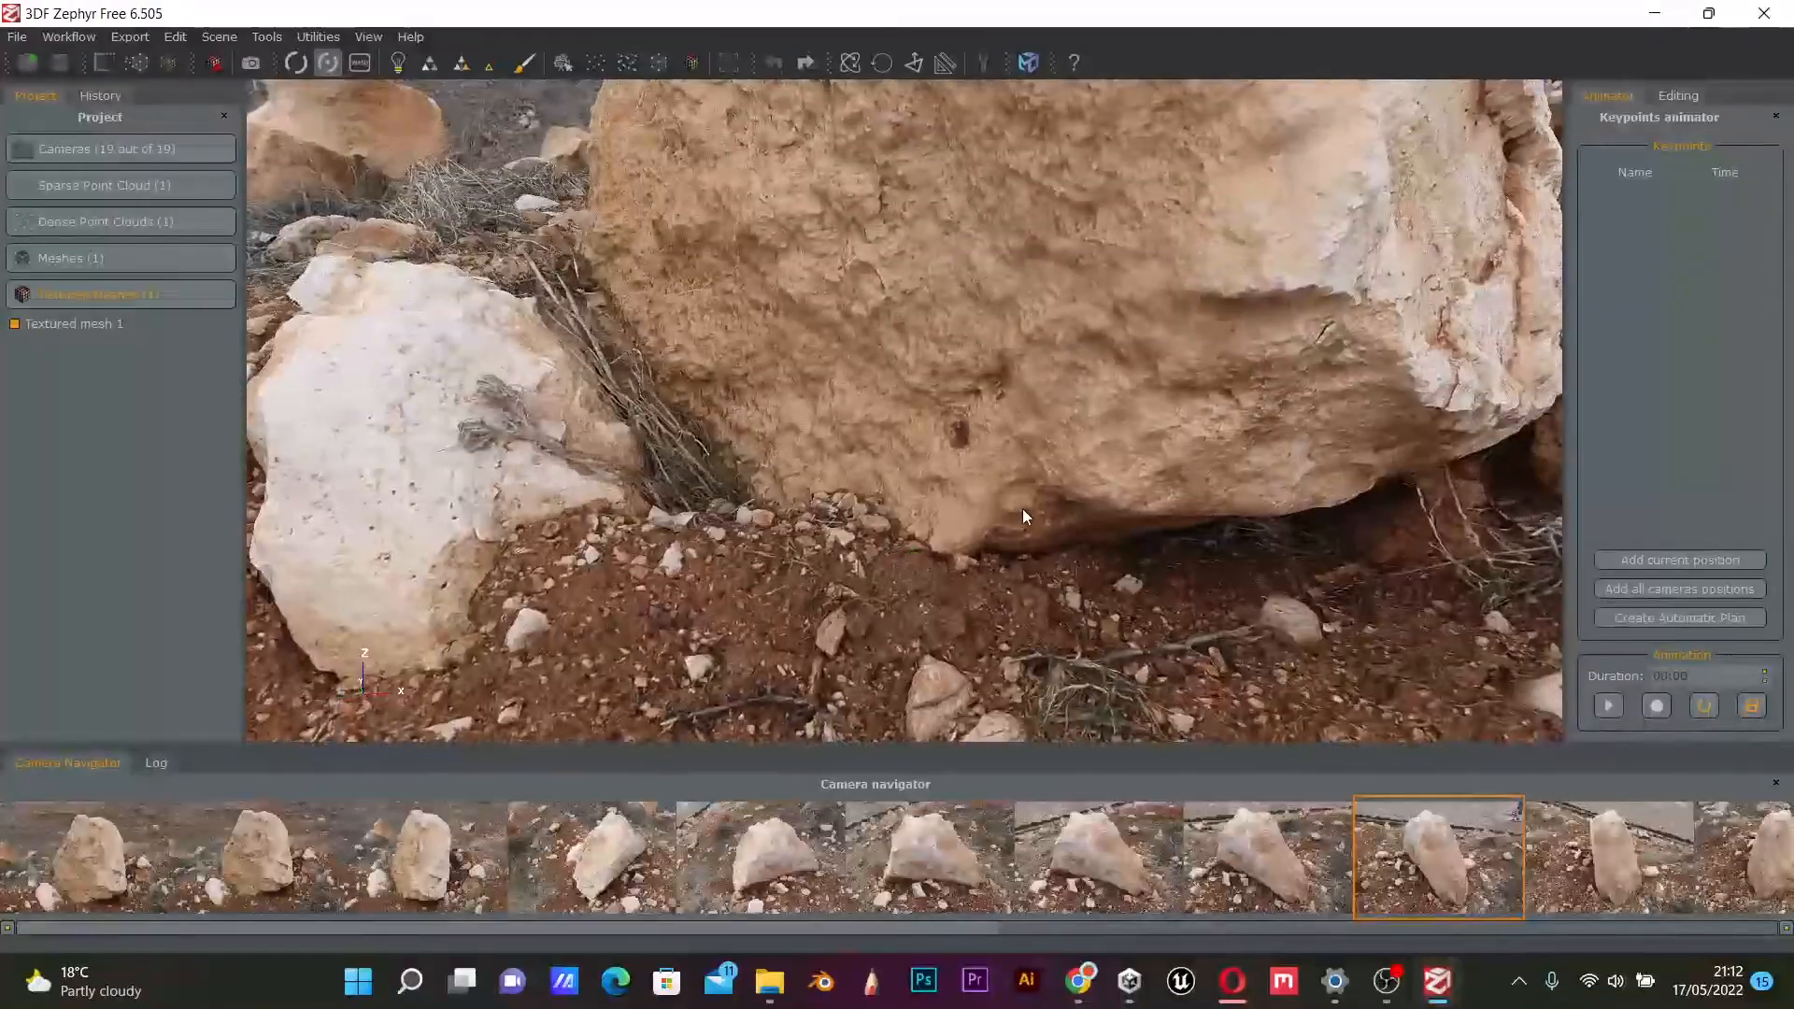
{"action": "scroll", "coordinate": [1022, 509], "scroll_direction": "down", "scroll_amount": 2}
{"action": "middle_click_drag", "start_coordinate": [1054, 547], "coordinate": [1005, 563]}
{"action": "left_click_drag", "start_coordinate": [1125, 565], "coordinate": [1198, 566]}
{"action": "scroll", "coordinate": [1198, 565], "scroll_direction": "down", "scroll_amount": 2}
{"action": "scroll", "coordinate": [1176, 587], "scroll_direction": "down", "scroll_amount": 1}
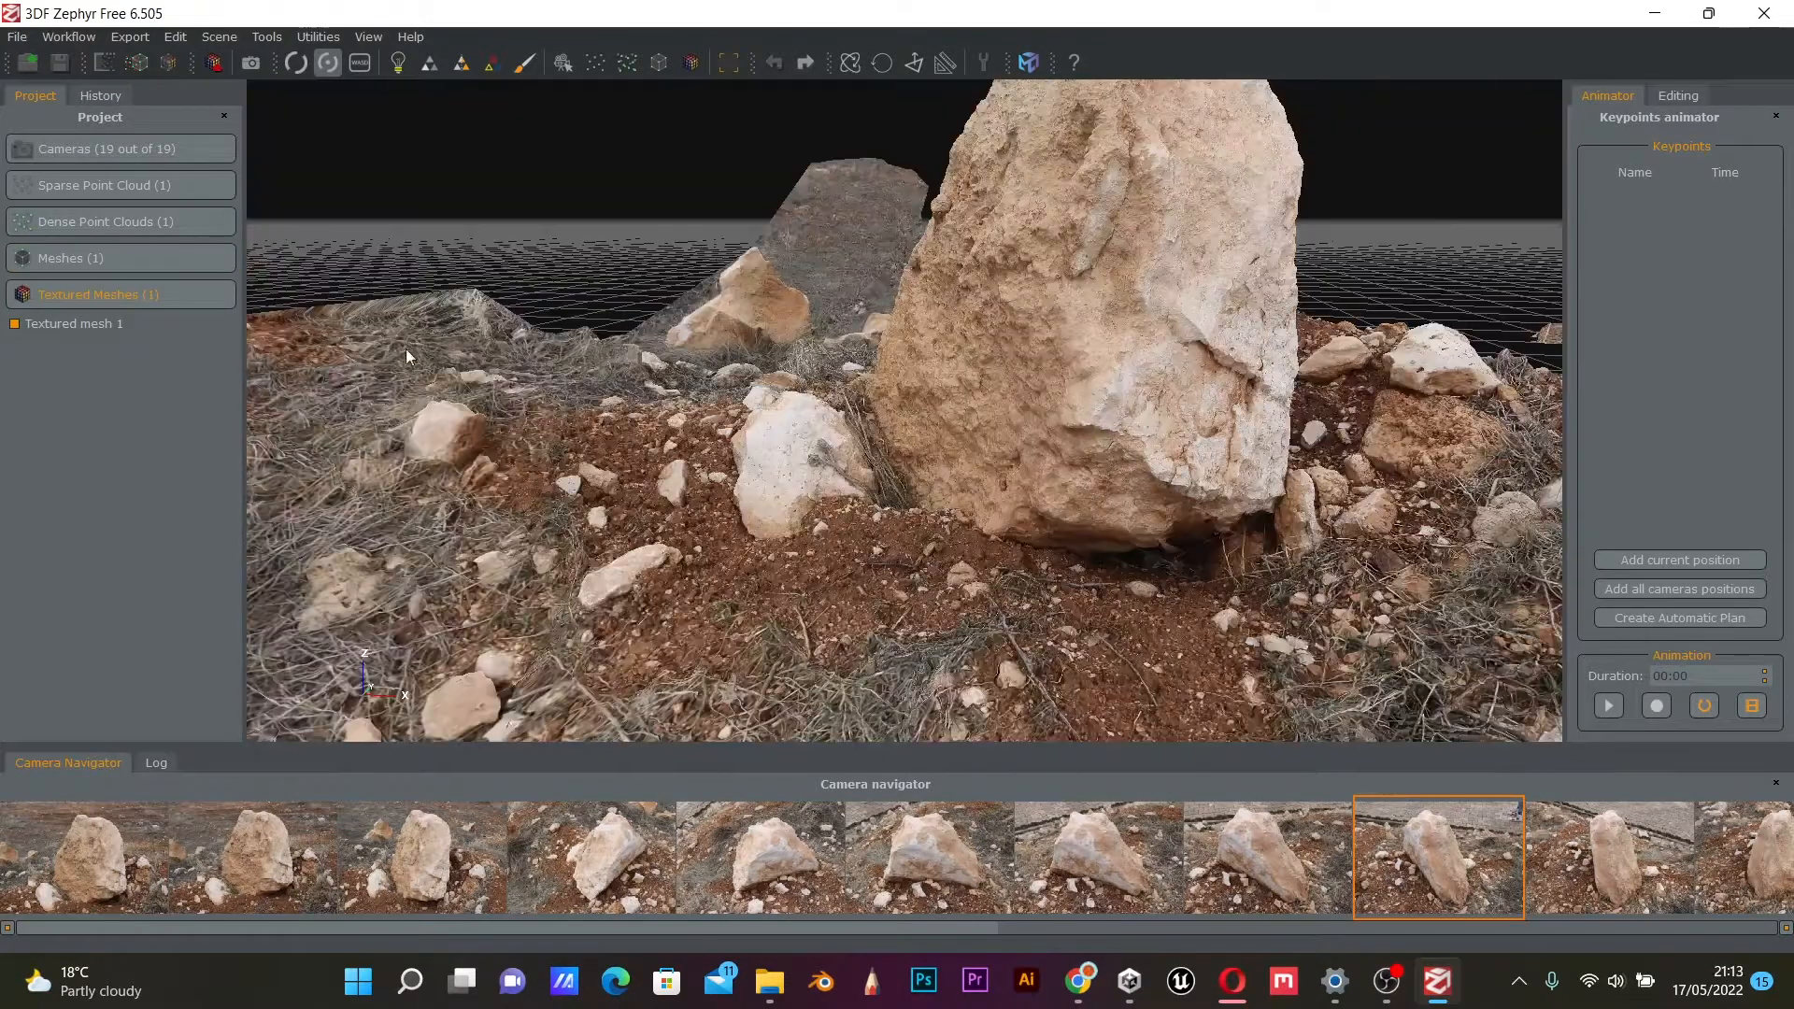
{"action": "left_click_drag", "start_coordinate": [1005, 516], "coordinate": [1159, 460]}
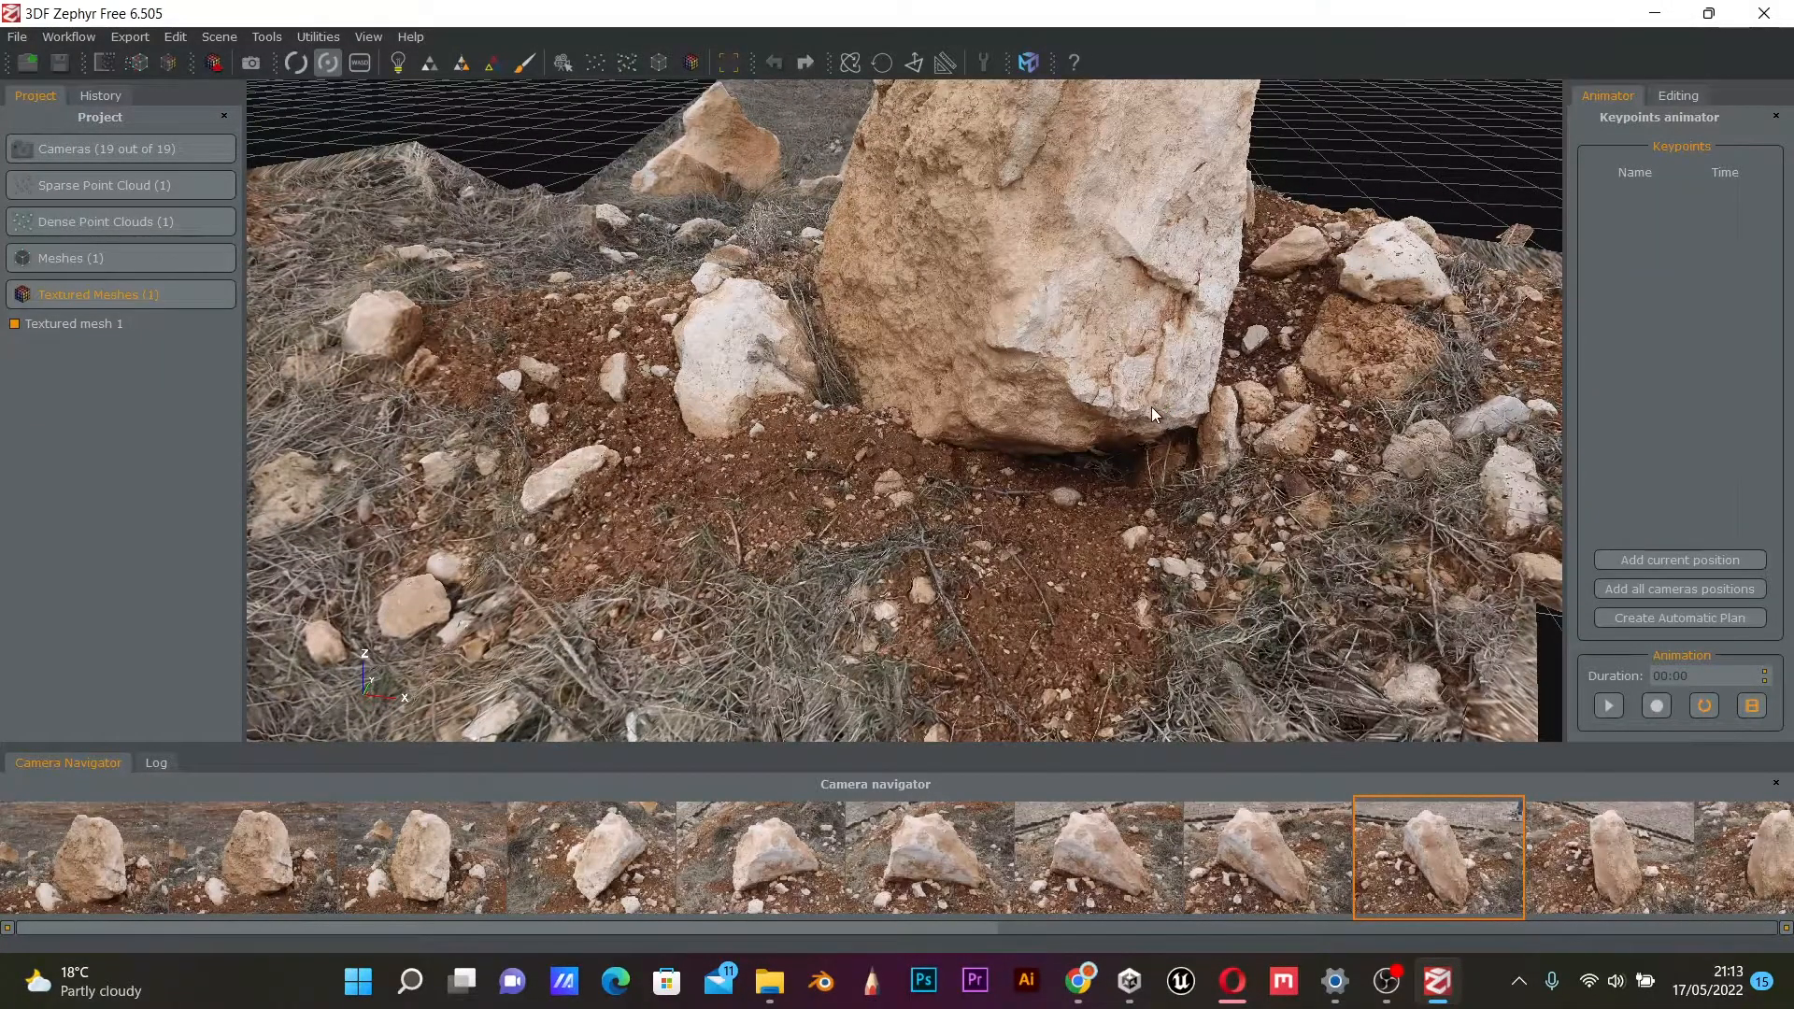
Start generating and exporting an enhanced mesh from Textured mesh 1, keeping FBX as the format with texture export on.
{"action": "left_click", "coordinate": [72, 38]}
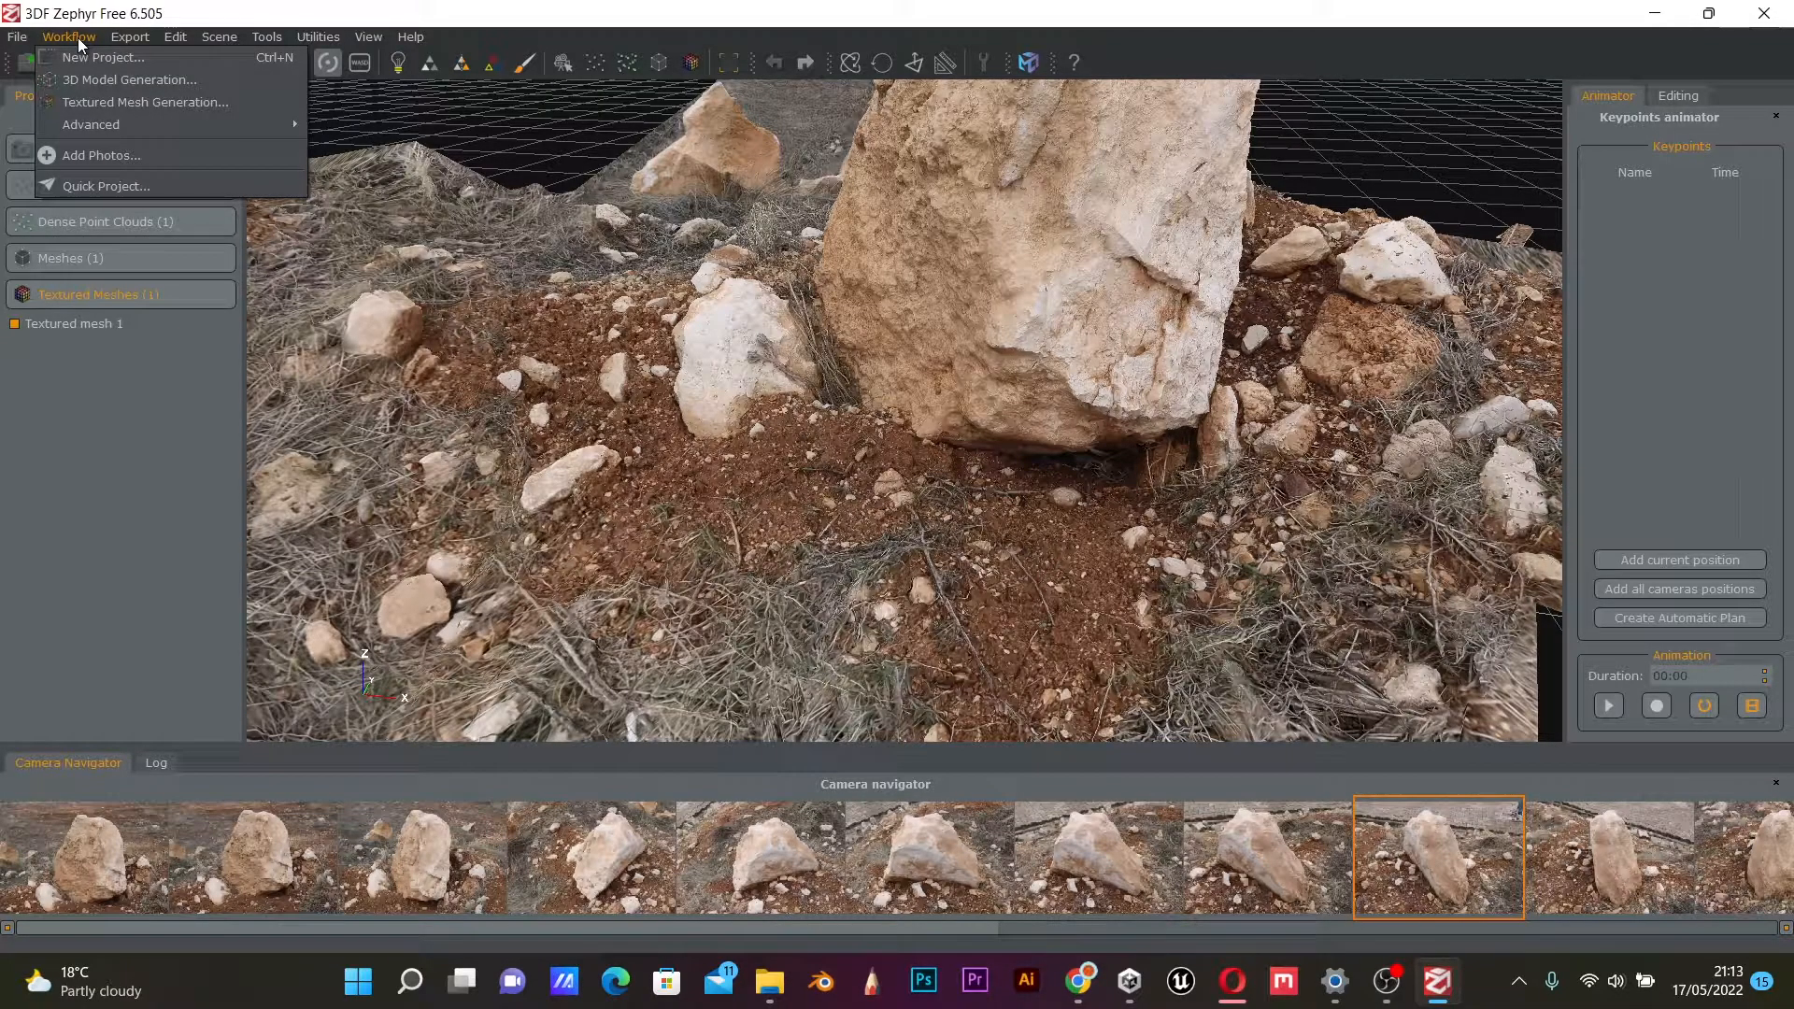
{"action": "mouse_move", "coordinate": [118, 120]}
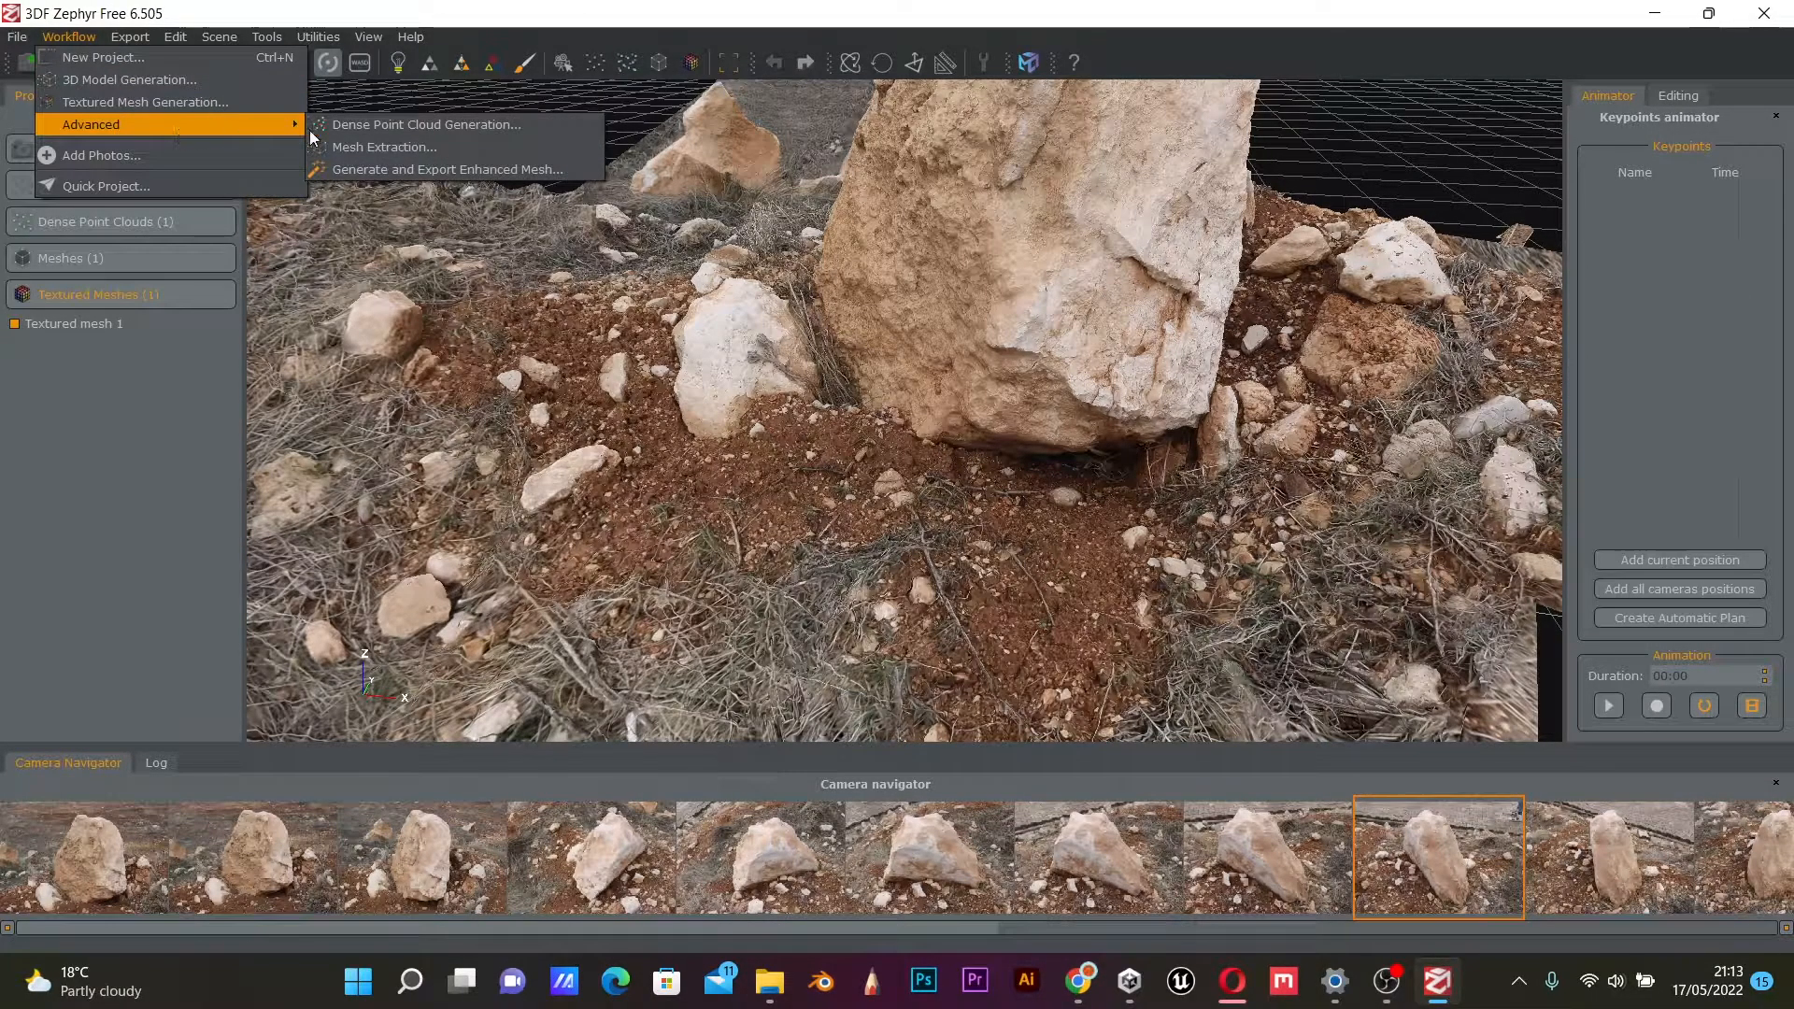
{"action": "left_click", "coordinate": [417, 169]}
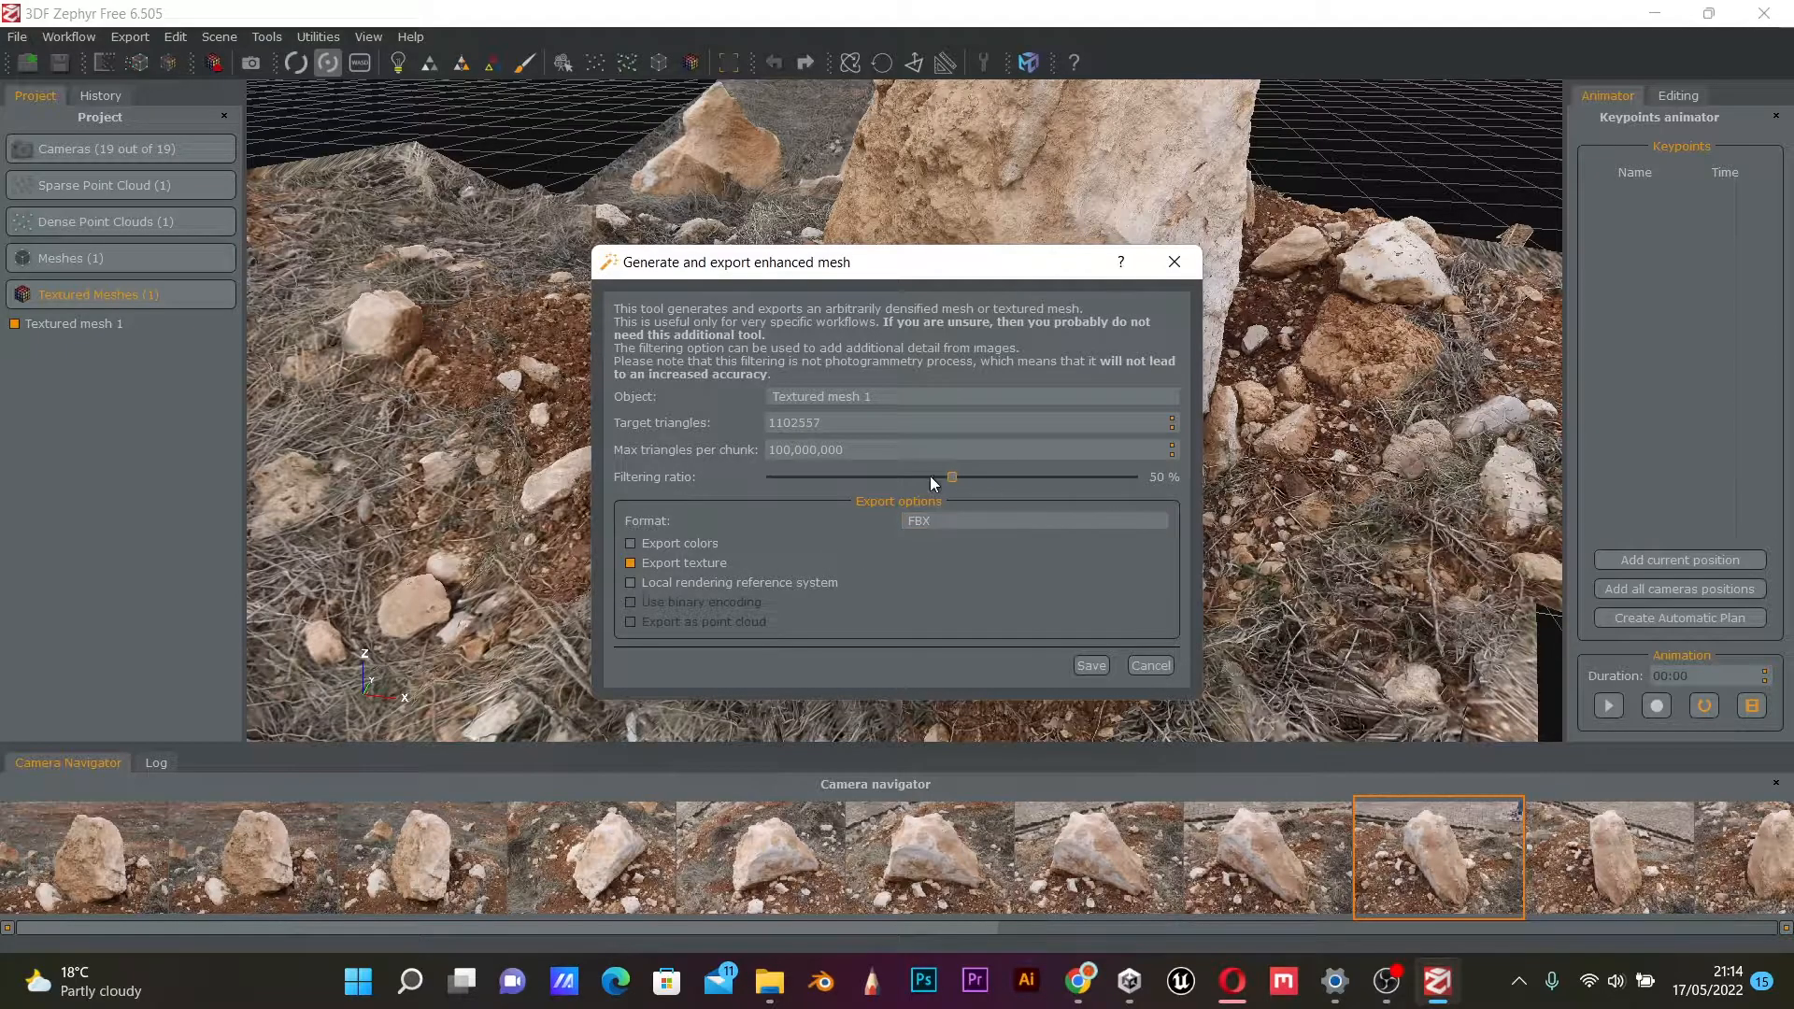
{"action": "left_click", "coordinate": [1019, 524]}
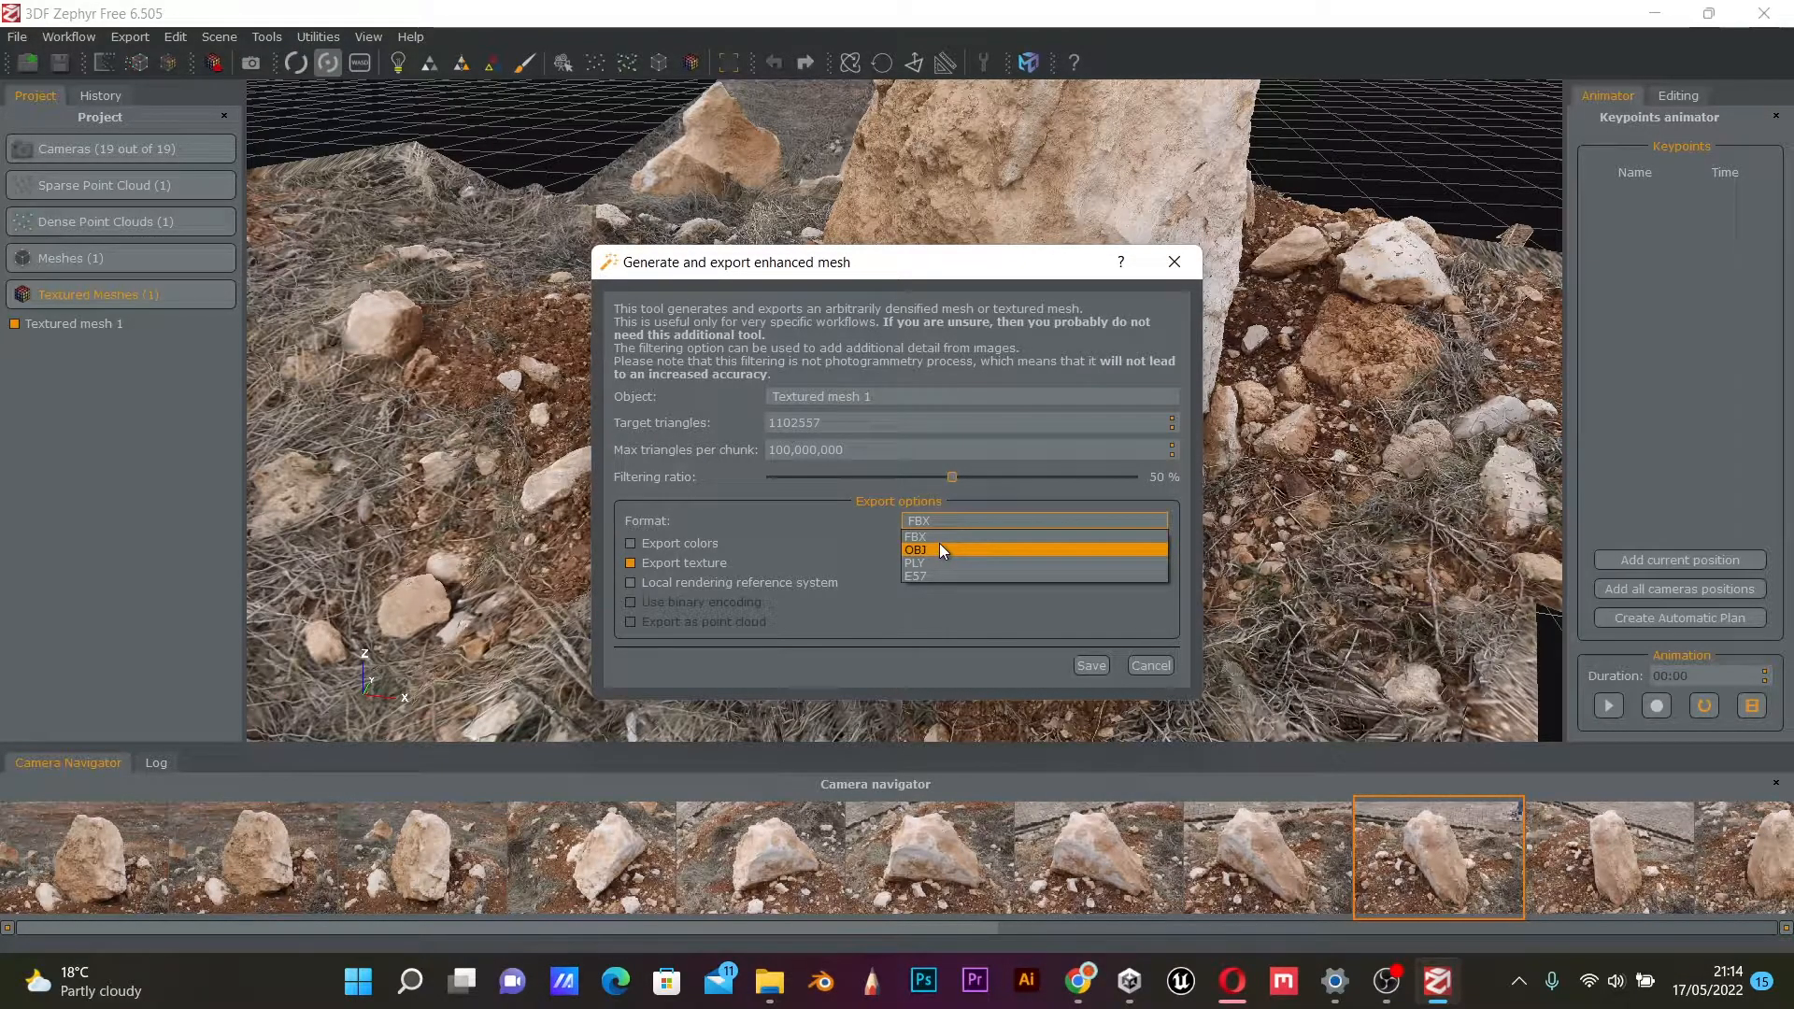
{"action": "left_click", "coordinate": [859, 540]}
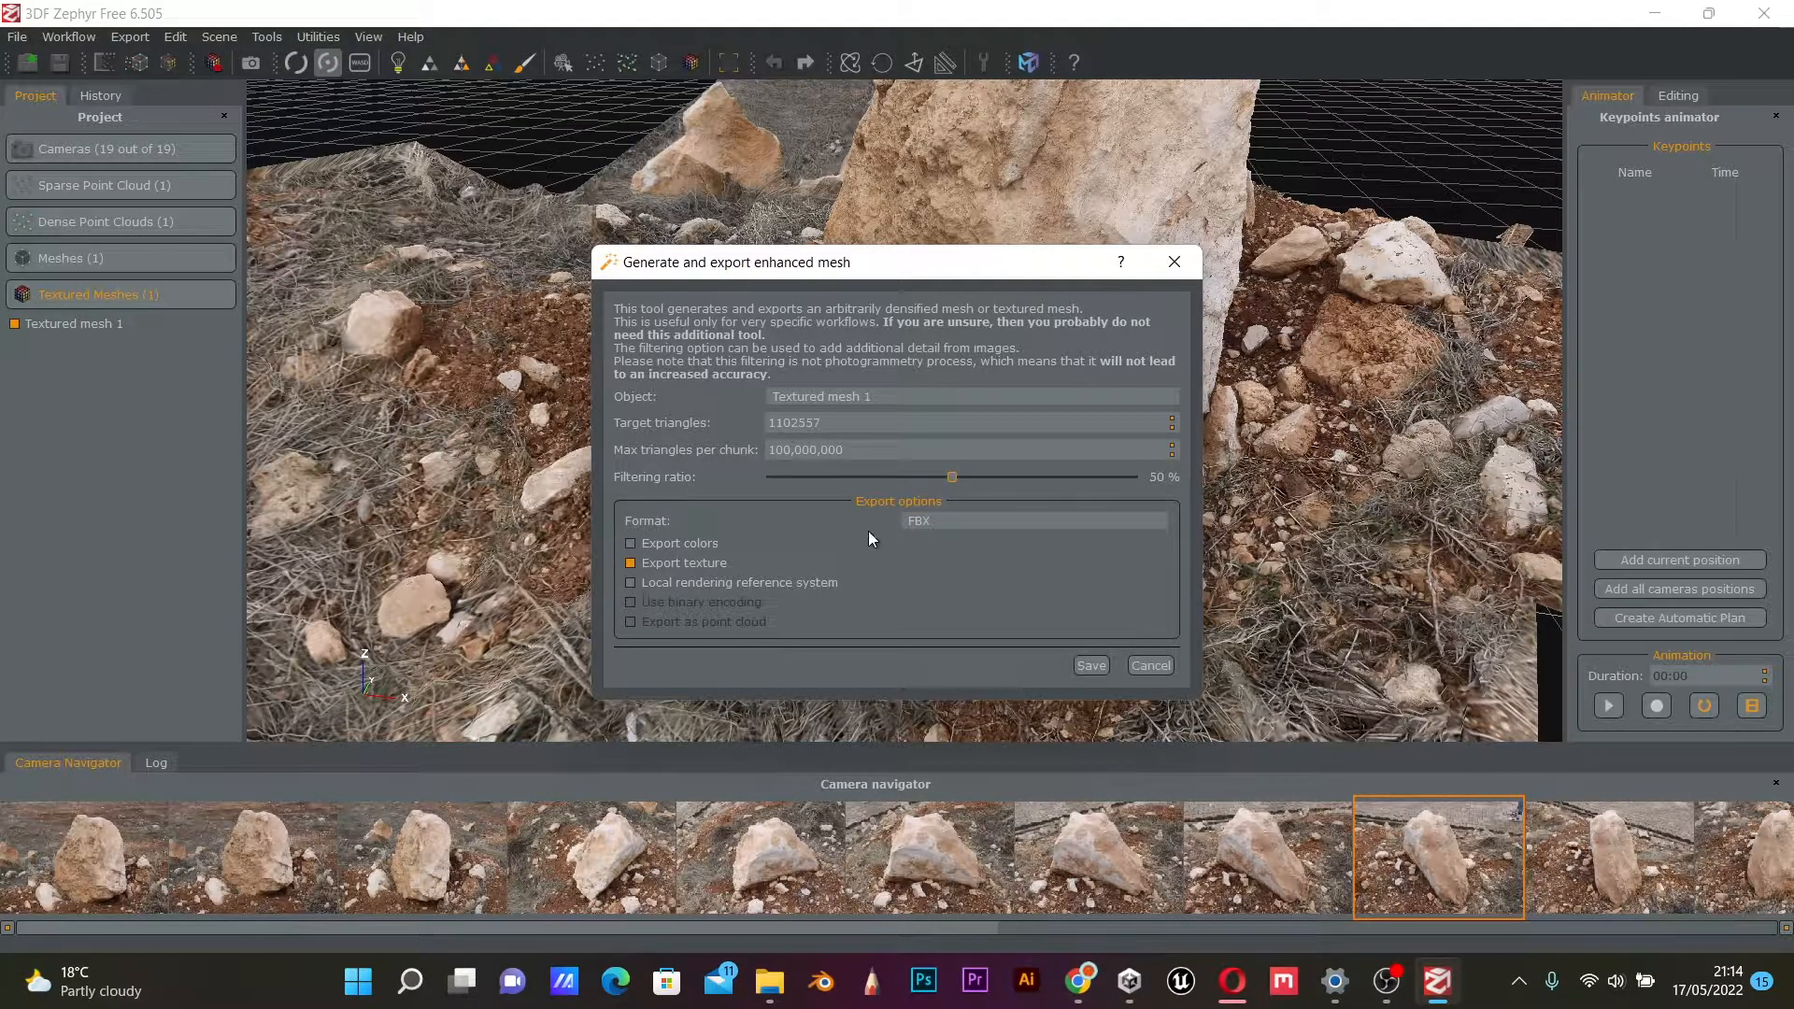
Save the enhanced mesh export as an FBX file named rockscan2 in the DivineScan folder.
{"action": "left_click", "coordinate": [1086, 666]}
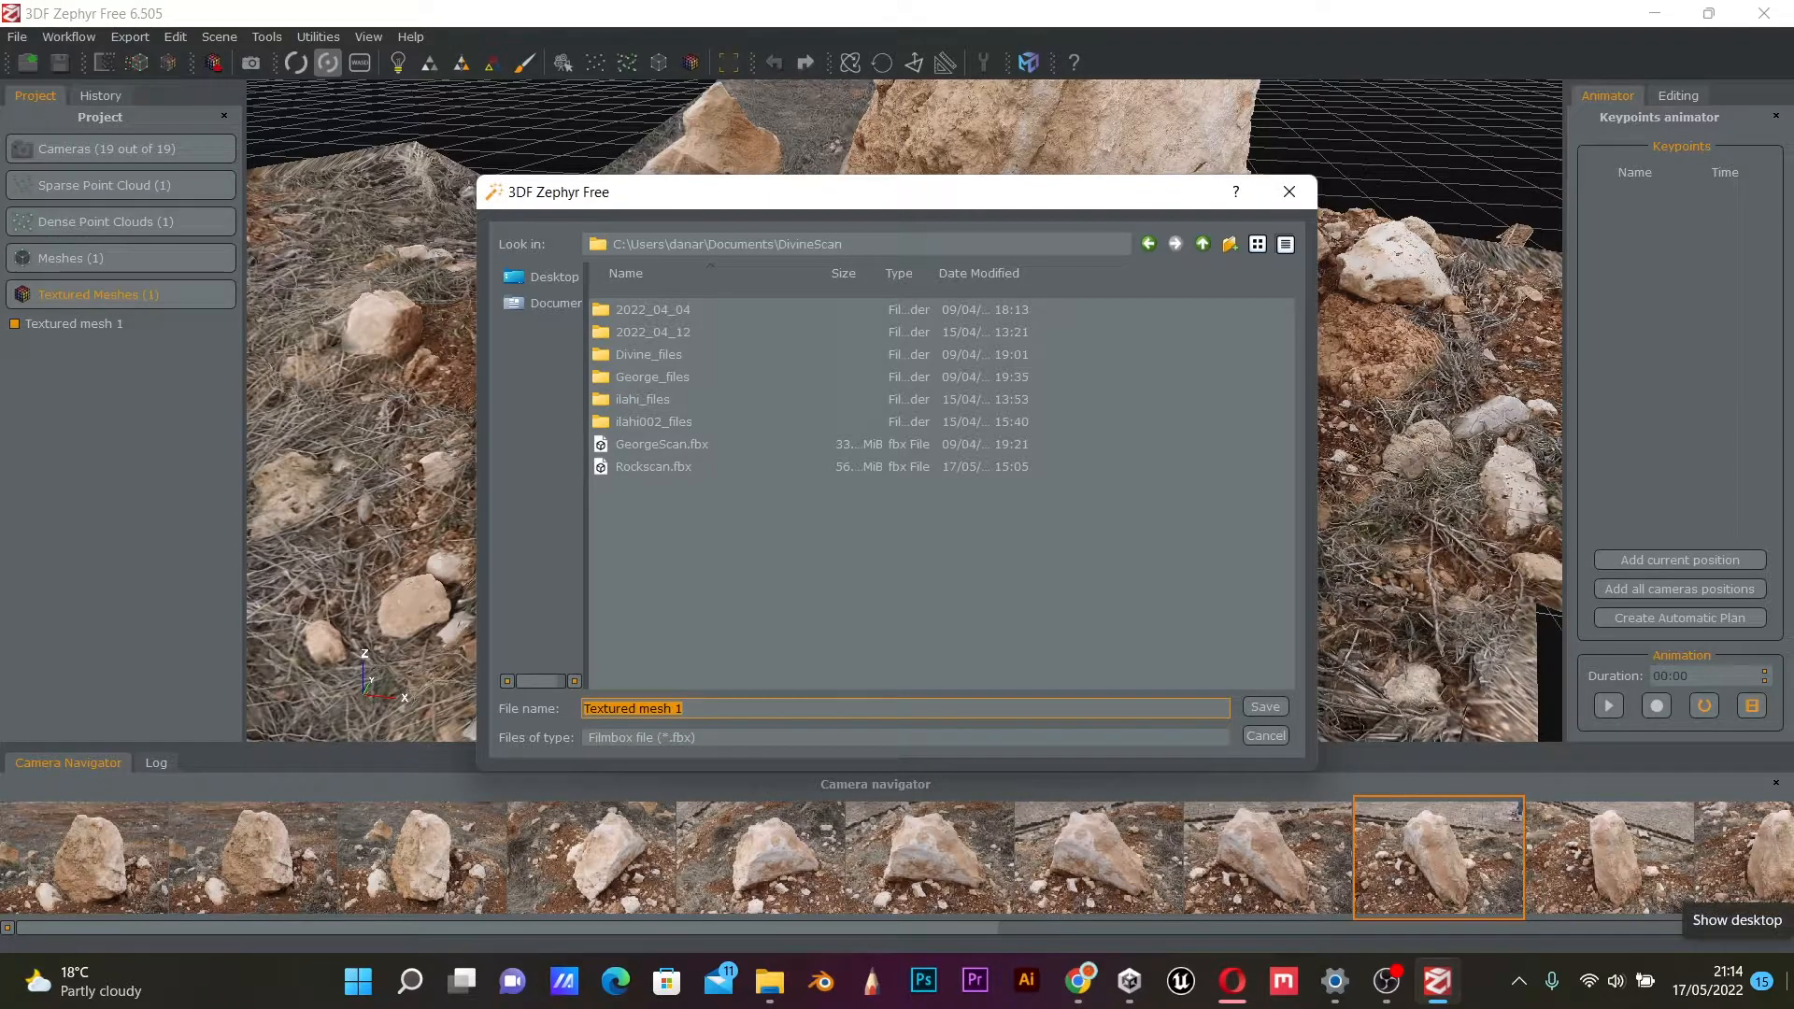
{"action": "type", "text": "rockso"}
{"action": "key", "text": "BackSpace"}
{"action": "type", "text": "can2"}
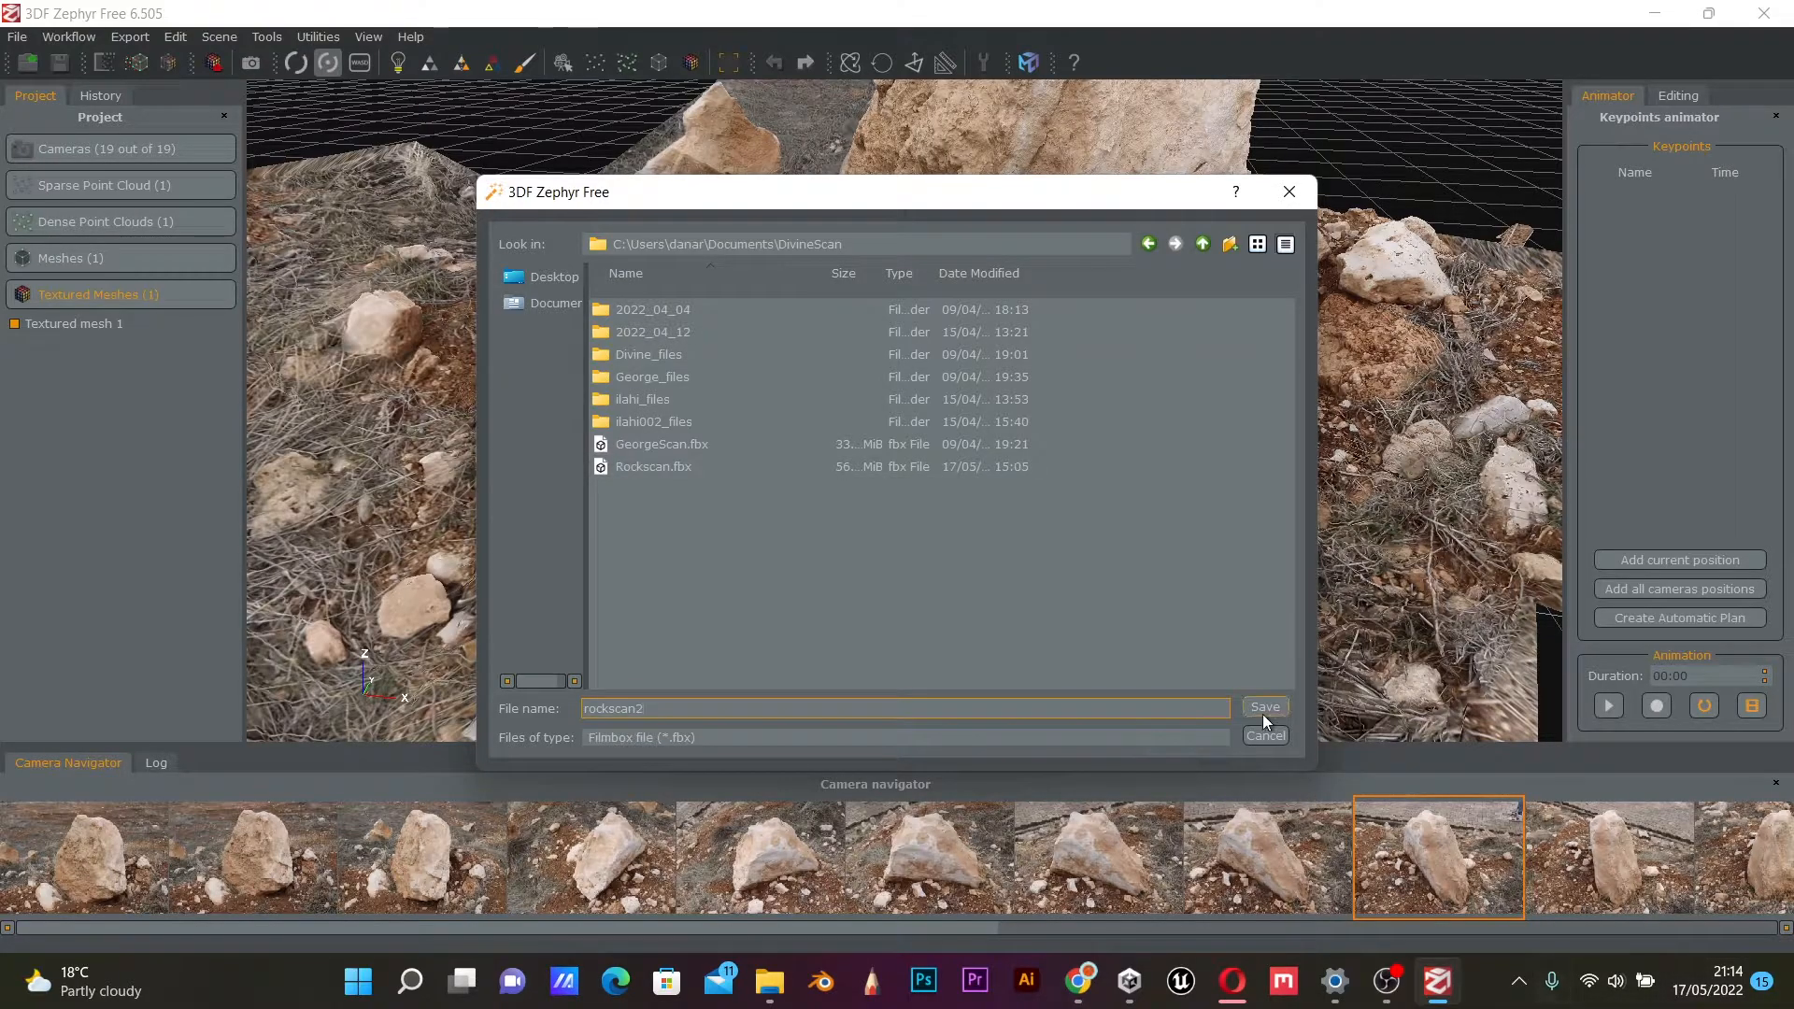
{"action": "left_click", "coordinate": [1263, 710]}
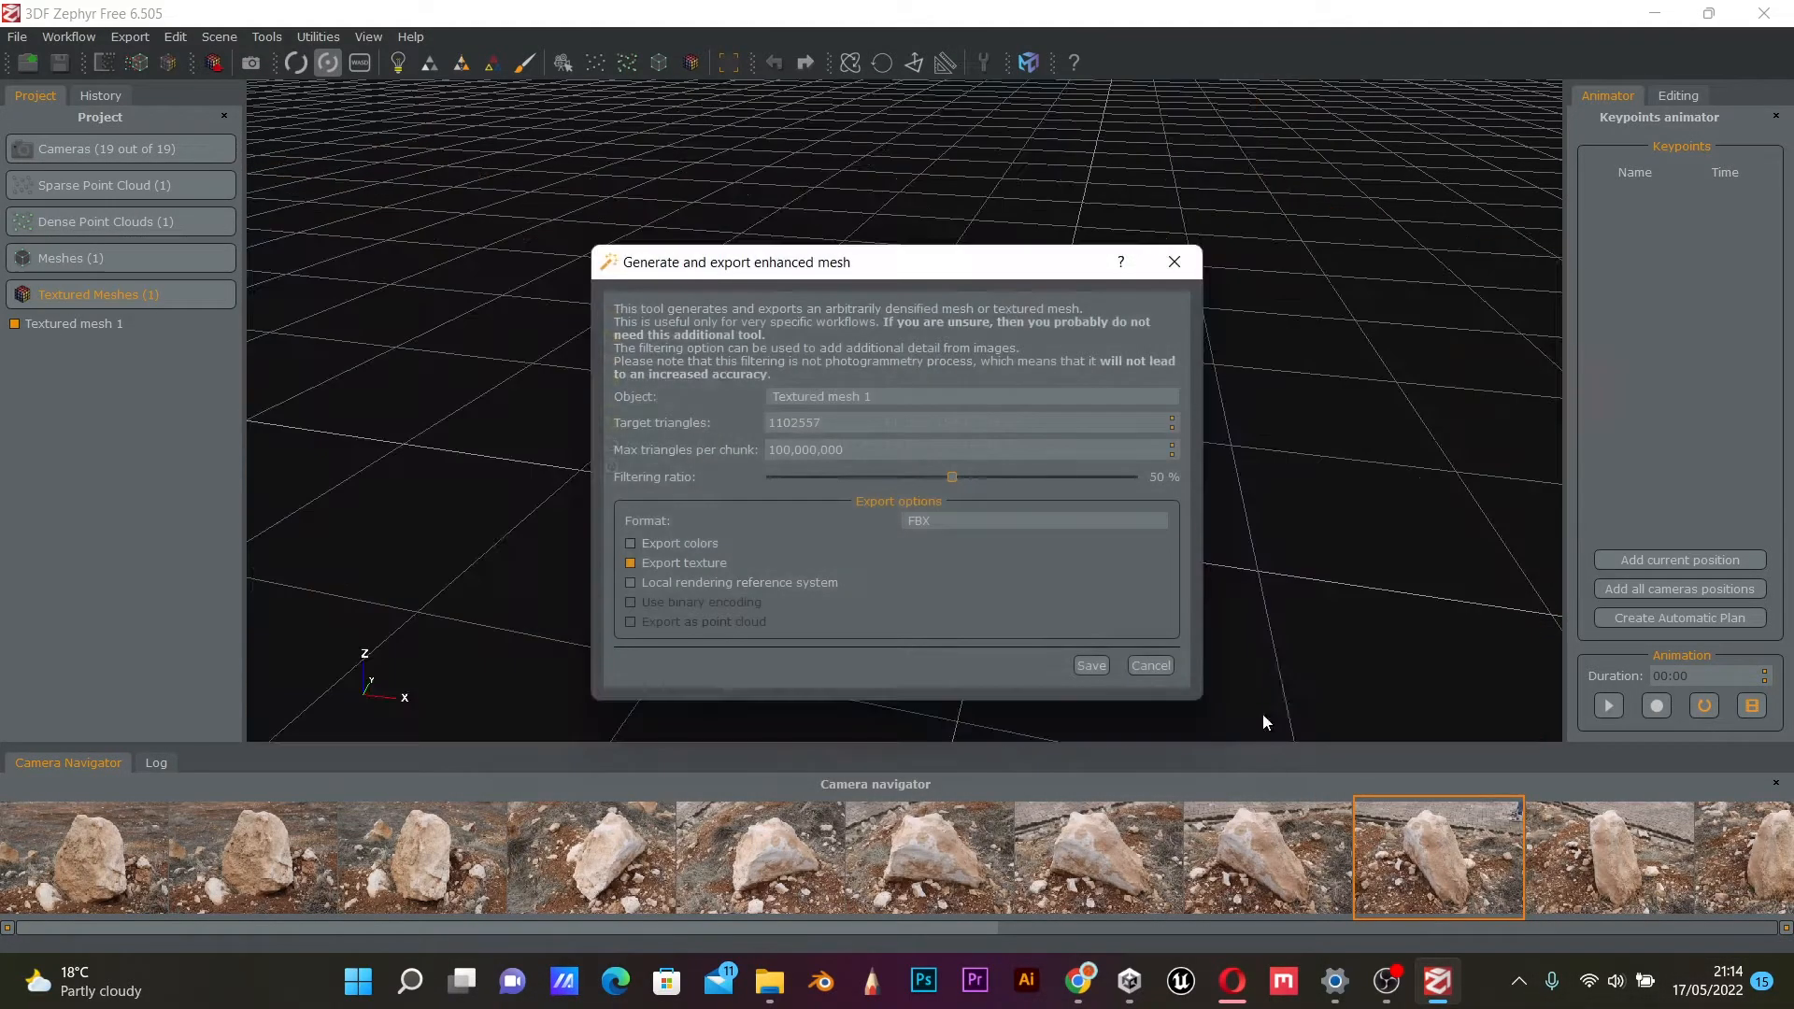